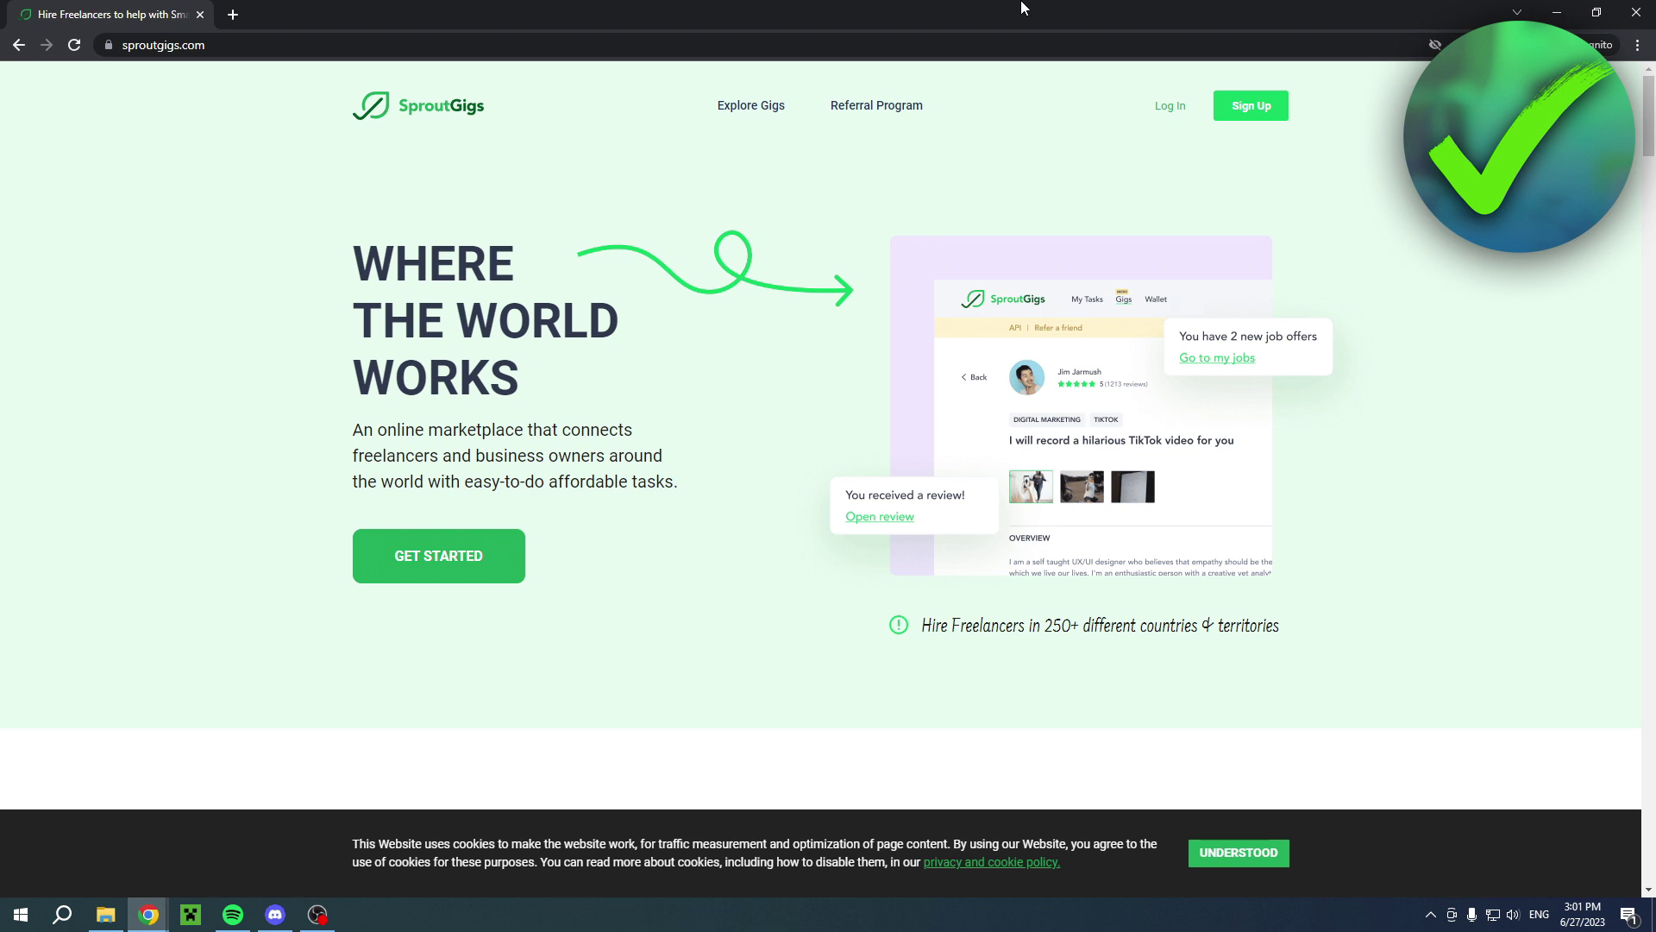
Start a new sign-up and review the Real name, Email, Password, Confirm Password and Nickname fields
left_click(416, 563)
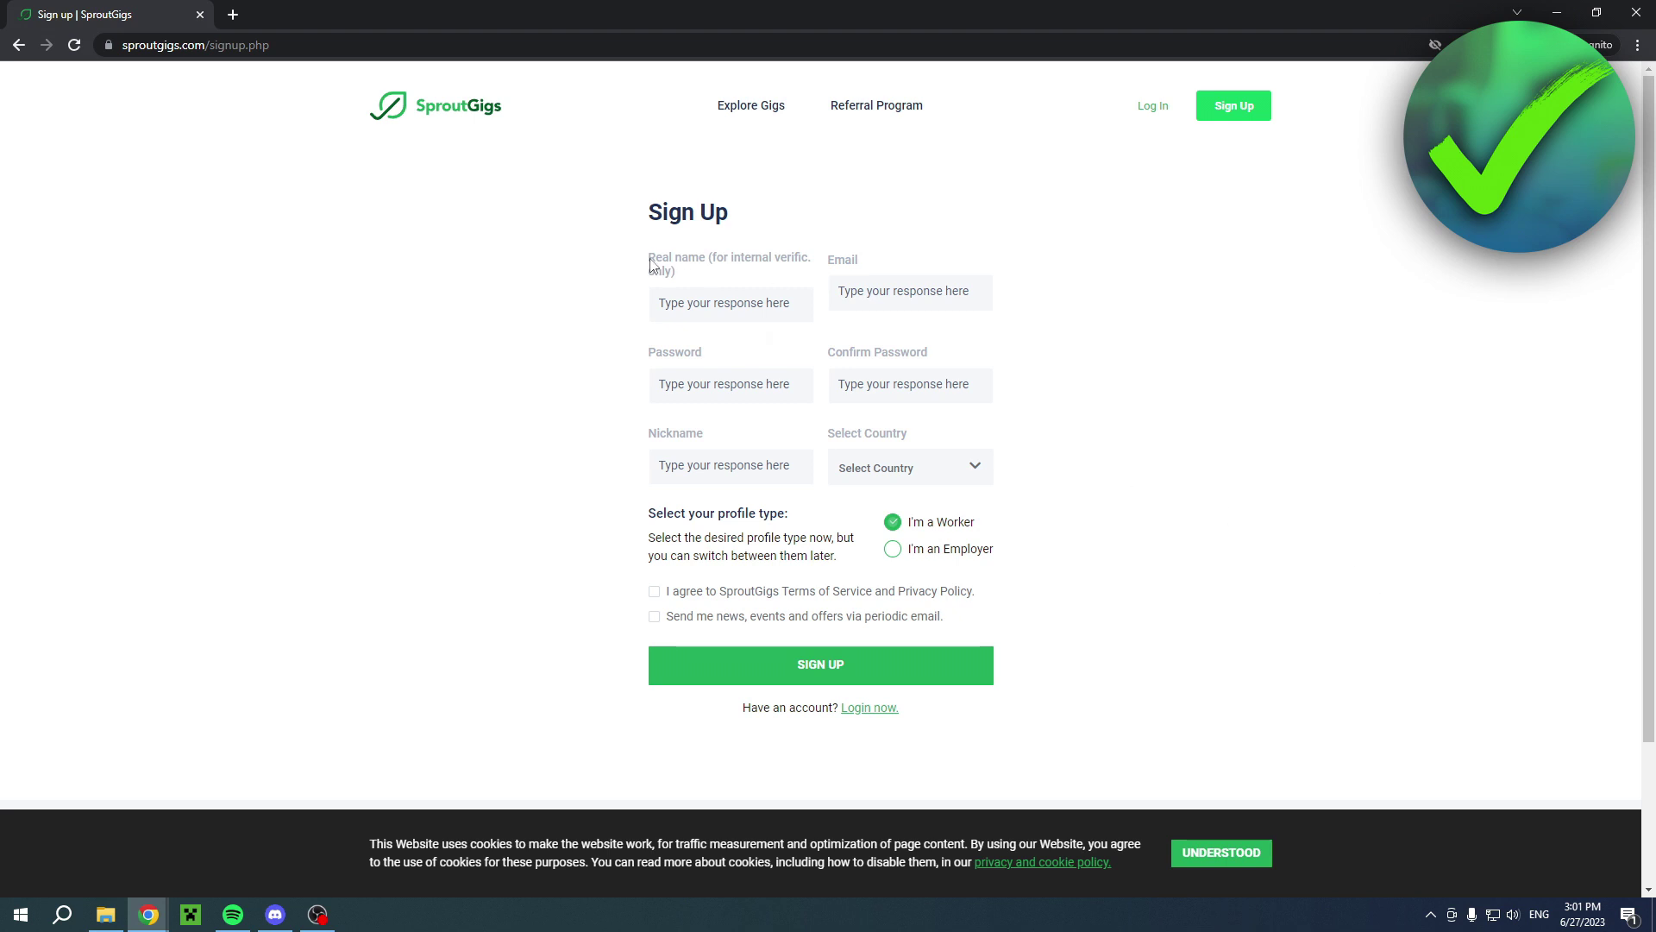
left_click_drag(649, 261, 704, 263)
left_click_drag(830, 269, 873, 269)
left_click_drag(645, 352, 721, 357)
left_click_drag(830, 356, 940, 359)
left_click_drag(647, 436, 739, 437)
left_click(744, 435)
Review the Select Country field and scroll its country list, closing it without choosing one
left_click_drag(833, 431, 971, 434)
left_click(975, 436)
left_click(971, 468)
scroll(906, 576, "down", 10)
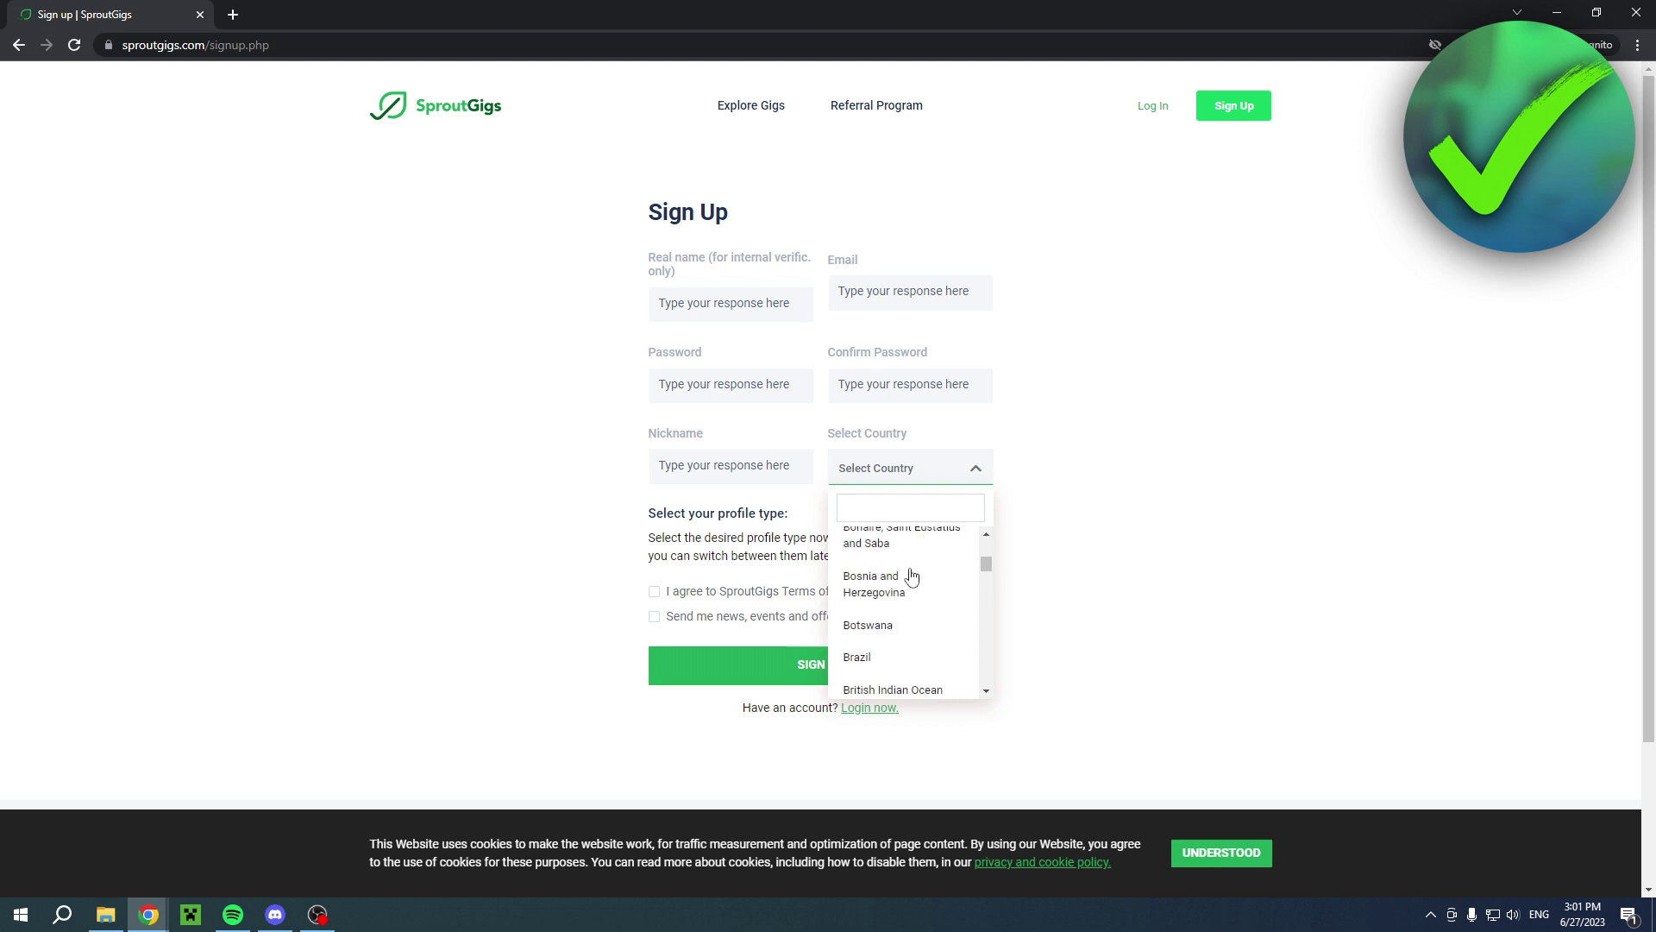
left_click_drag(986, 562, 1109, 669)
left_click(1116, 658)
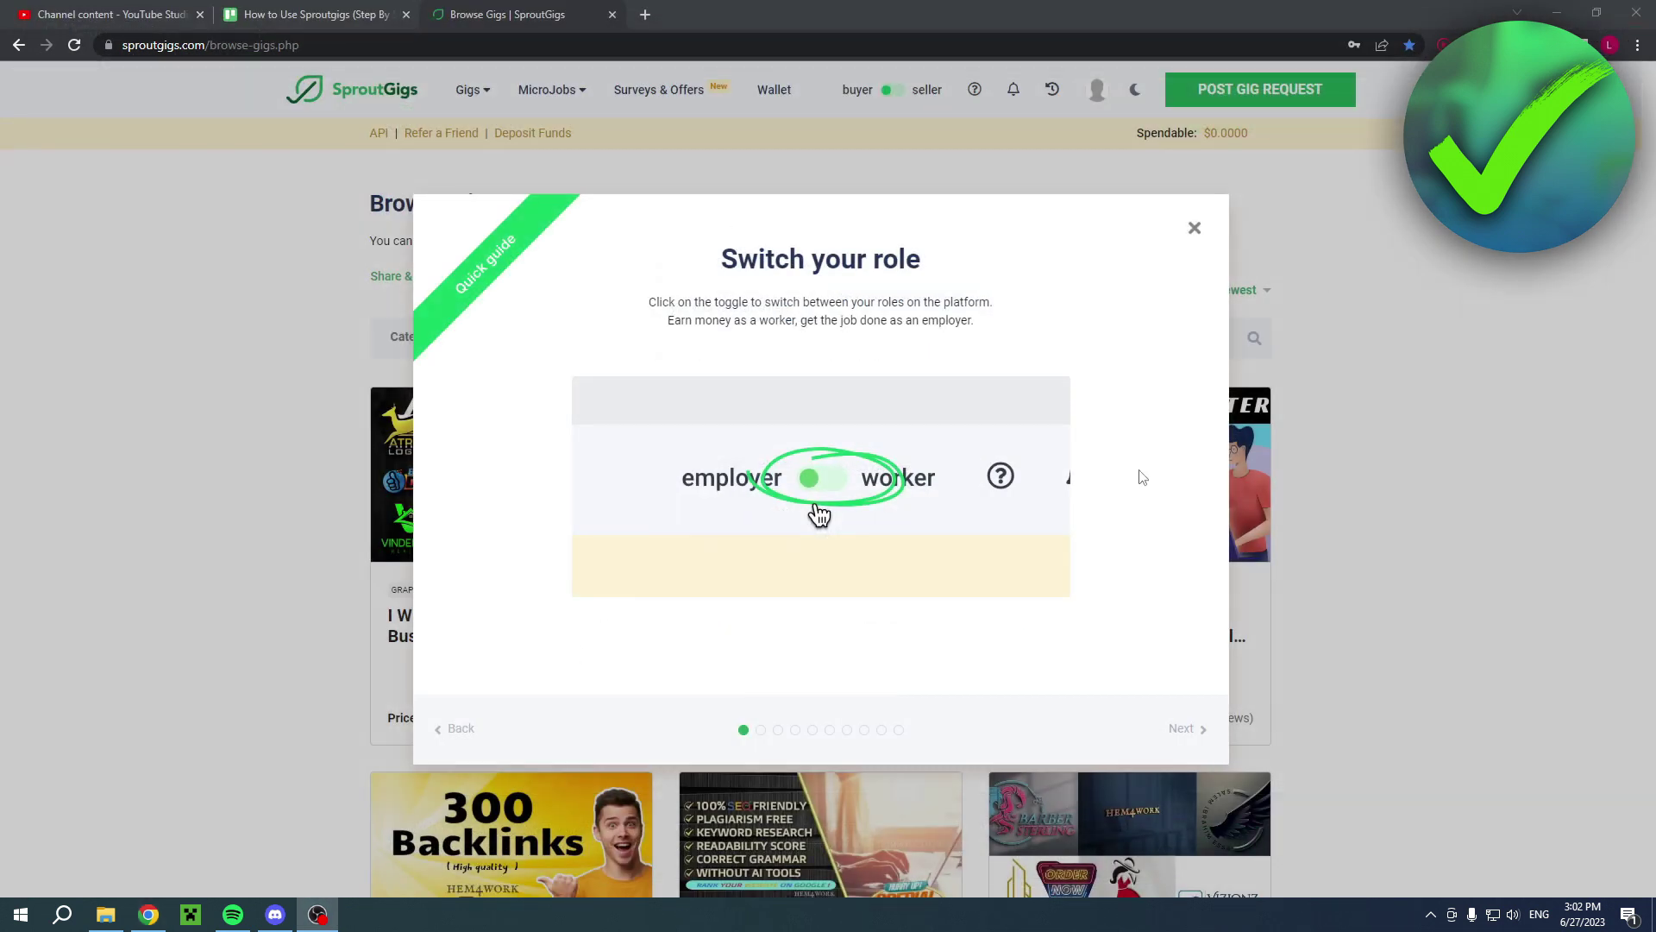
Page through the quick guide's support, MicroJobs, wallet and FAQ slides to the final slide
left_click(867, 252)
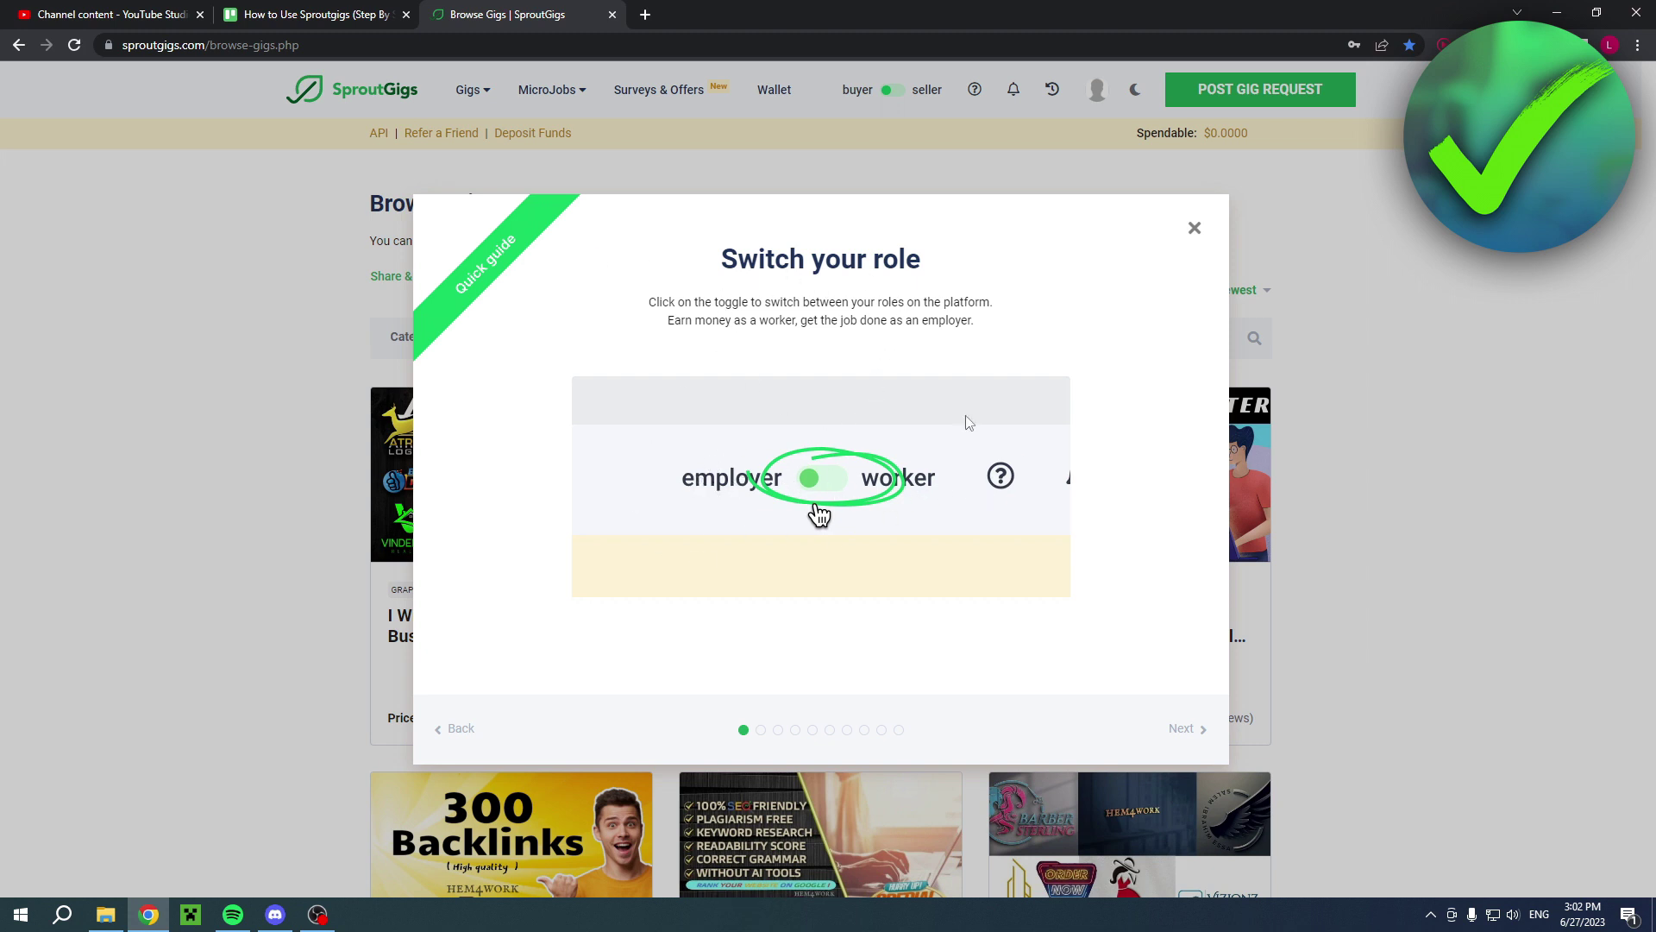
left_click(1184, 729)
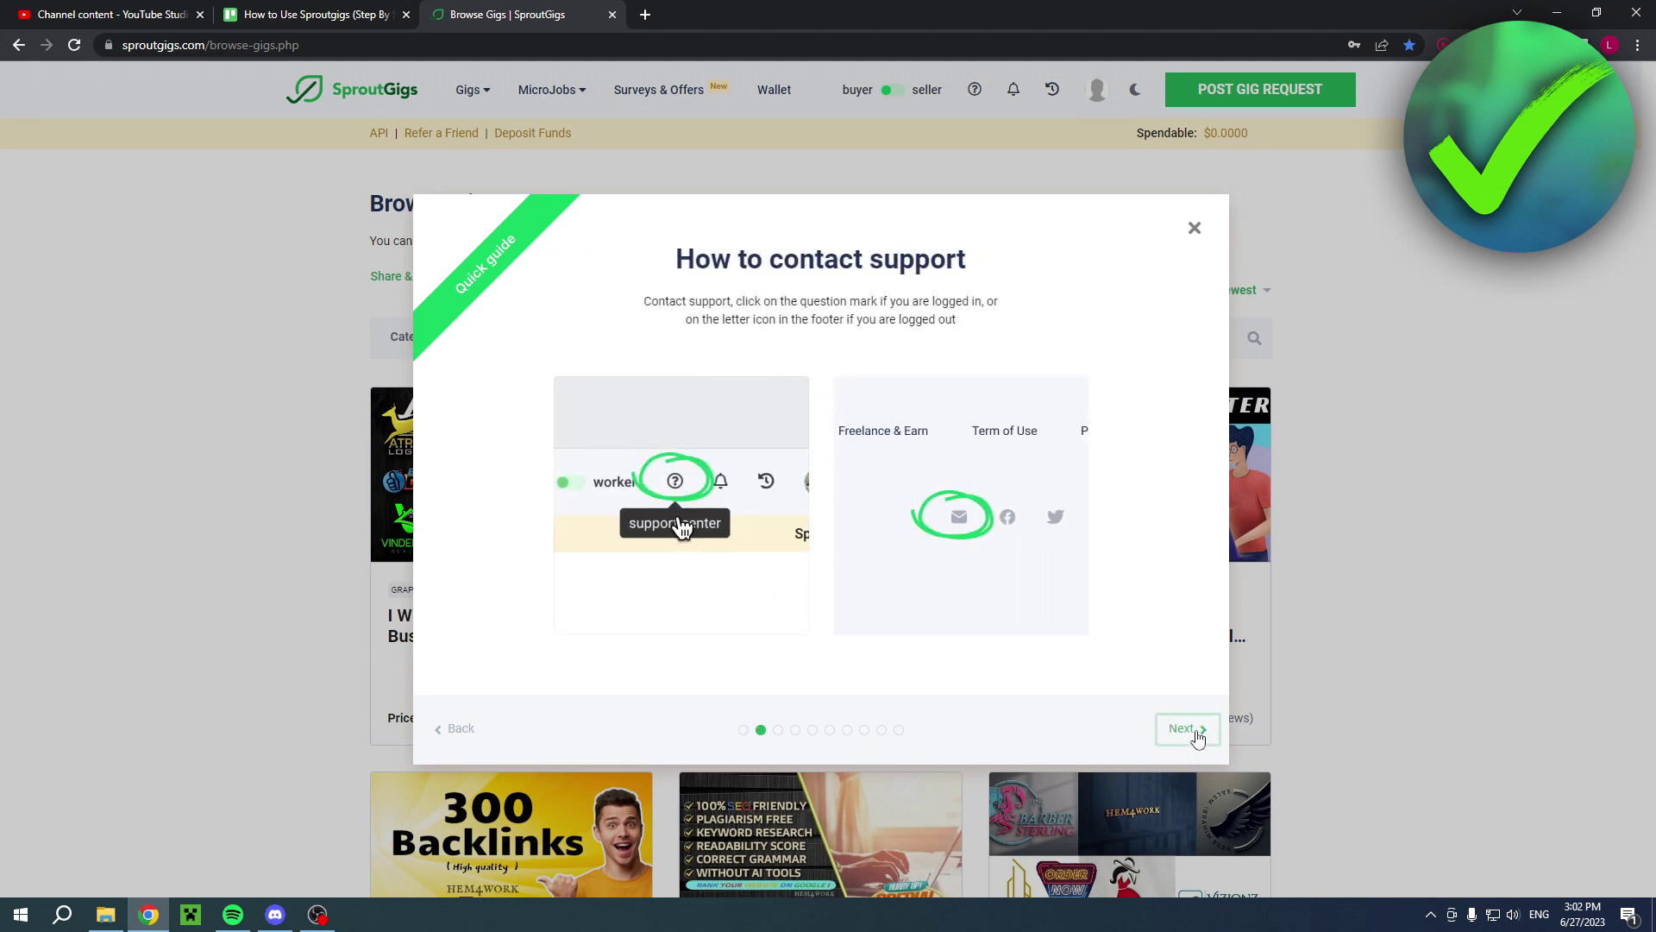
left_click(1196, 733)
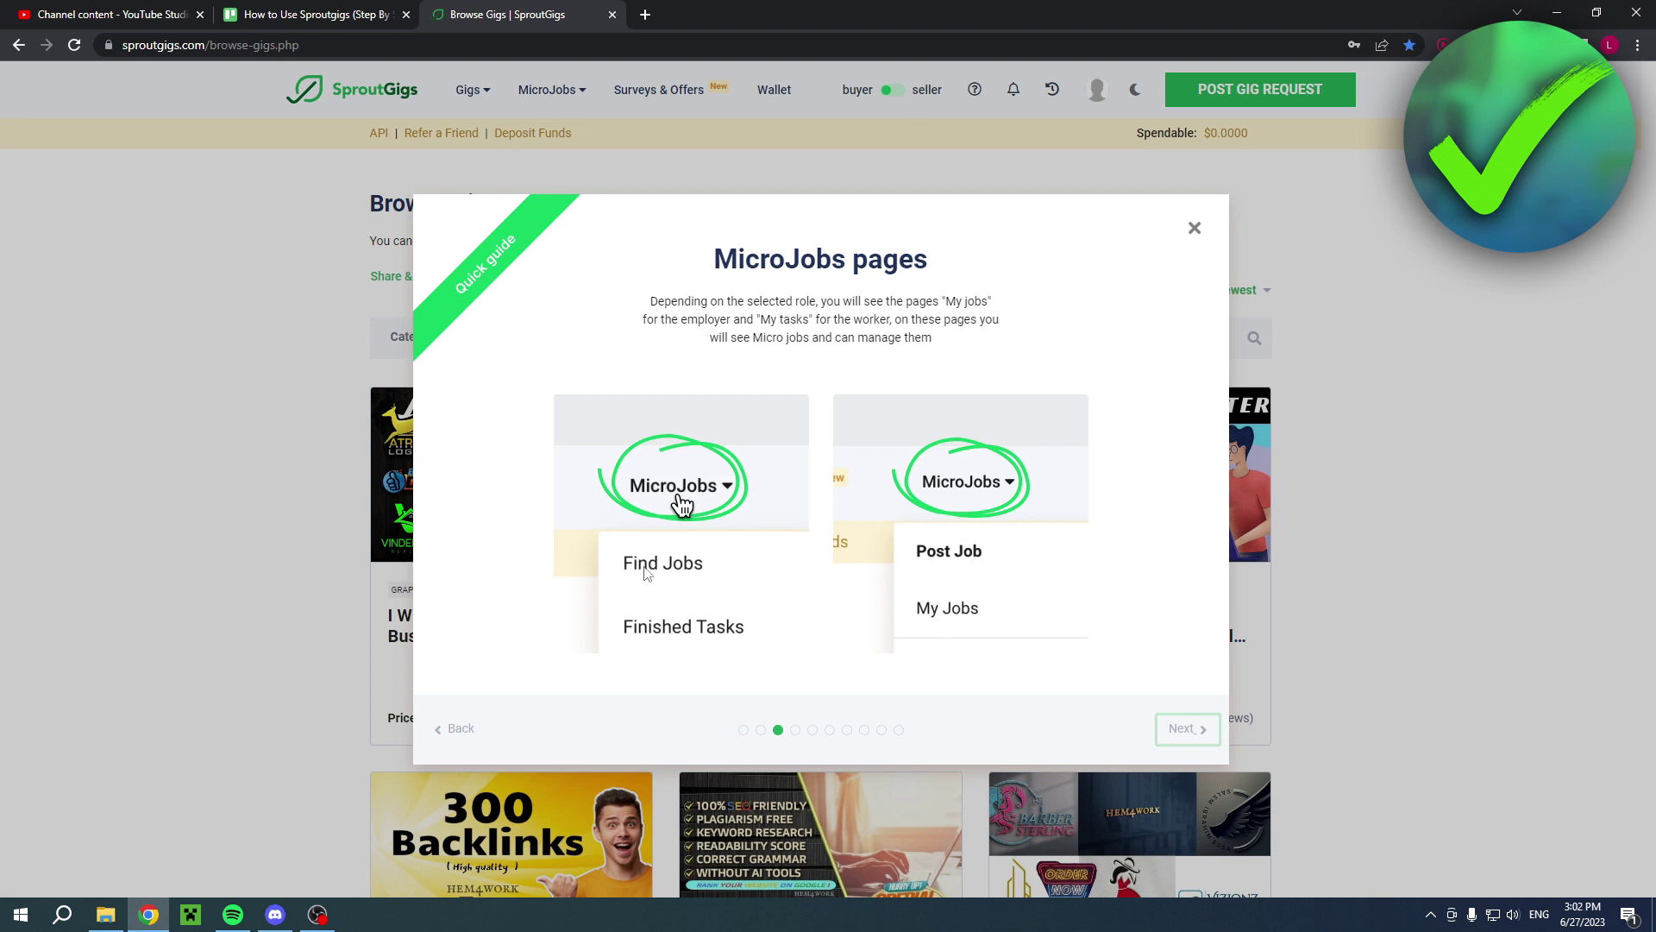
left_click(1197, 730)
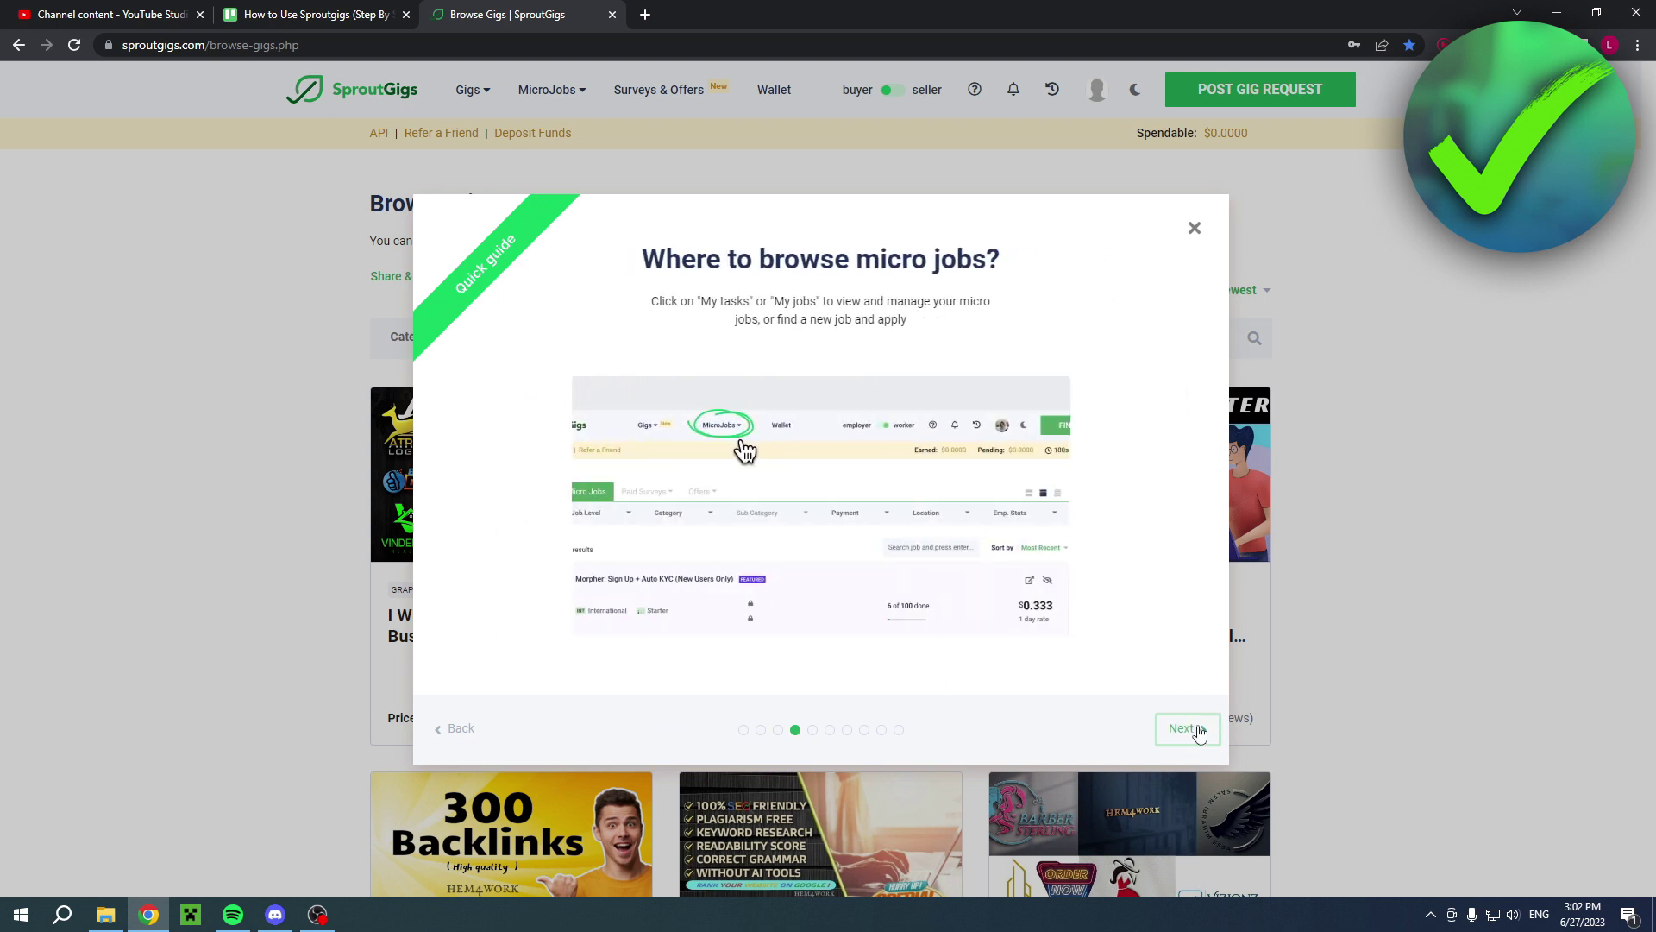
left_click(1197, 730)
left_click(1198, 730)
left_click(1197, 730)
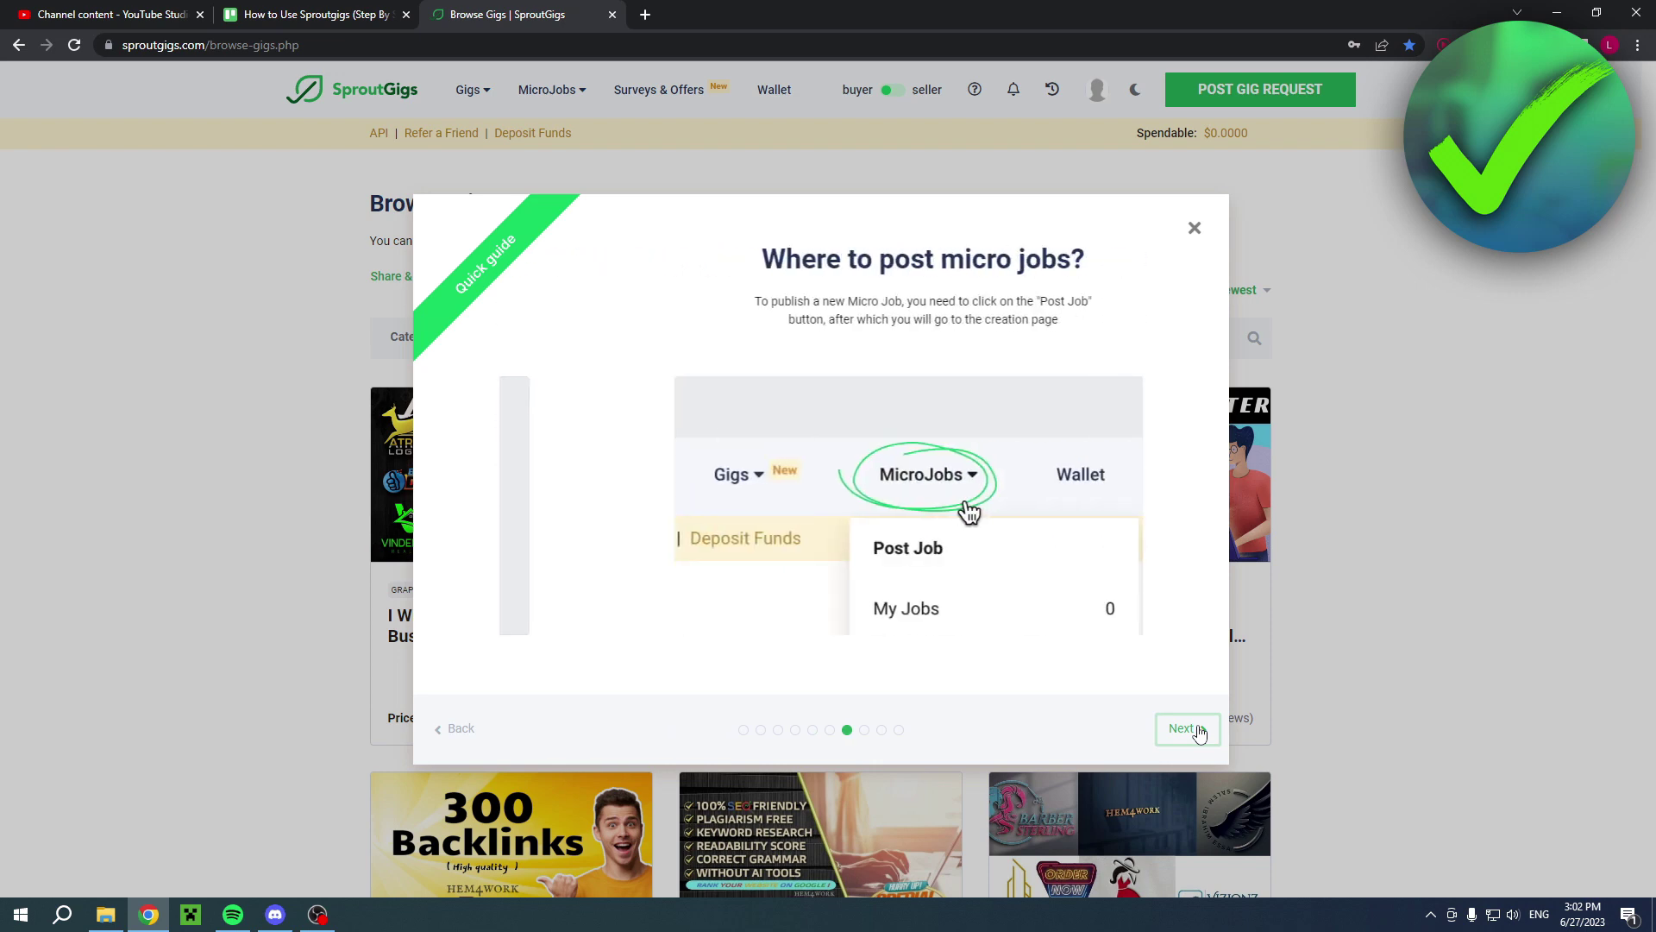
left_click(1197, 730)
left_click(1197, 730)
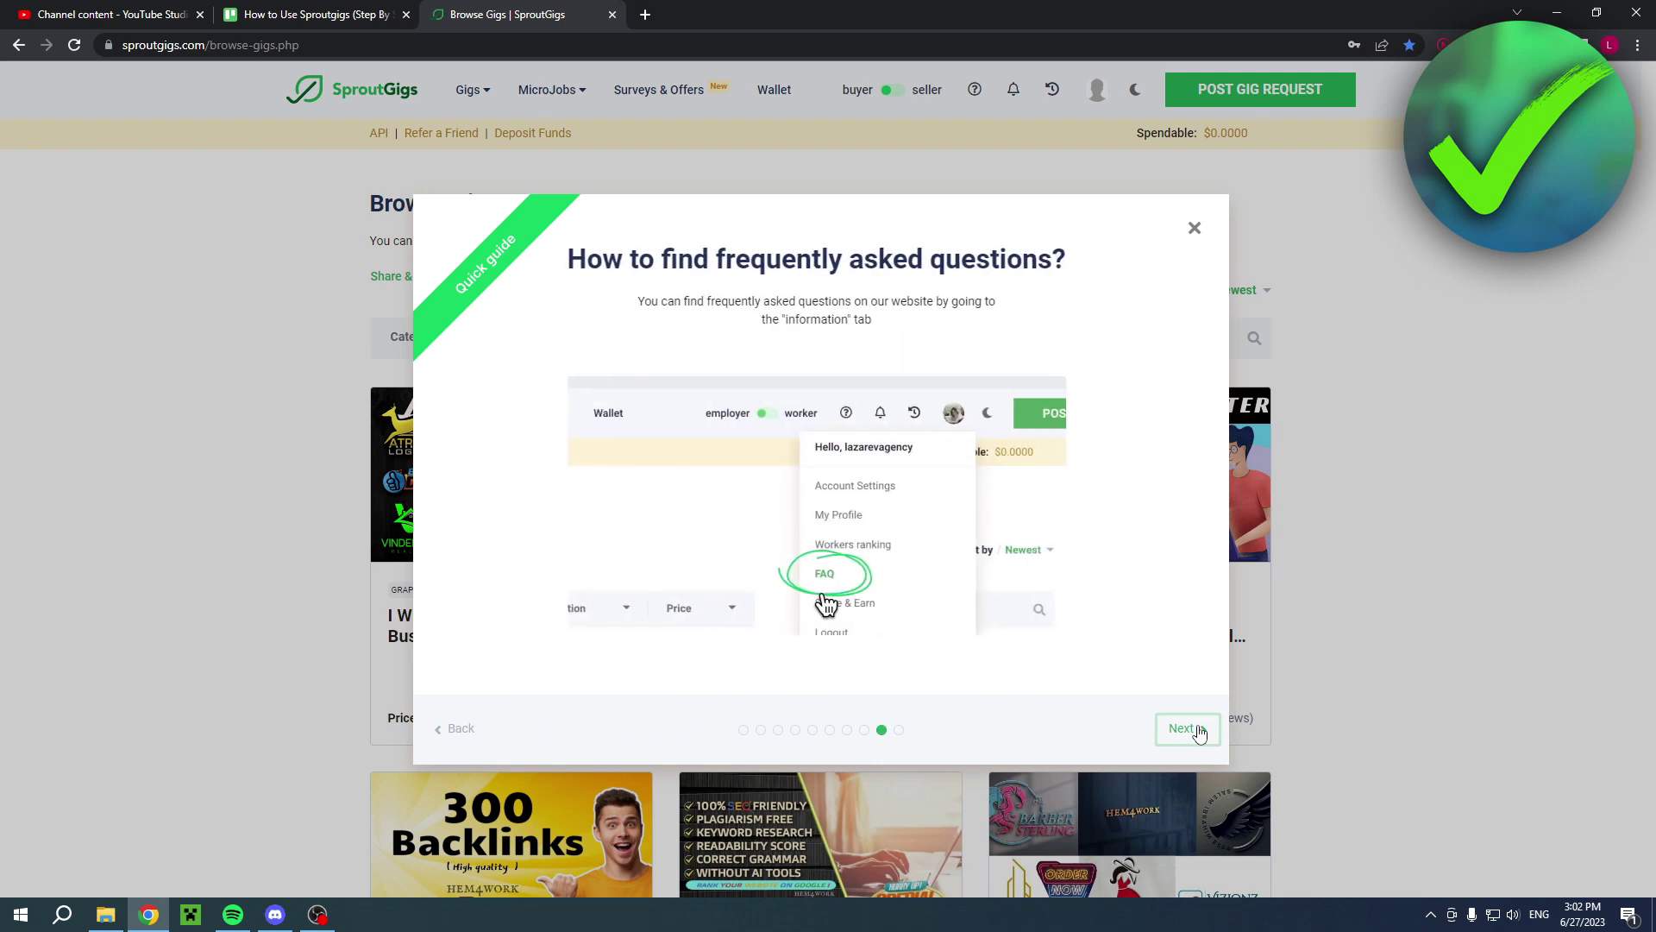
left_click(1197, 730)
Close the quick guide, scroll the Browse Gigs listings, and open Post Gig Request from Gigs
left_click(1193, 729)
mouse_move(480, 102)
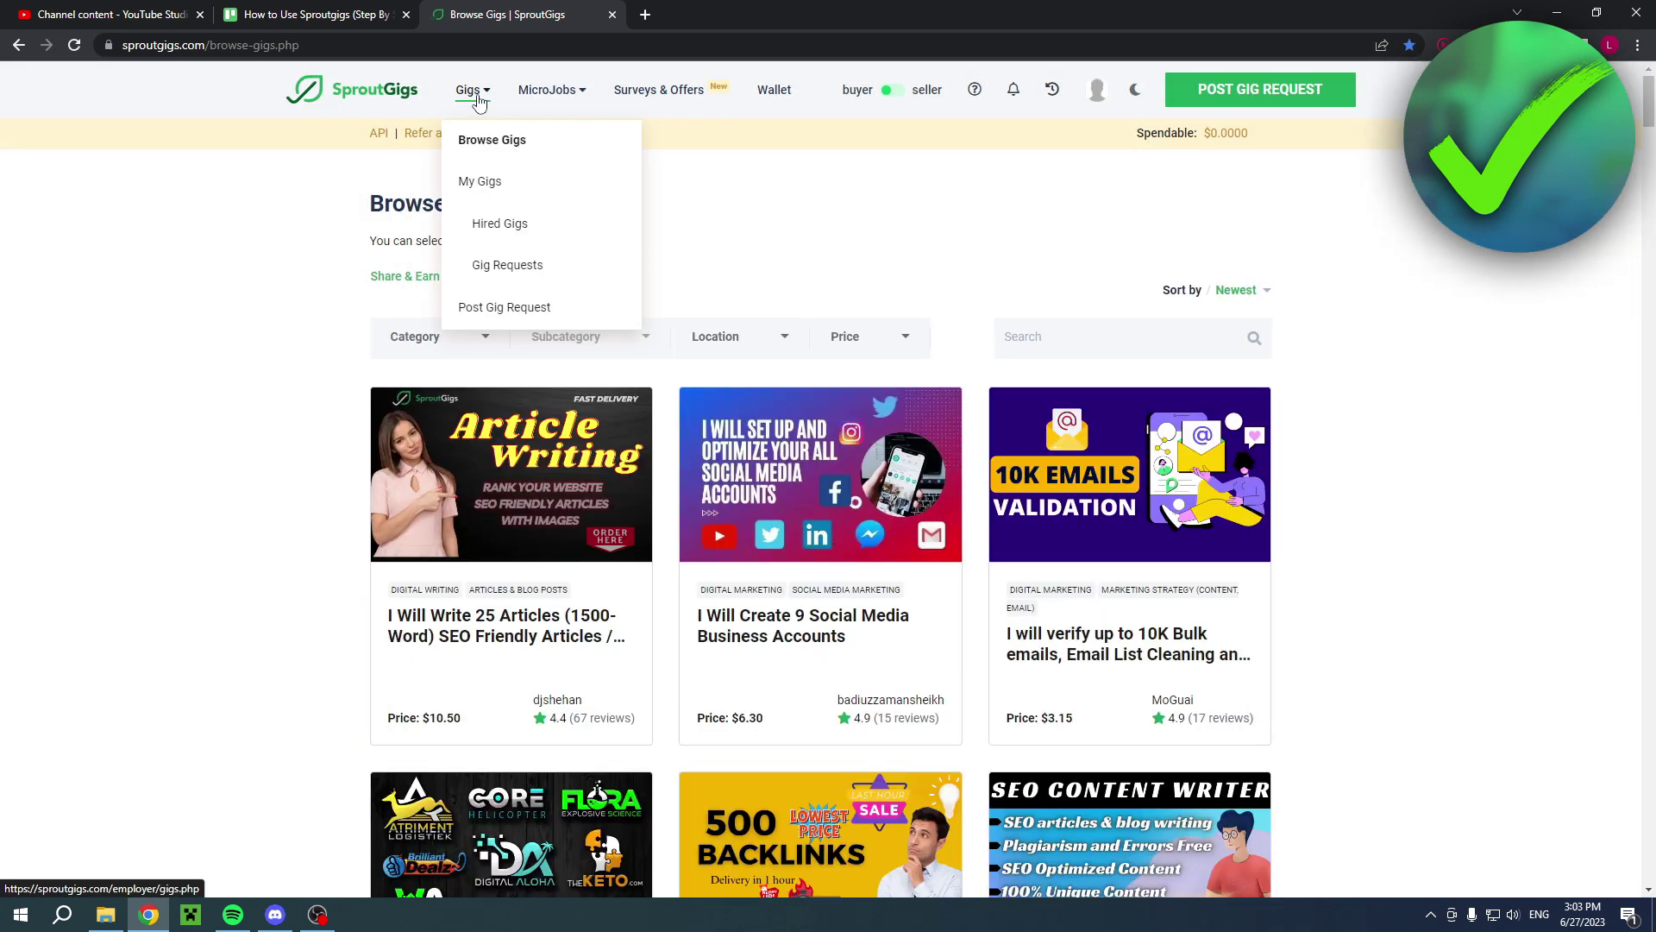
mouse_move(571, 101)
scroll(1445, 422, "down", 2)
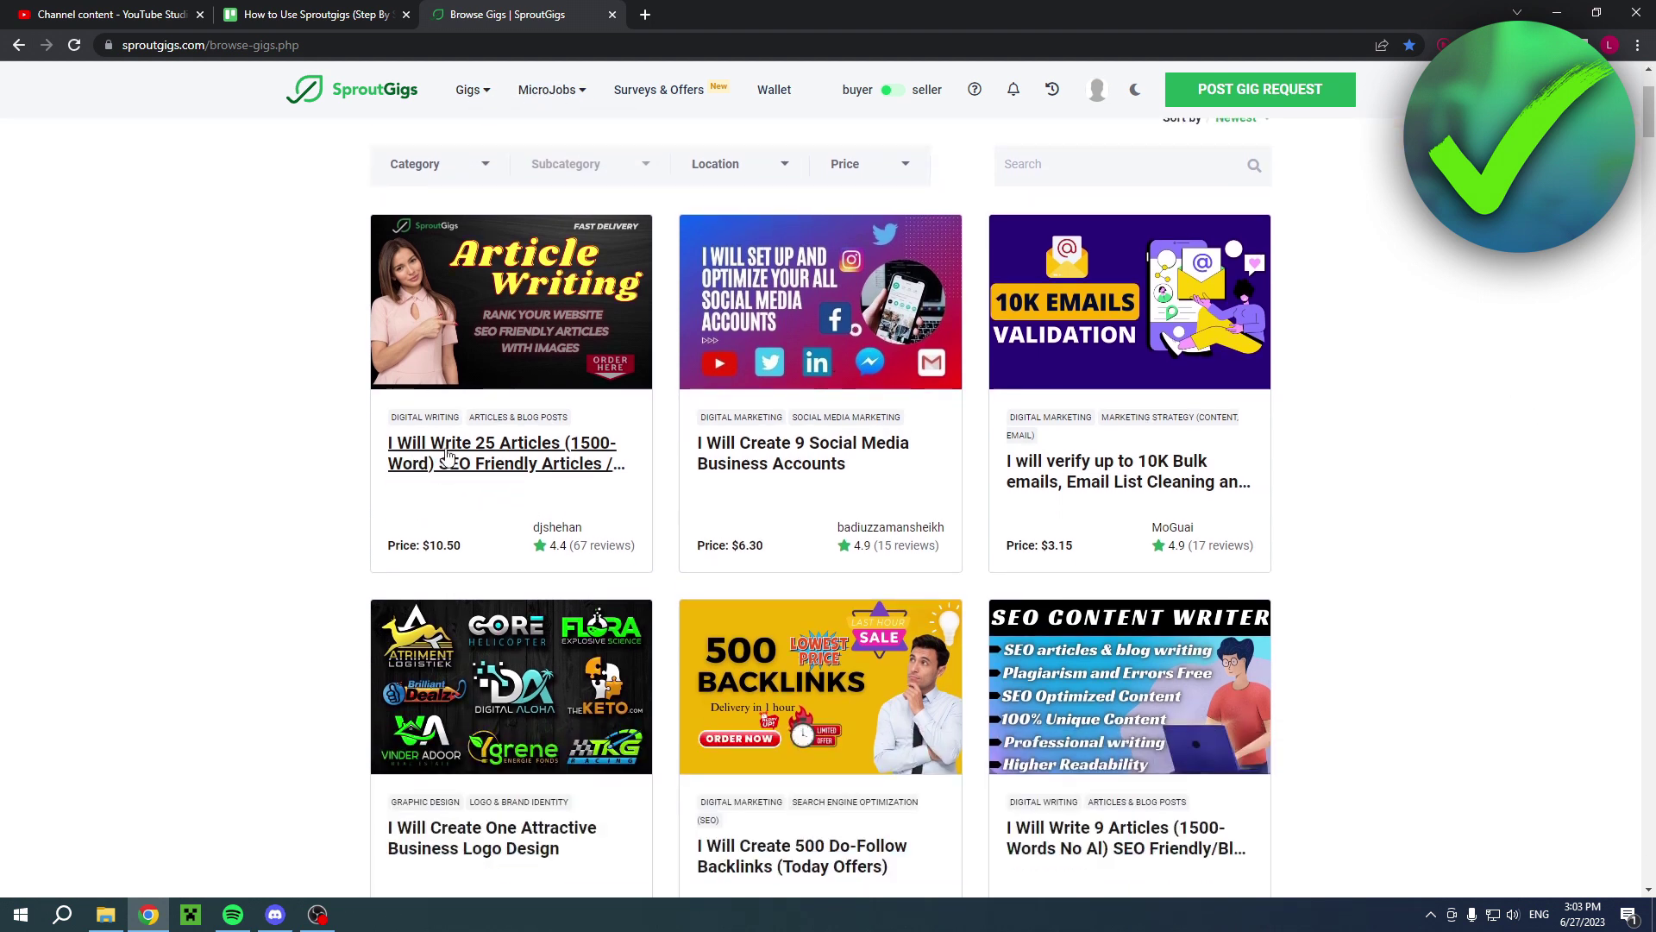
scroll(423, 479, "down", 4)
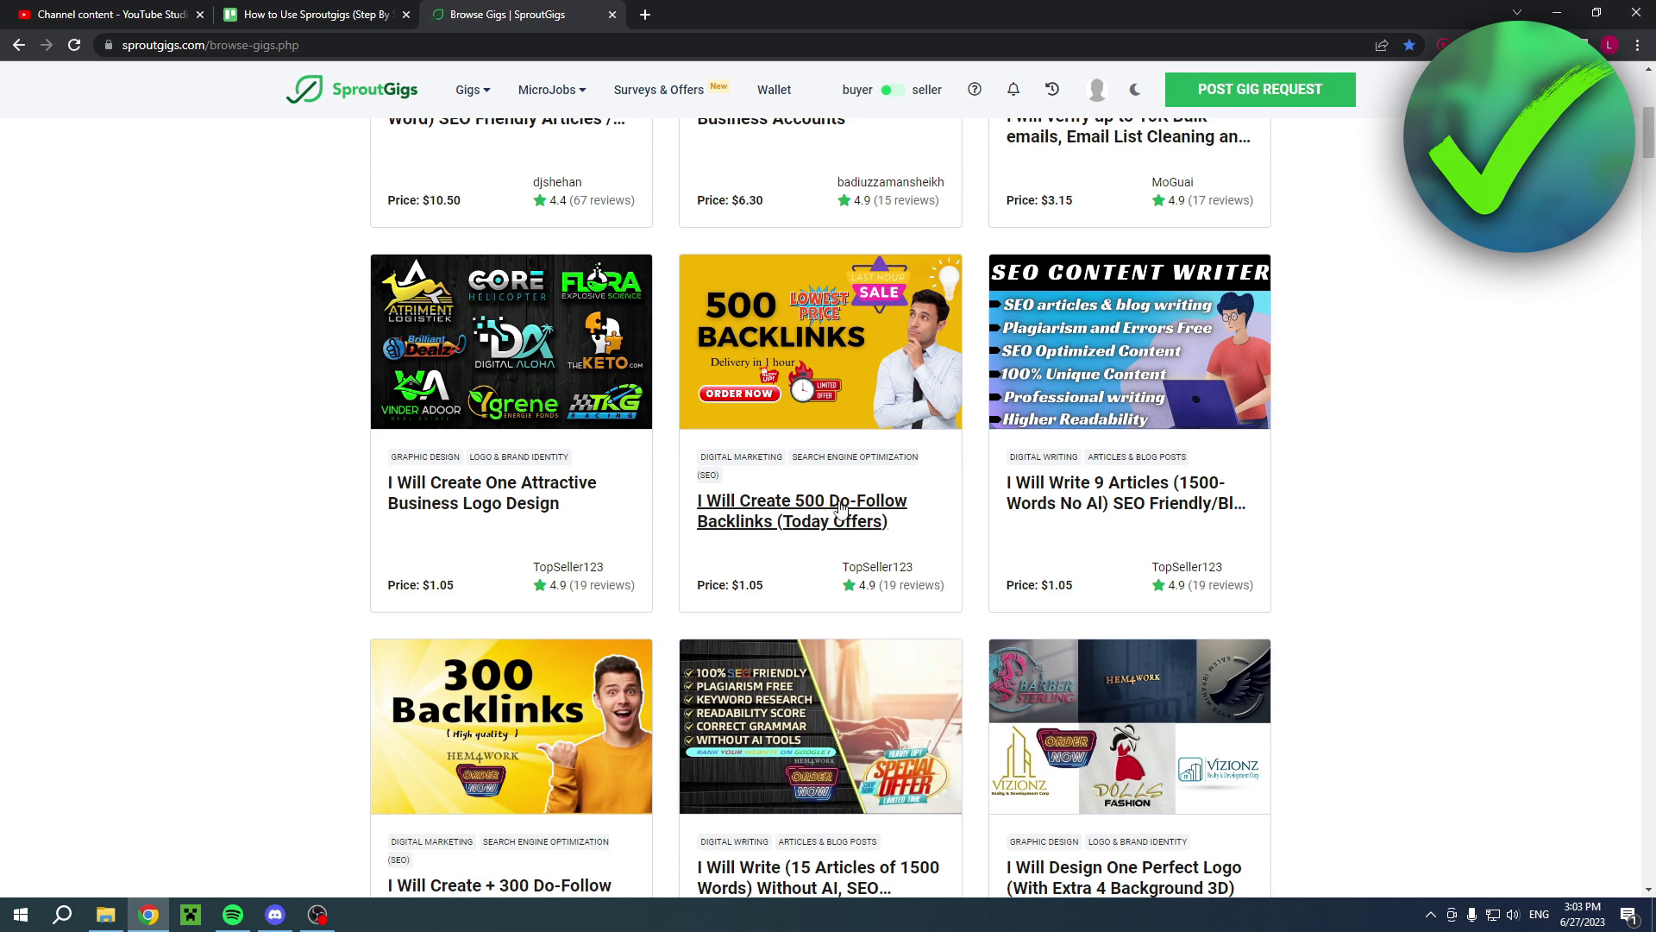
scroll(962, 518, "up", 6)
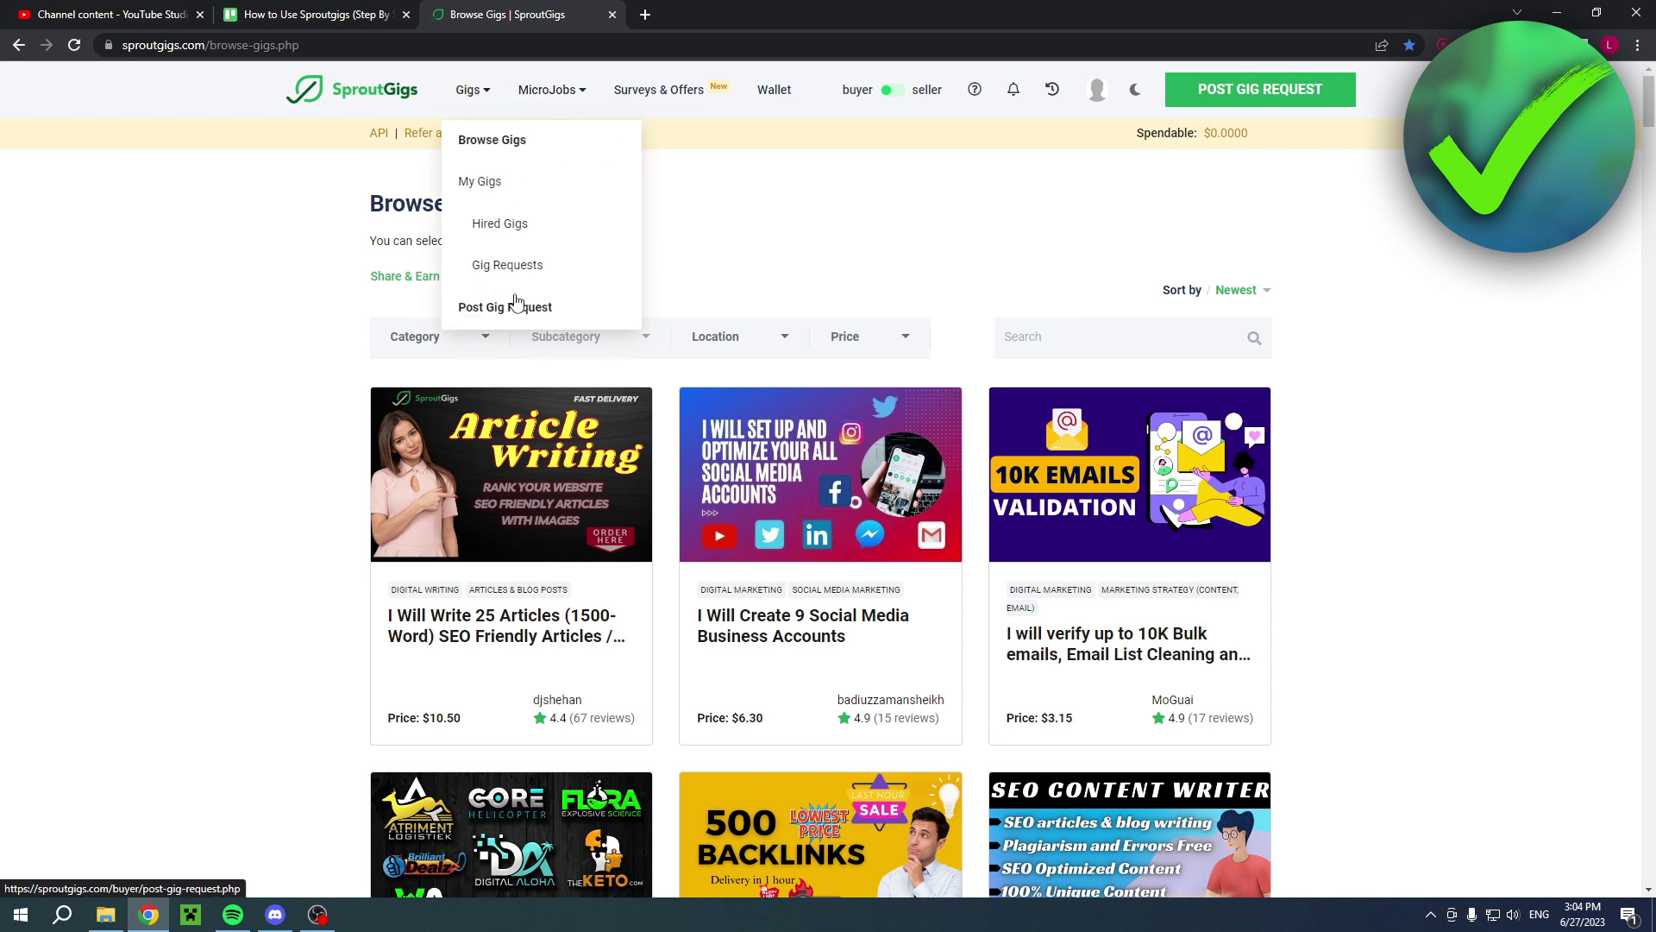
left_click(514, 307)
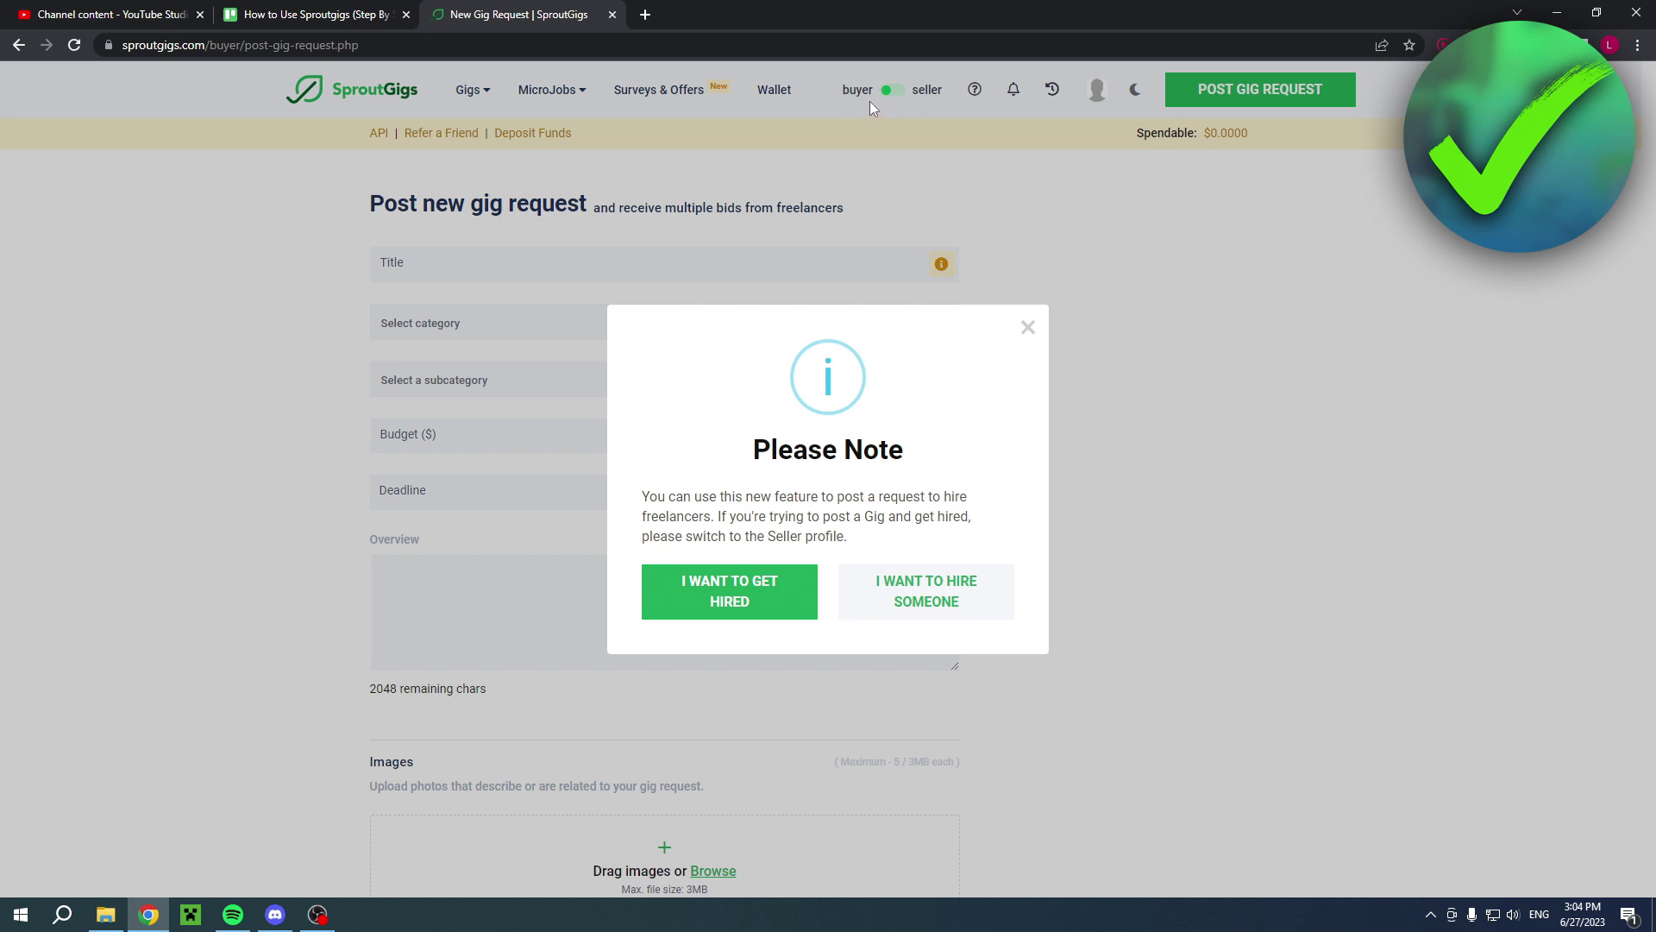
Dismiss the Please Note notice and browse the gig category list without choosing one
left_click(1027, 327)
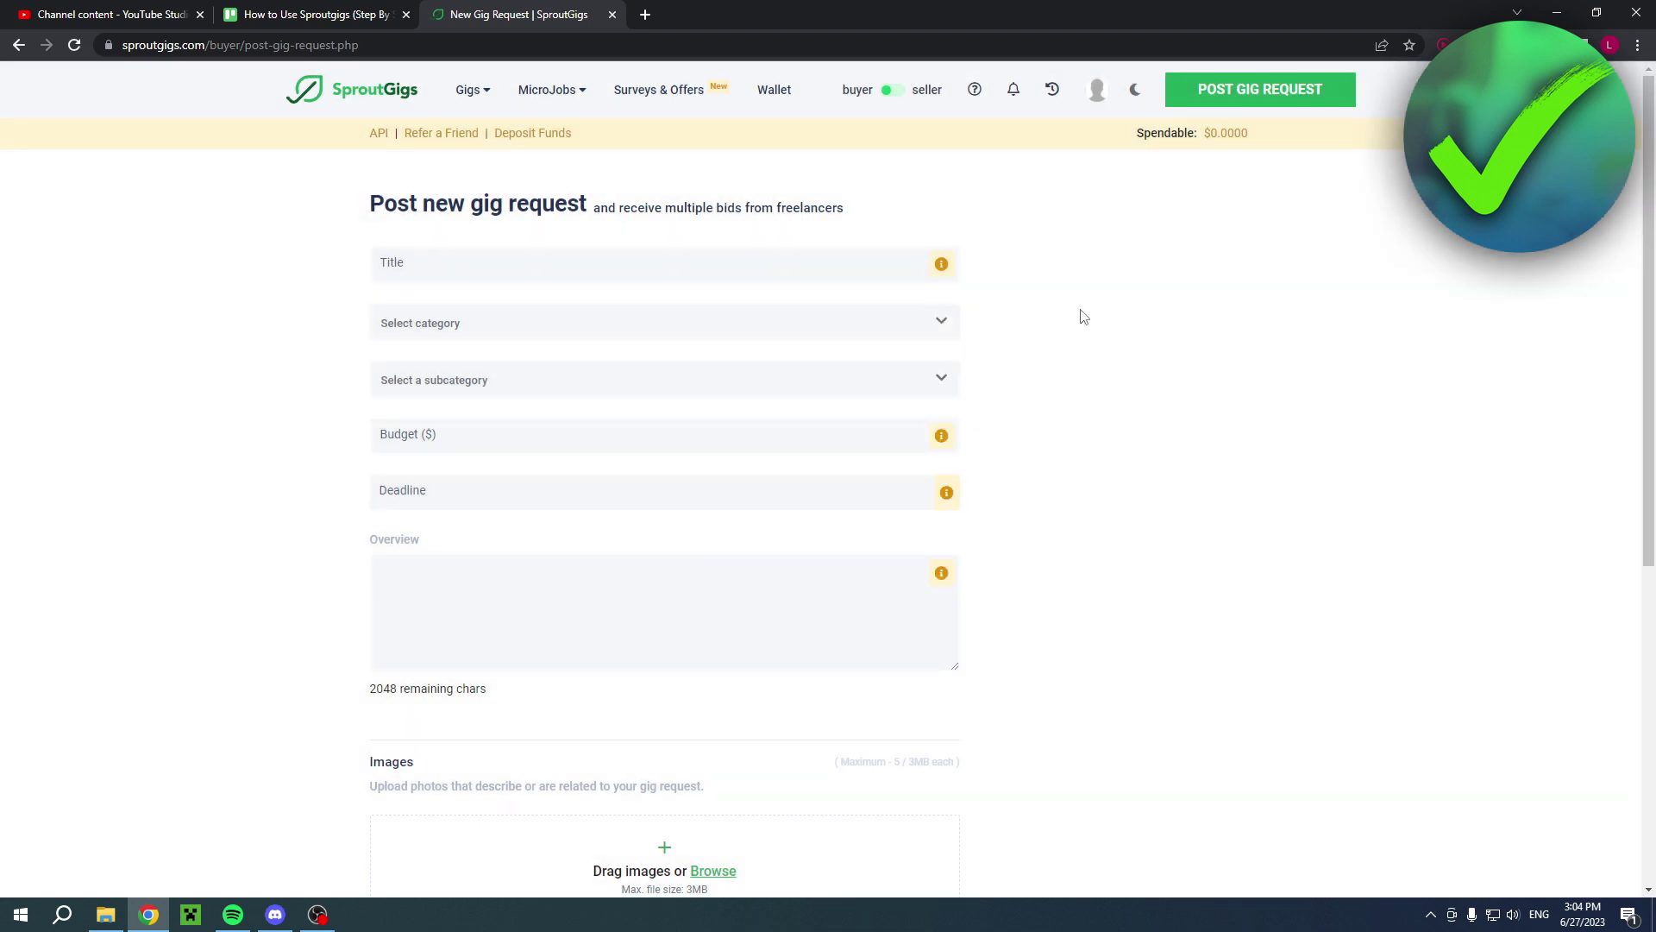
left_click(481, 324)
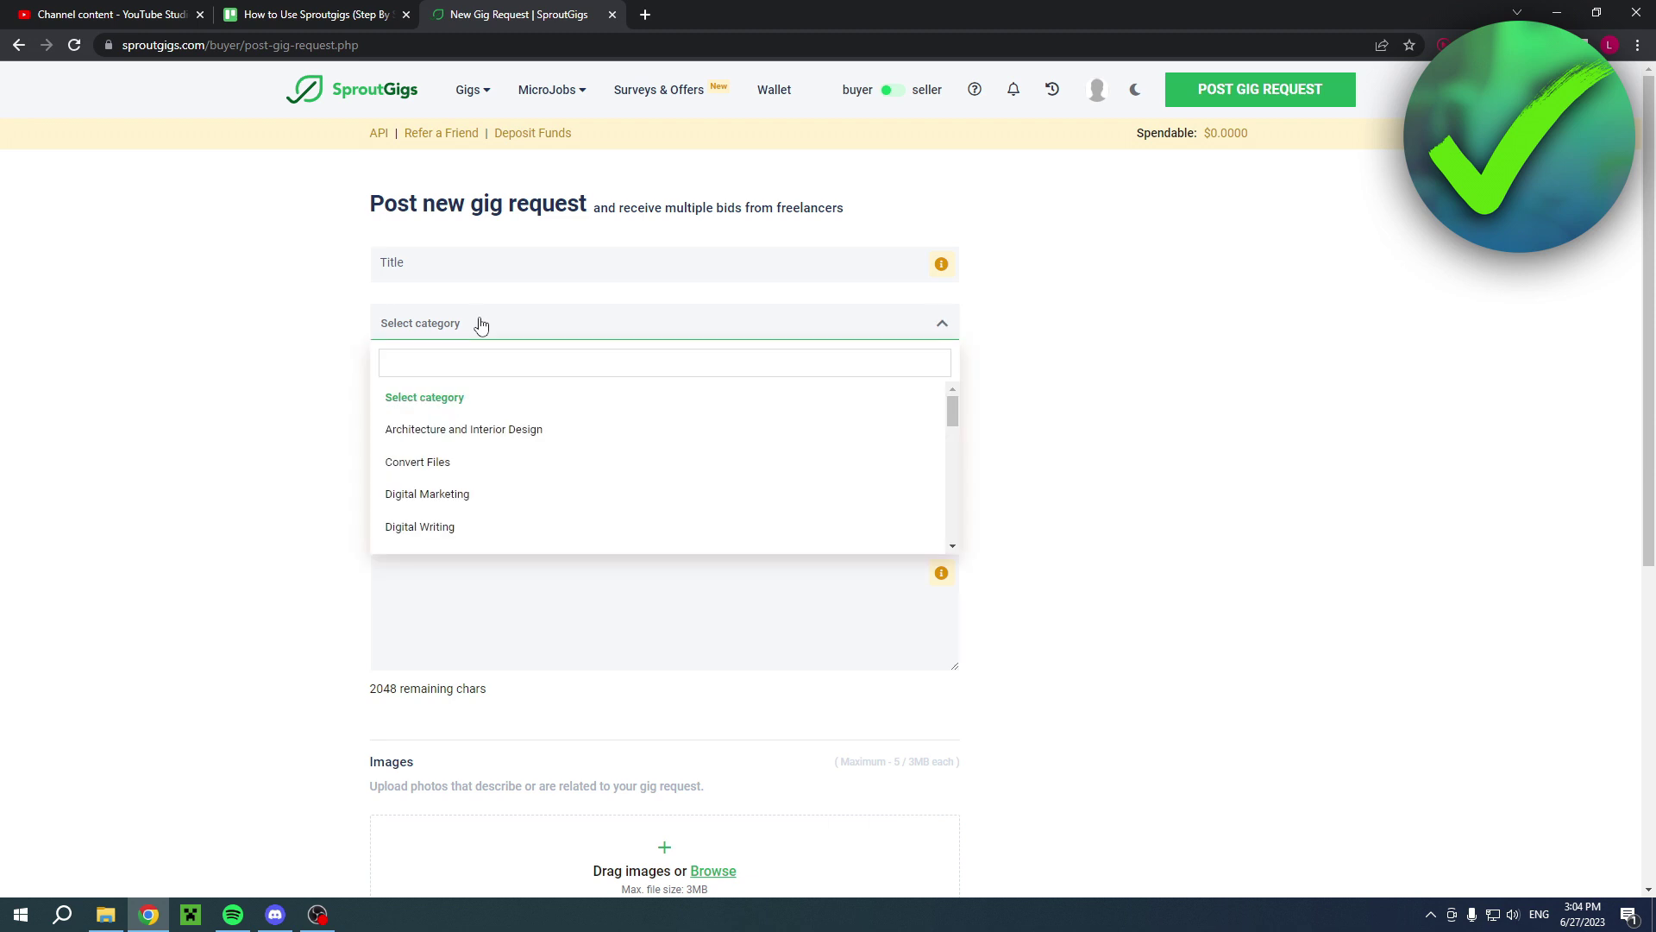
scroll(991, 440, "down", 5)
left_click(990, 440)
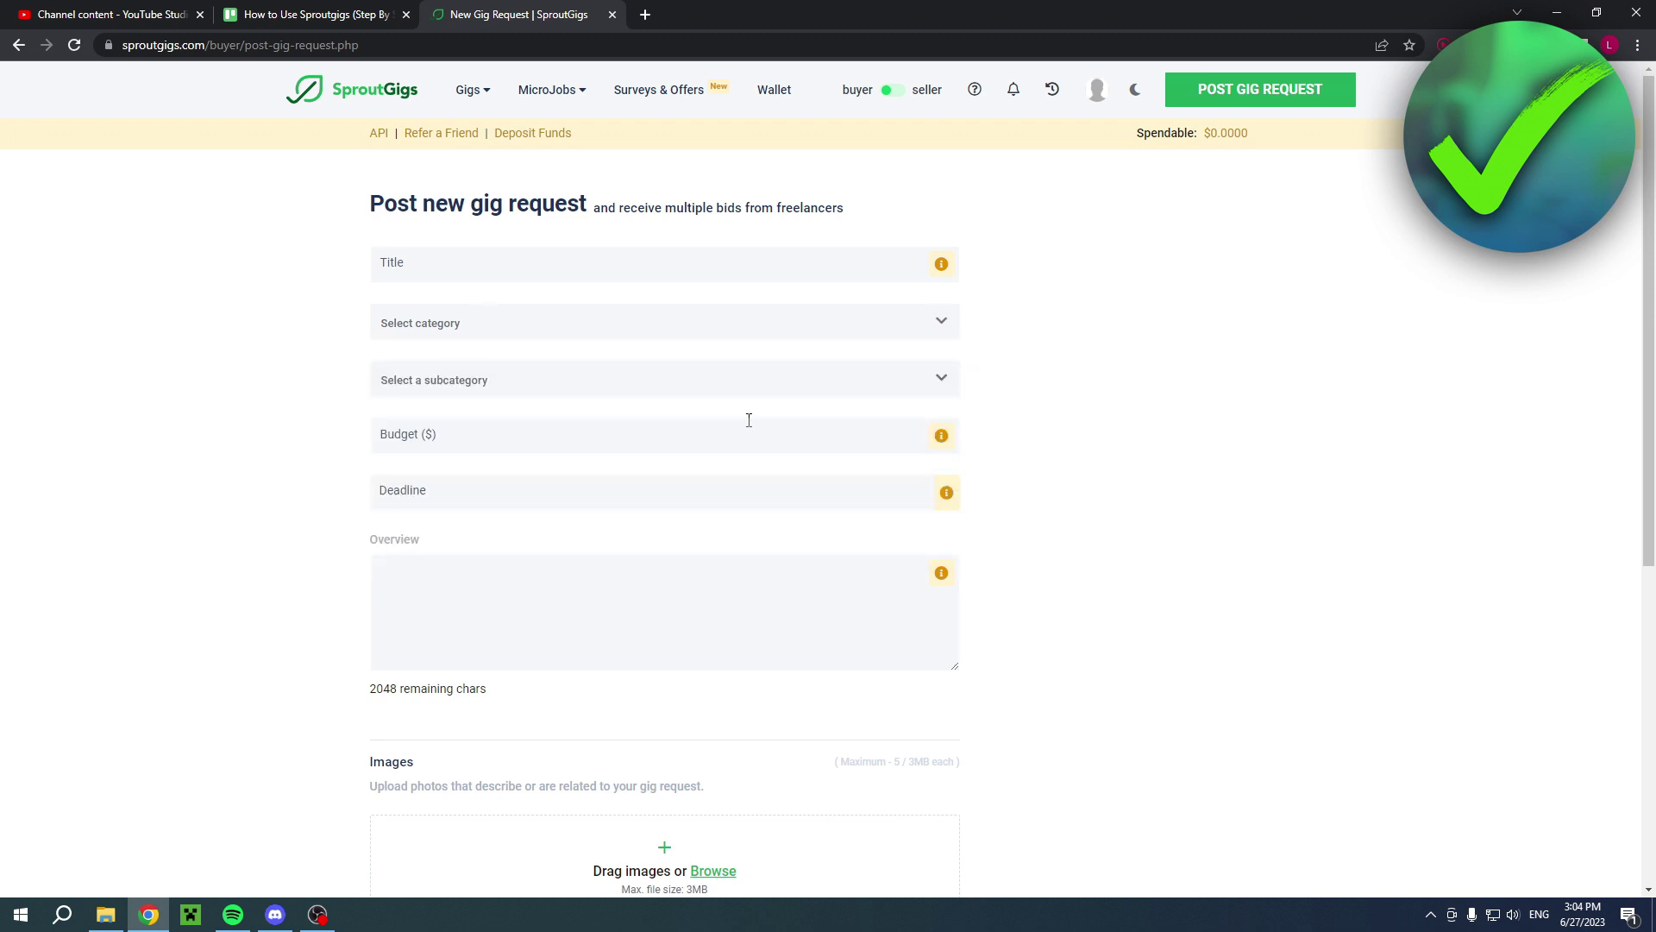
Browse the subcategory list without choosing, scroll the form, and toggle the profile role
left_click(529, 392)
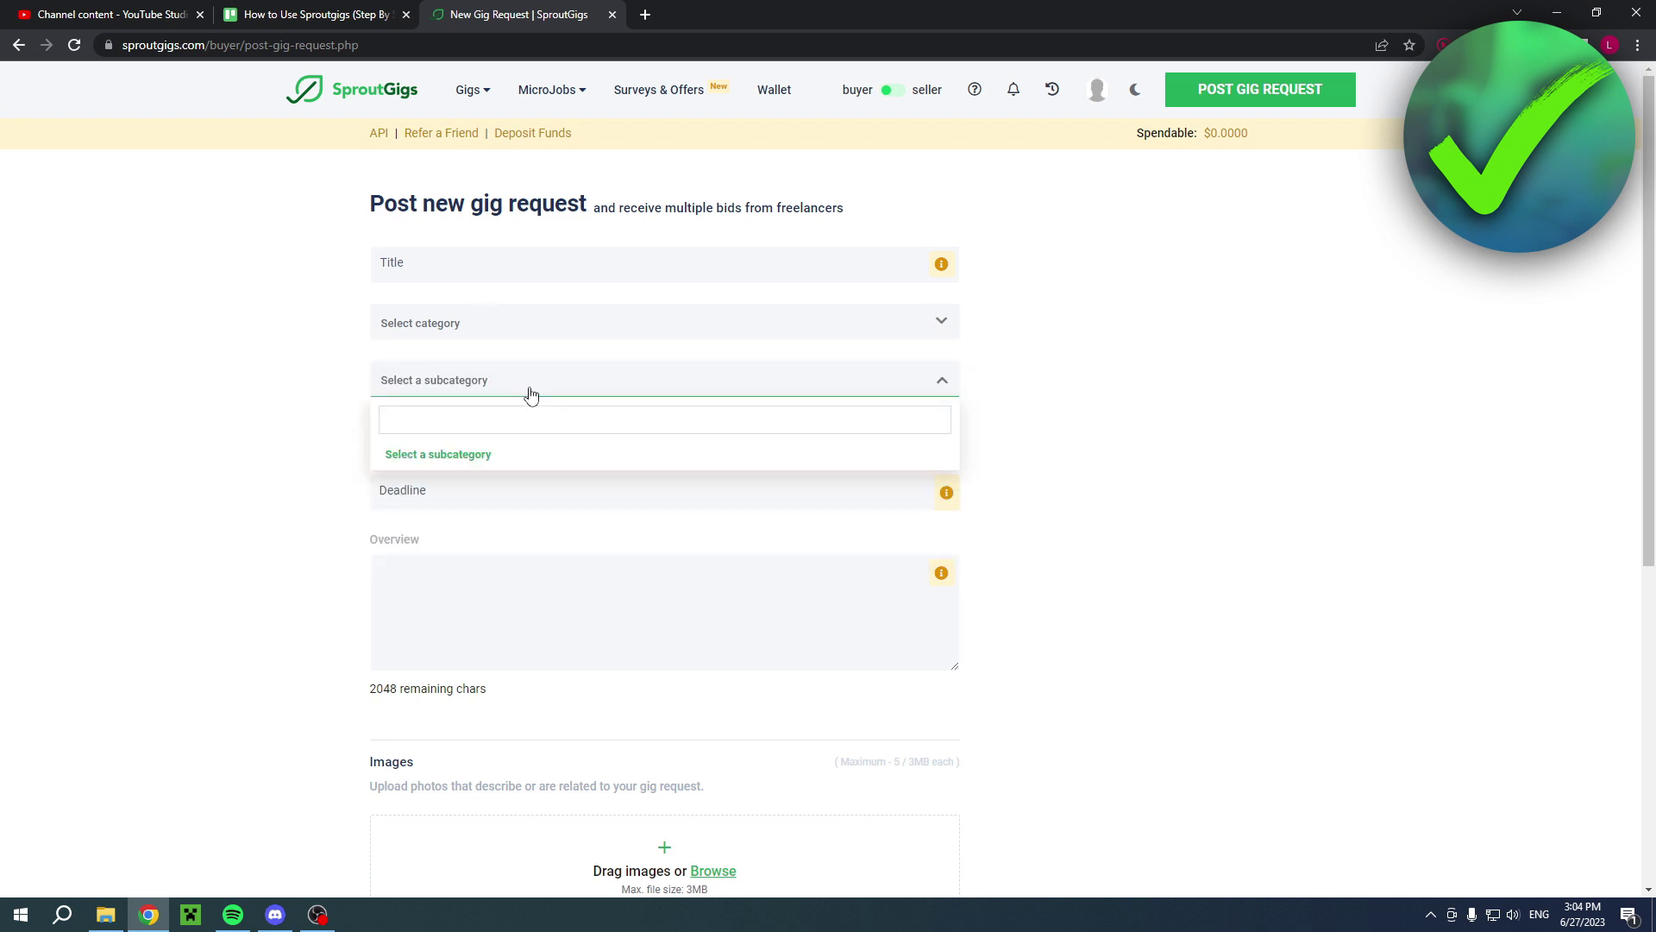
left_click(1106, 454)
scroll(1113, 455, "down", 4)
scroll(992, 493, "down", 3)
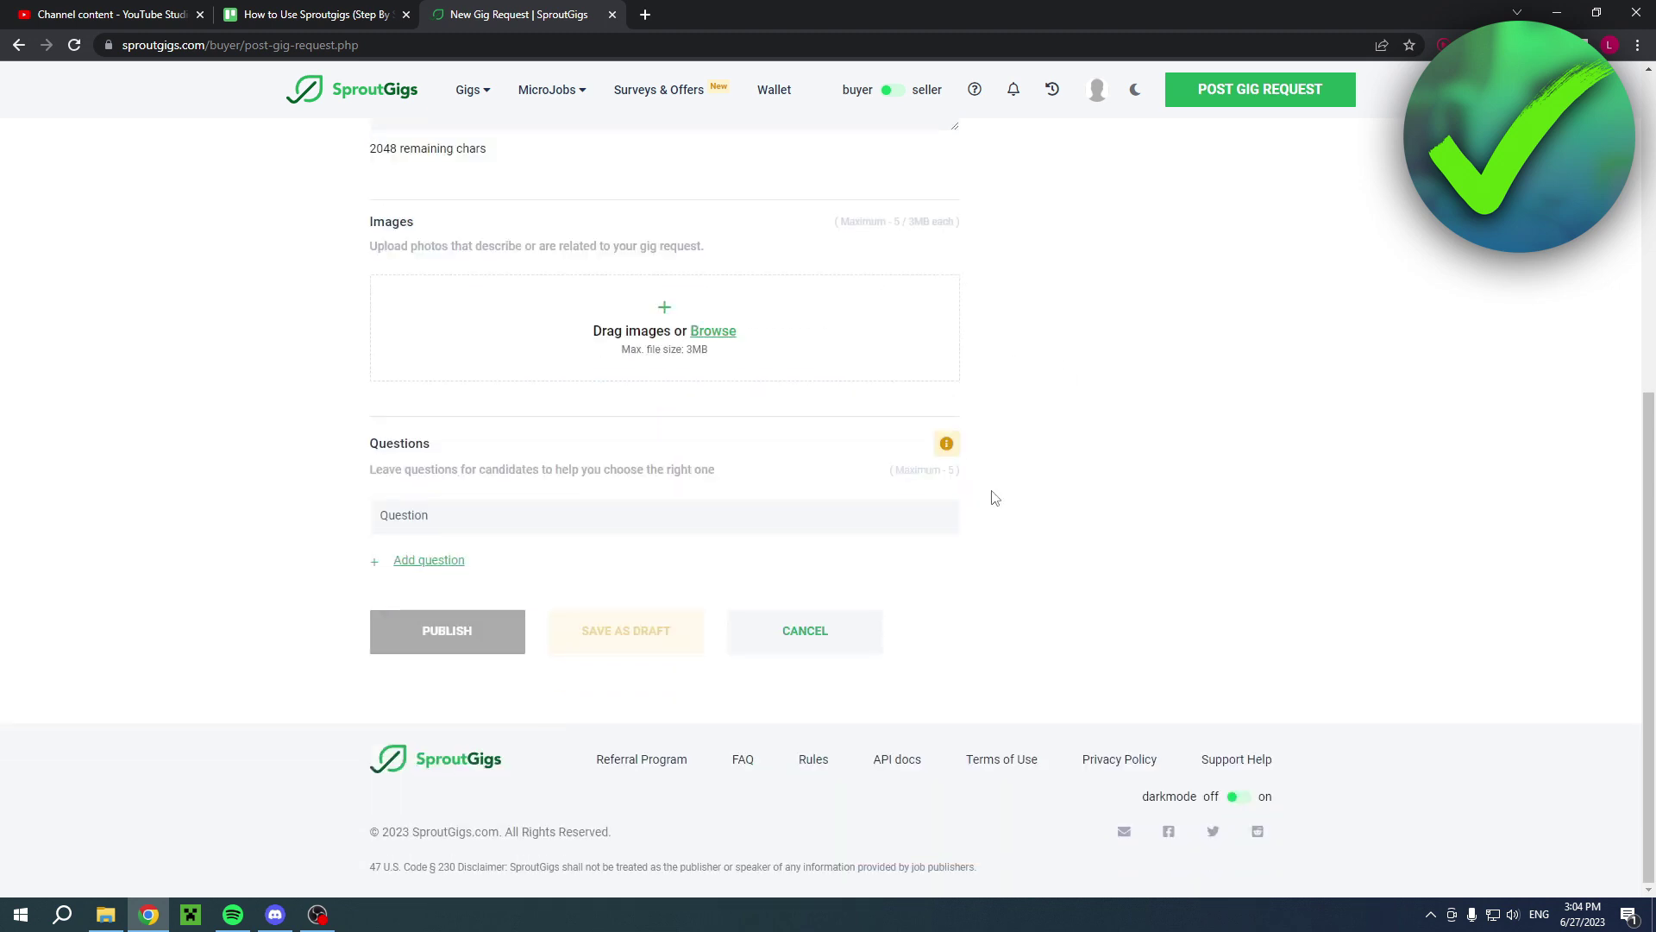
scroll(771, 635, "up", 6)
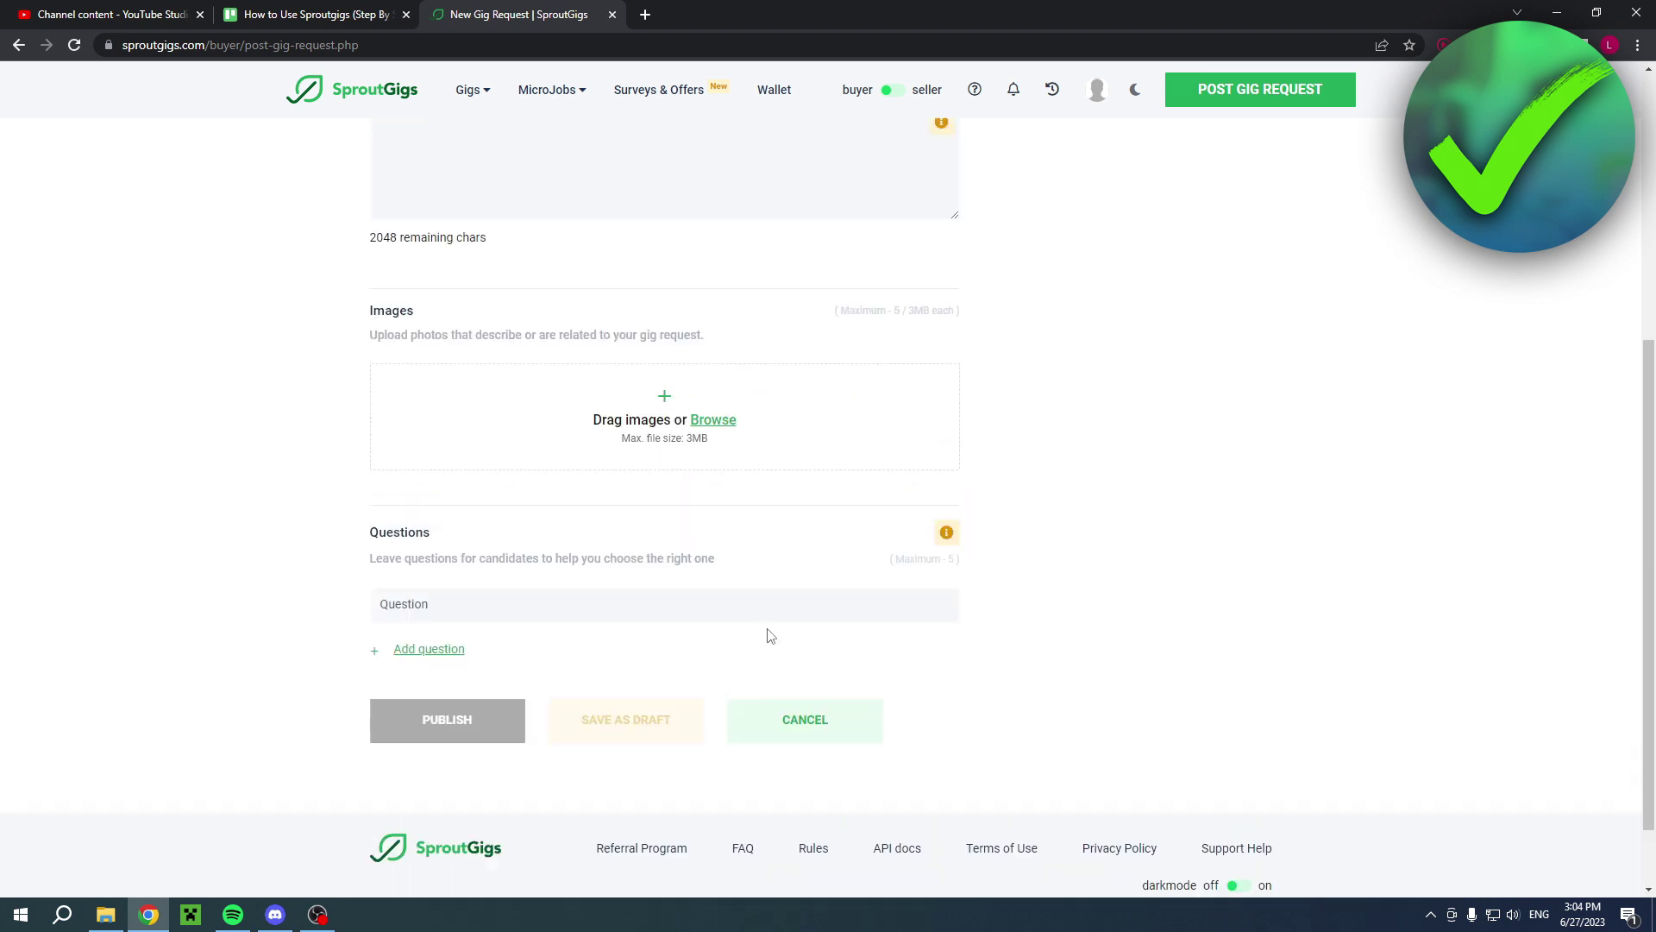
left_click(893, 91)
Dismiss the role-switch confirmation and view the list of gigs posted as a seller
left_click(824, 570)
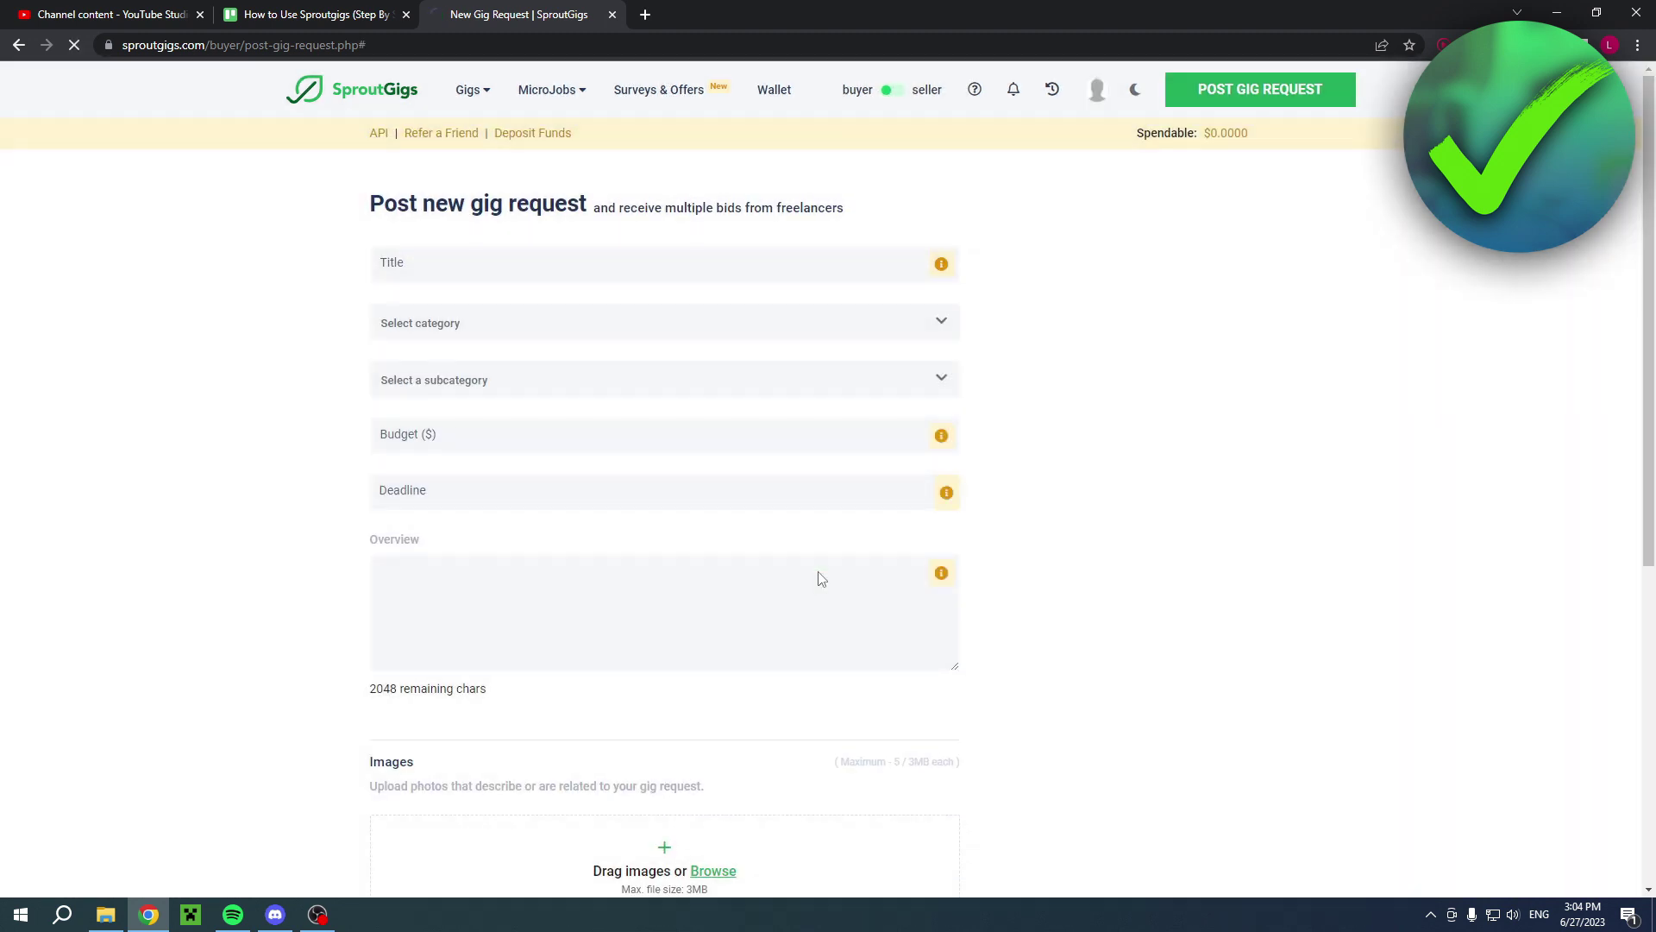
mouse_move(510, 99)
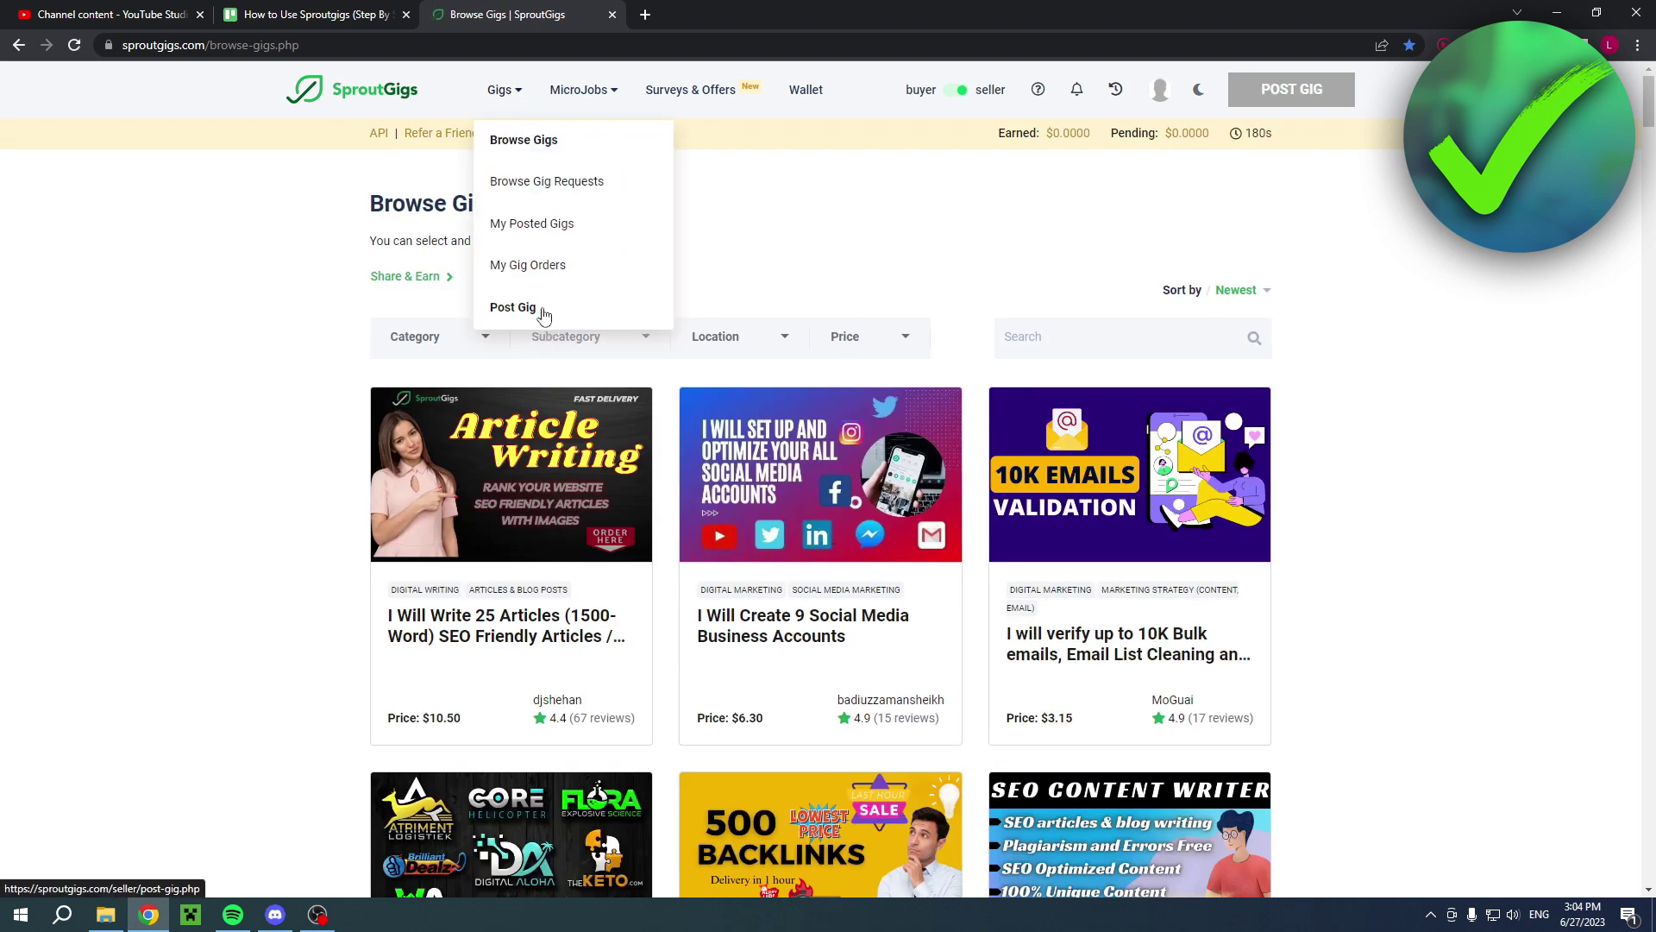
left_click(525, 307)
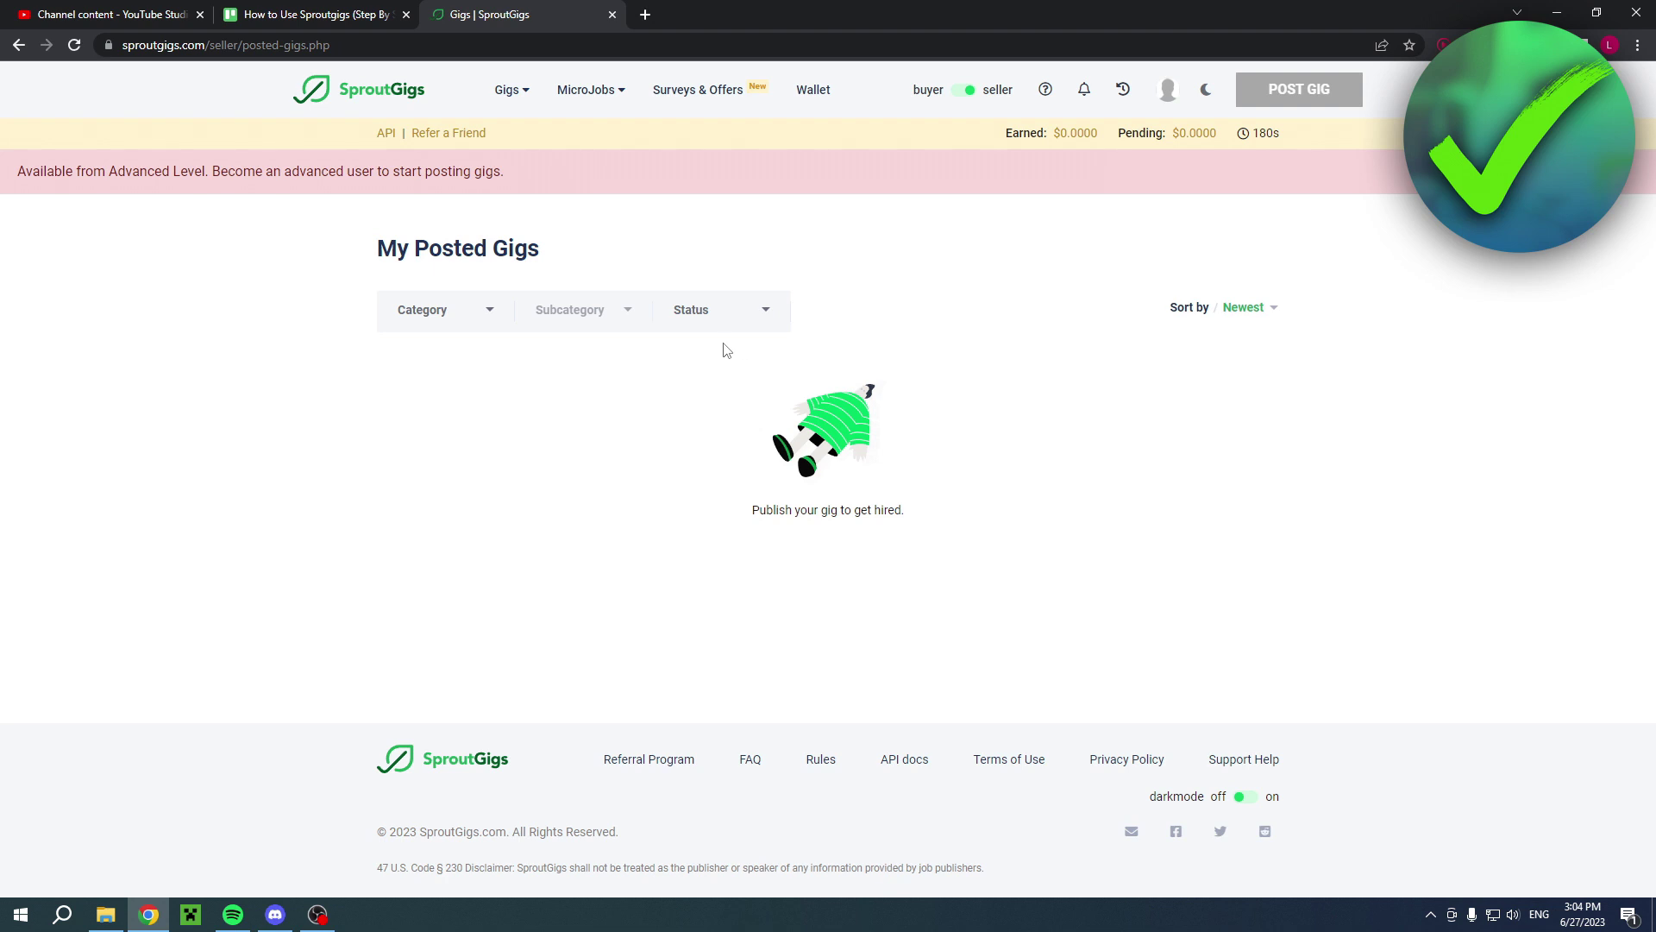
Toggle between employer and worker modes to compare their MicroJobs menu options
left_click(965, 91)
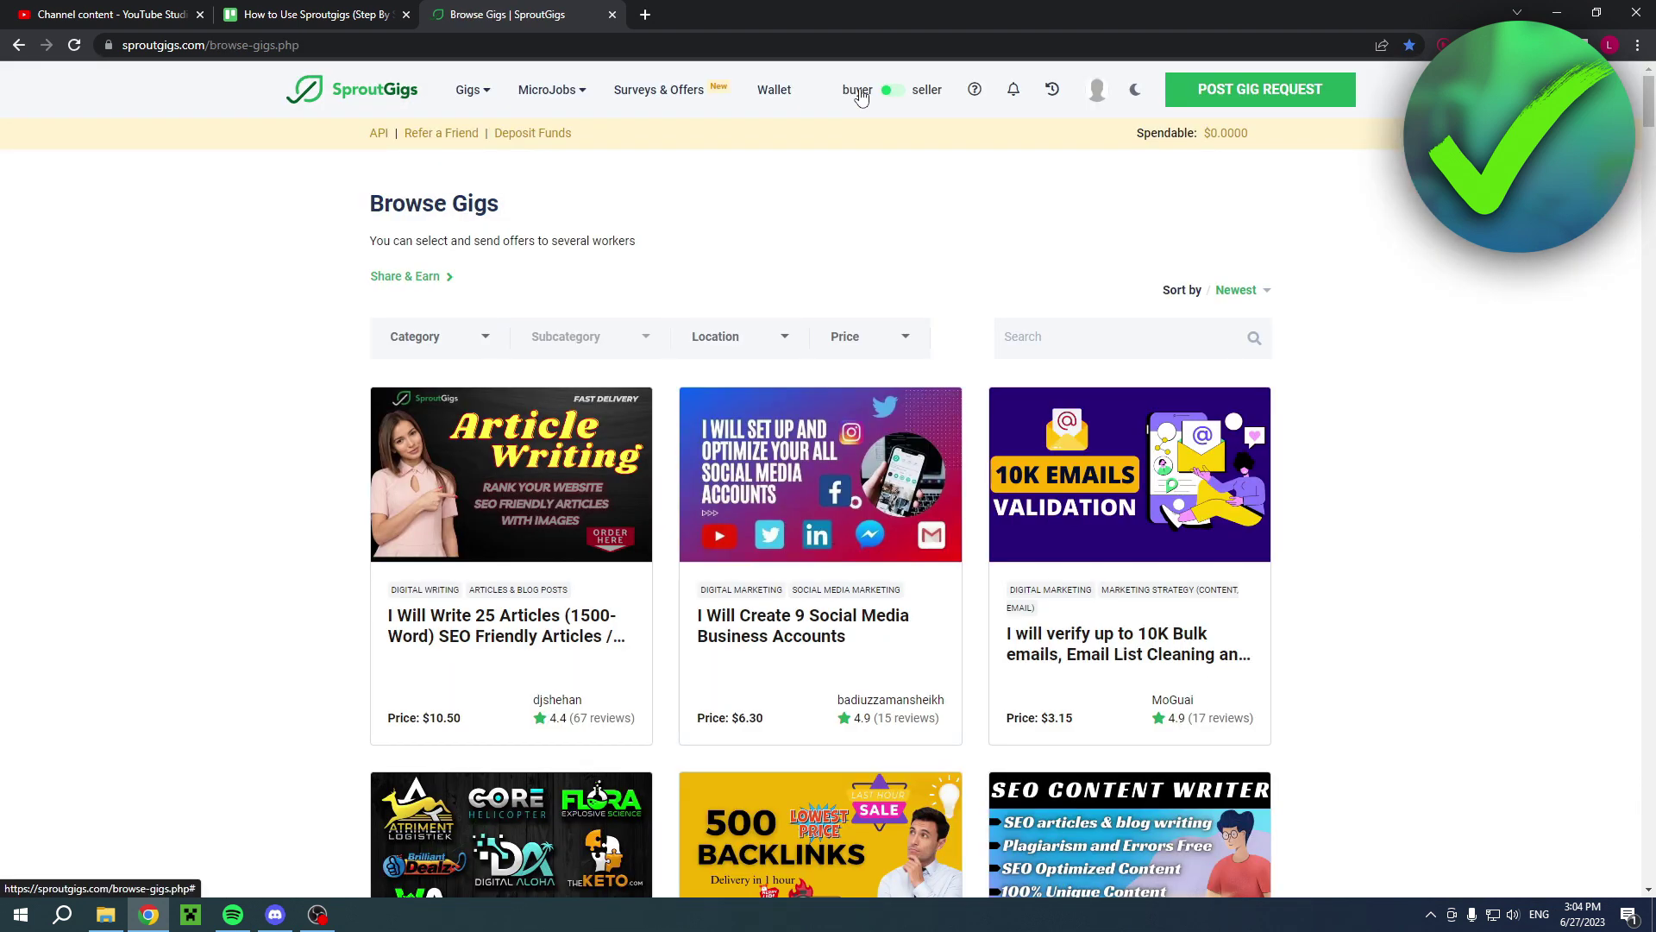
left_click(577, 104)
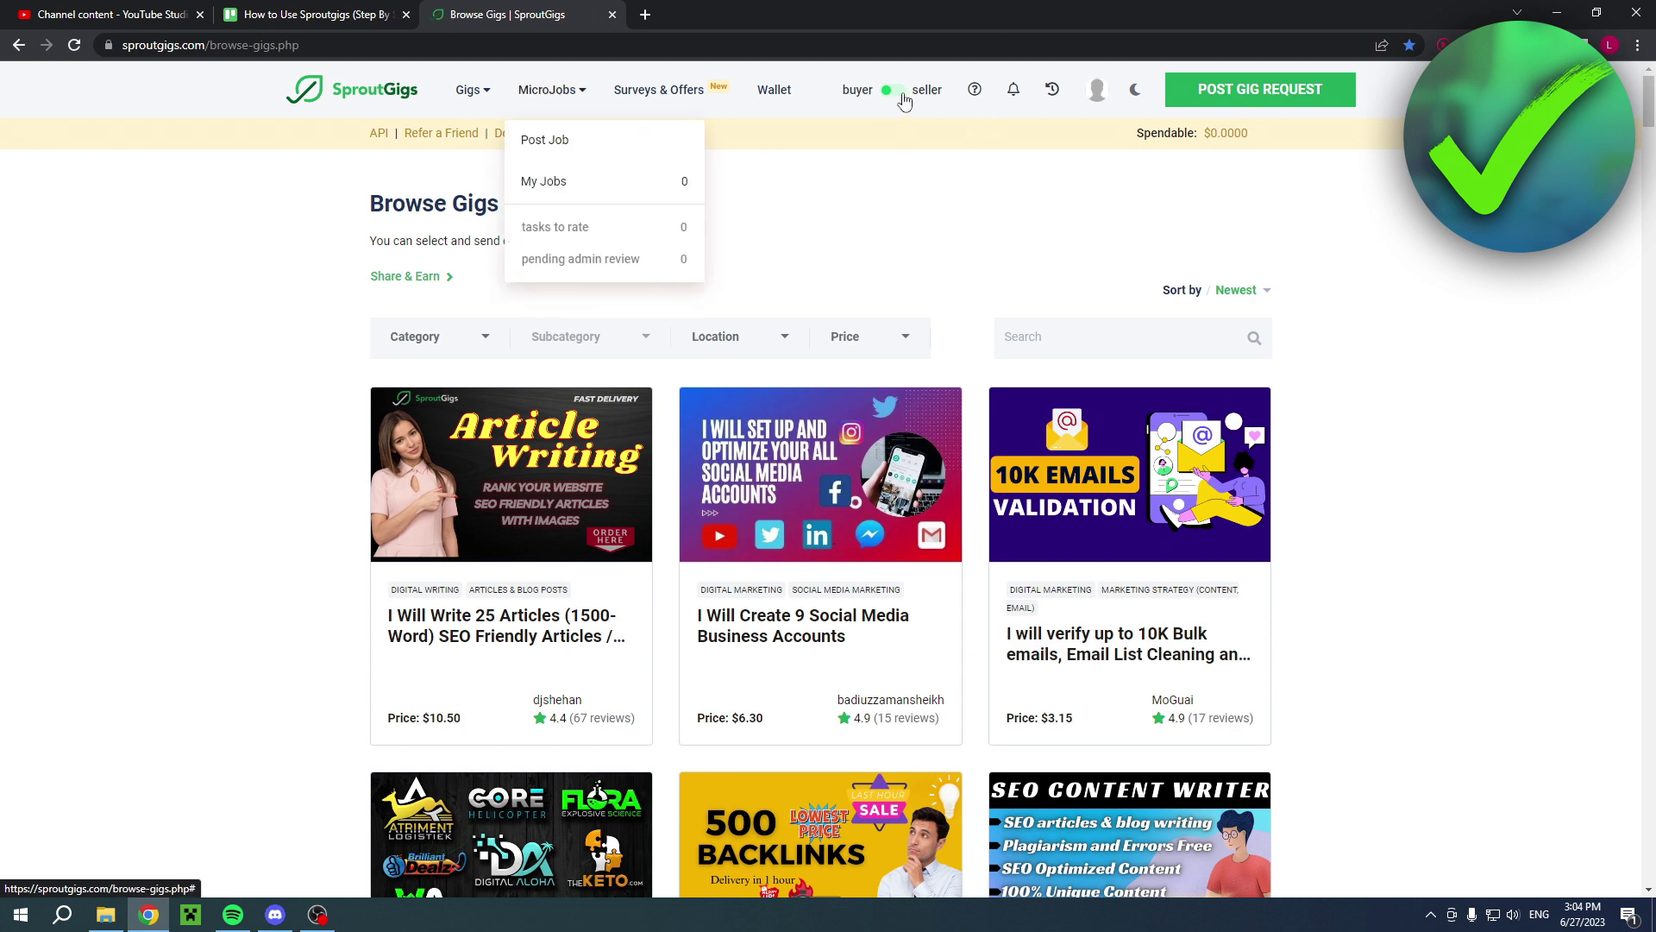
left_click(892, 91)
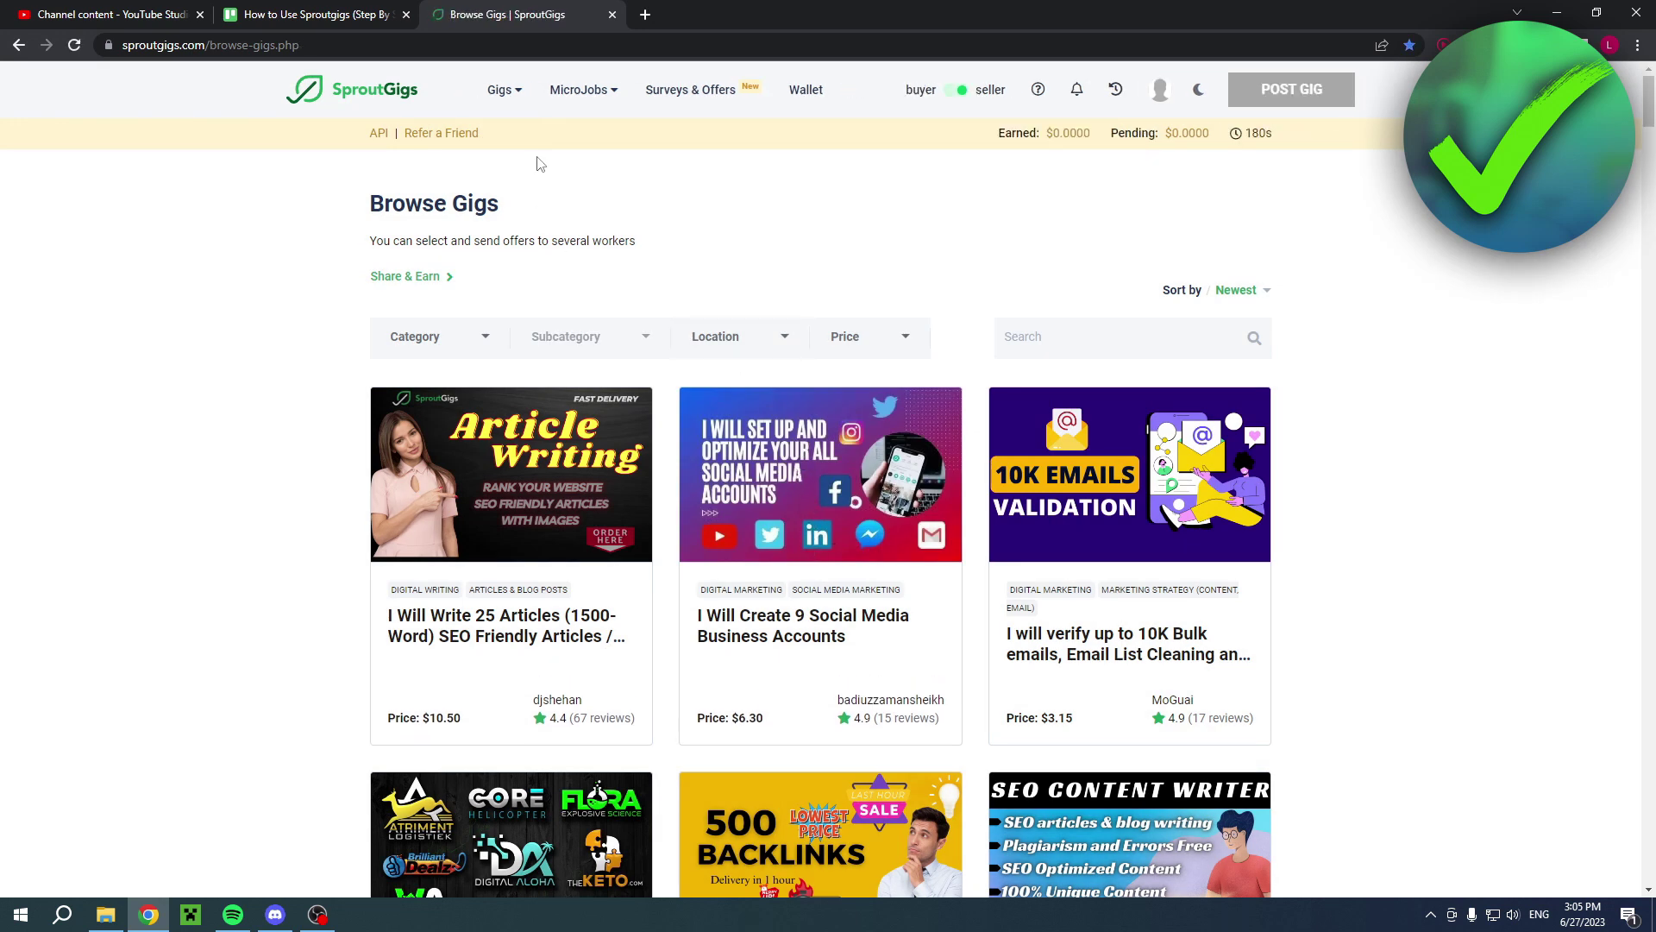
left_click(604, 91)
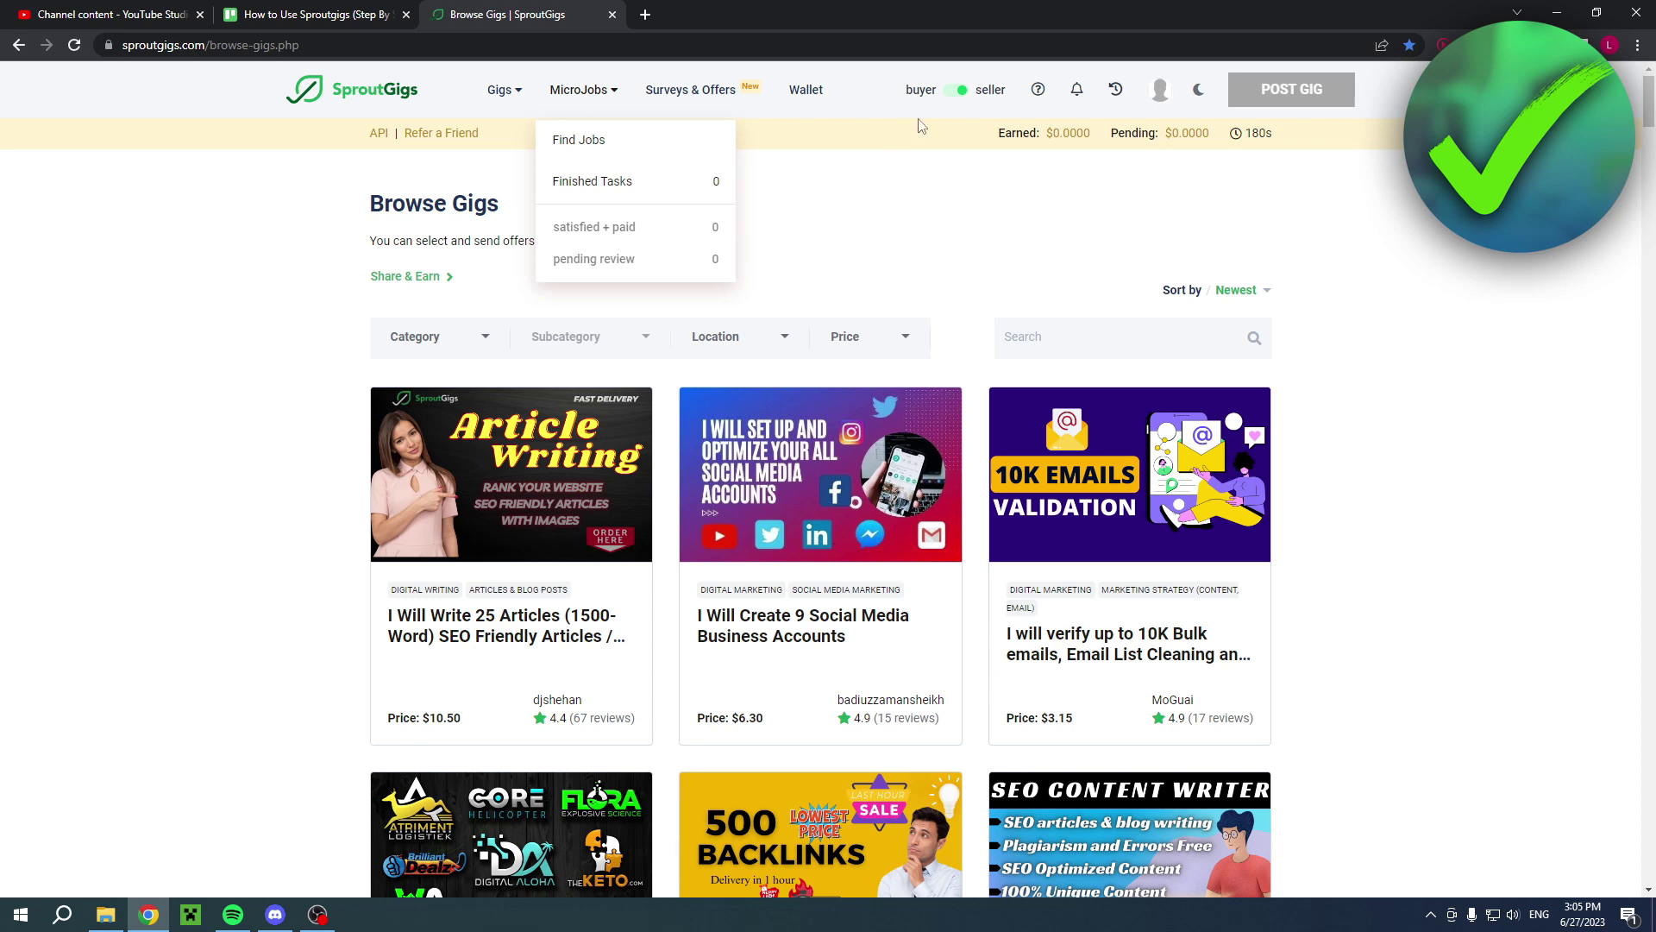
Switch to employer mode, acknowledge the confirmation, and open MicroJobs > Post Job
left_click(951, 92)
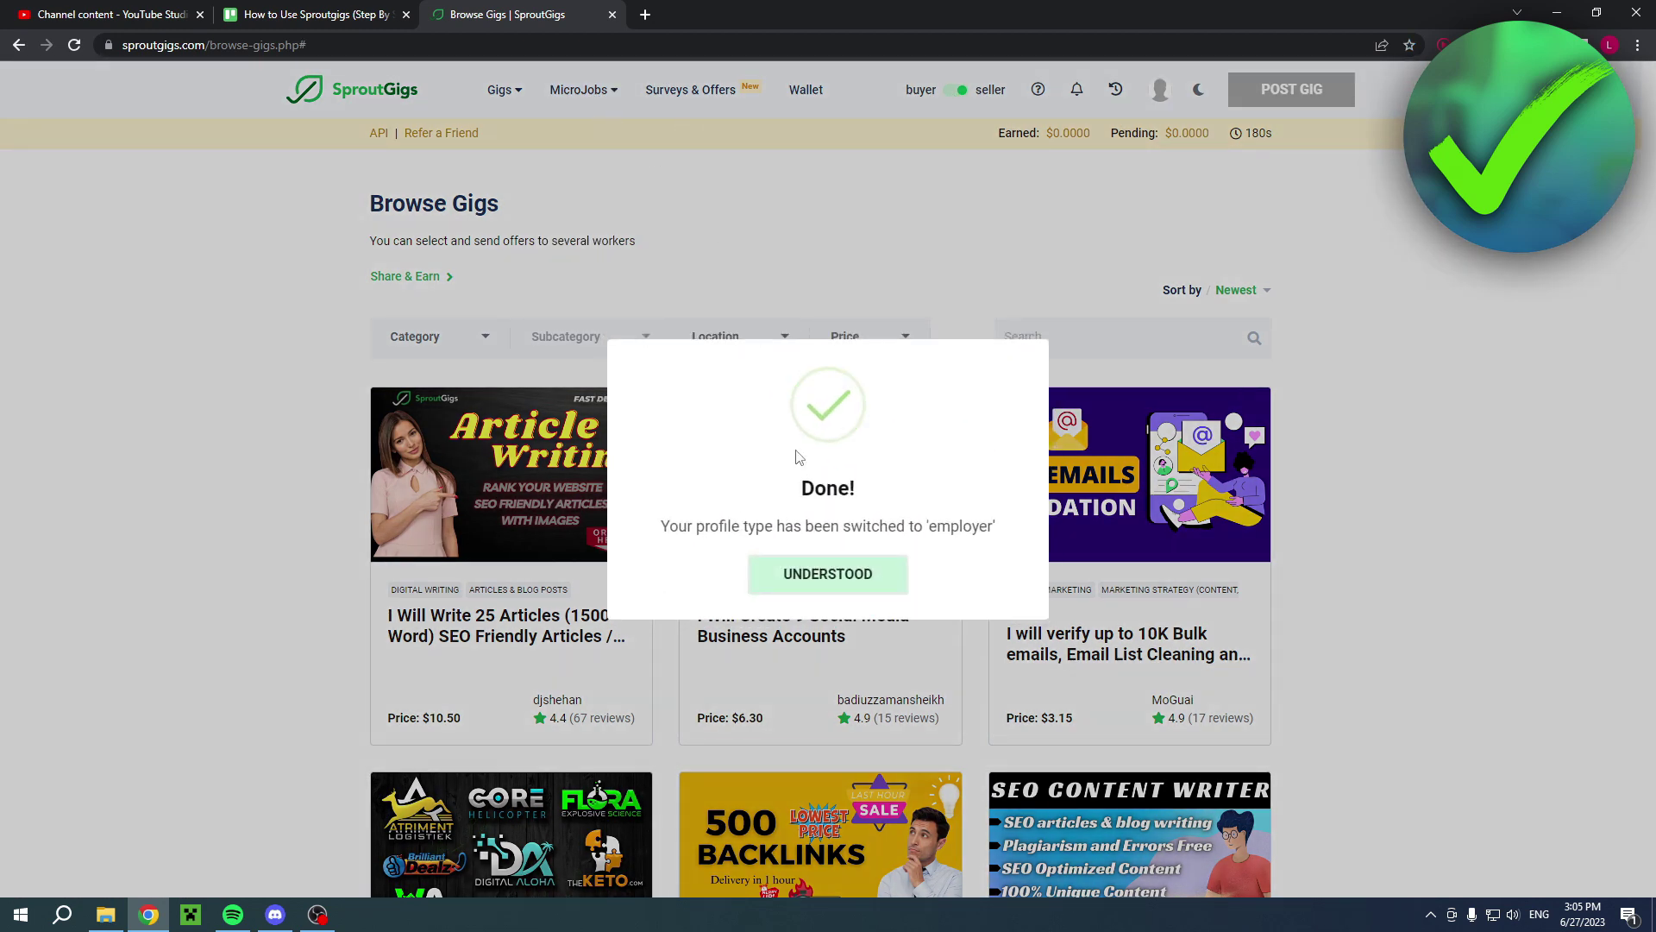
left_click(801, 574)
mouse_move(566, 106)
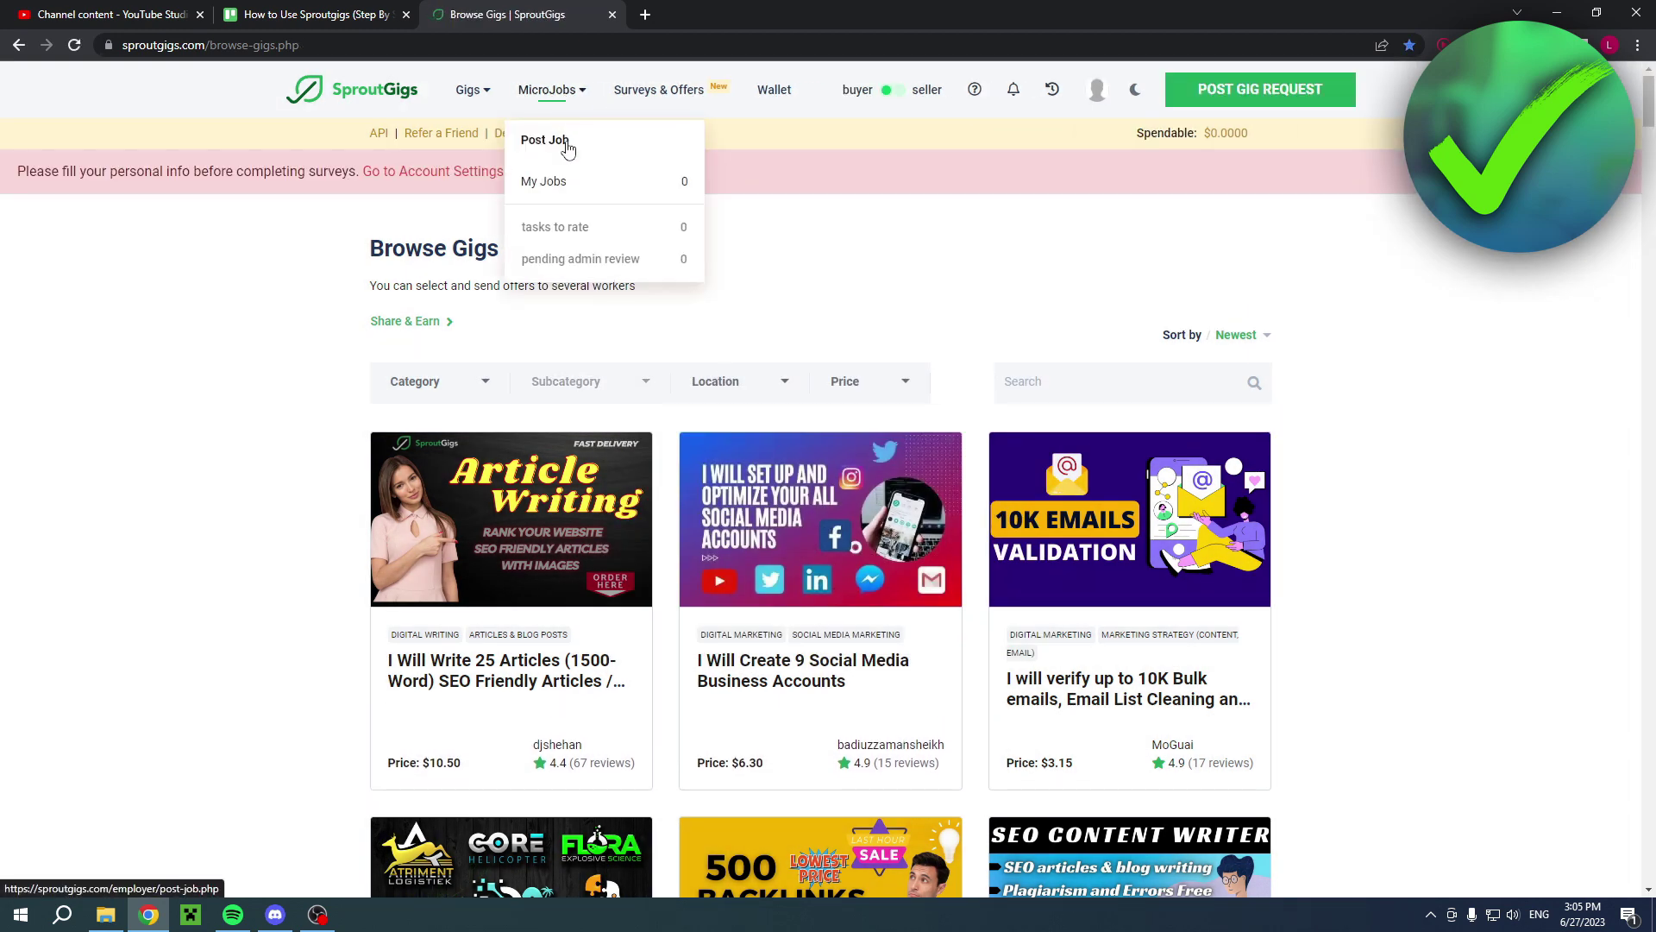
left_click(563, 141)
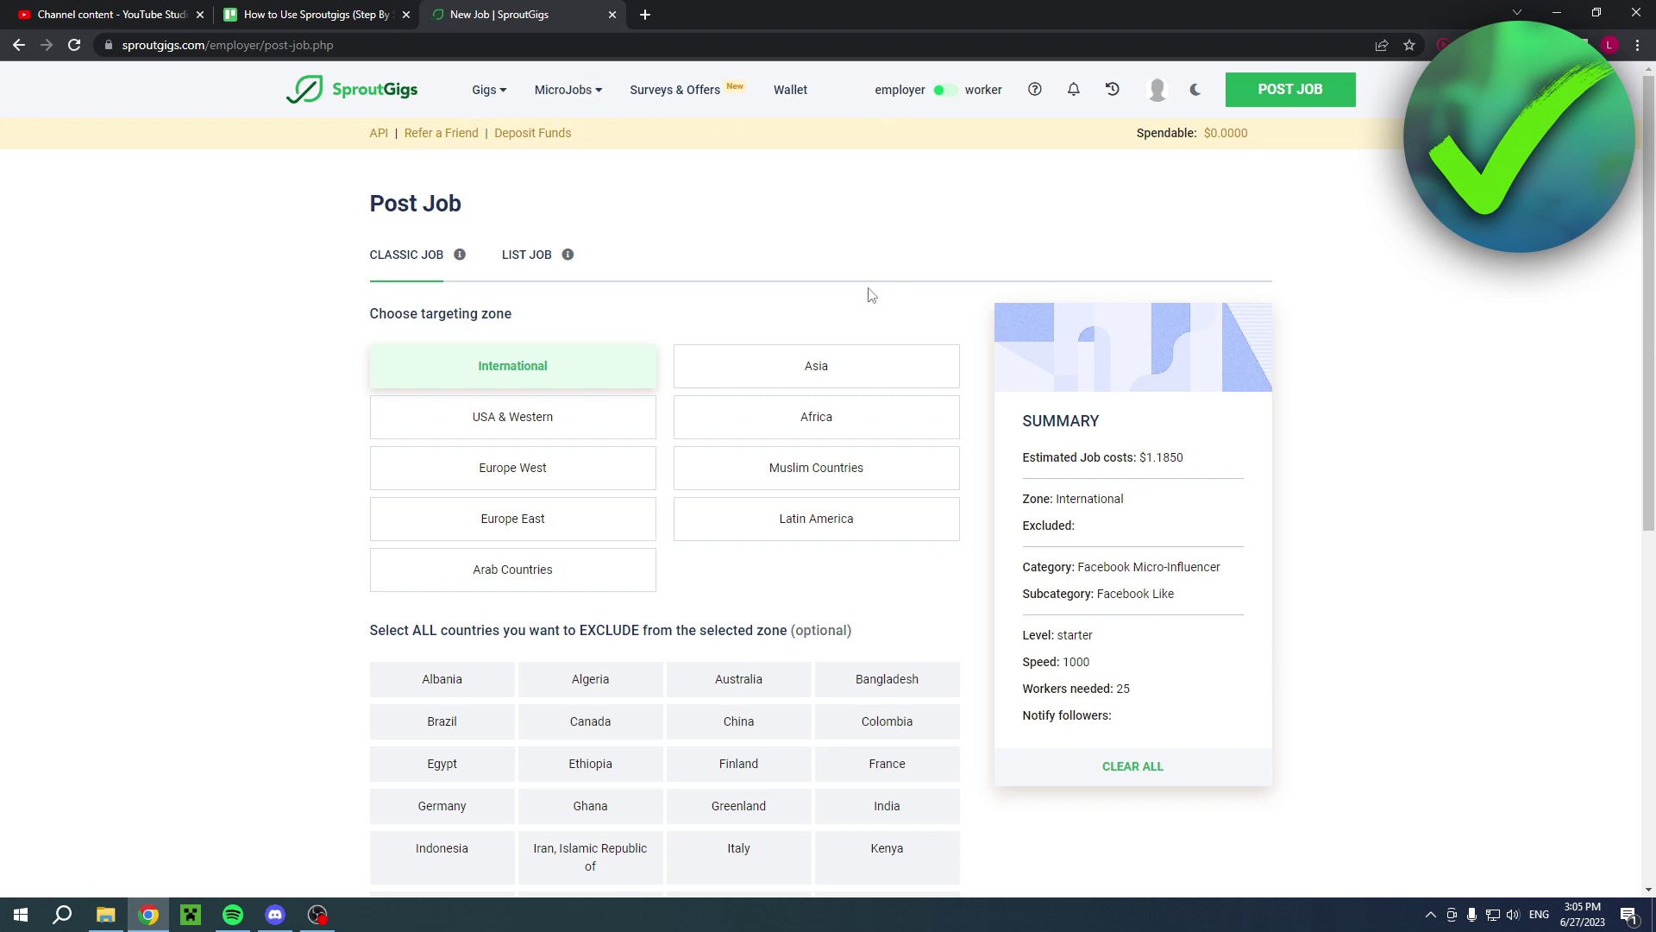
Compare the worker-list and classic job forms, then apply the International zone on the classic form
scroll(866, 296, "down", 2)
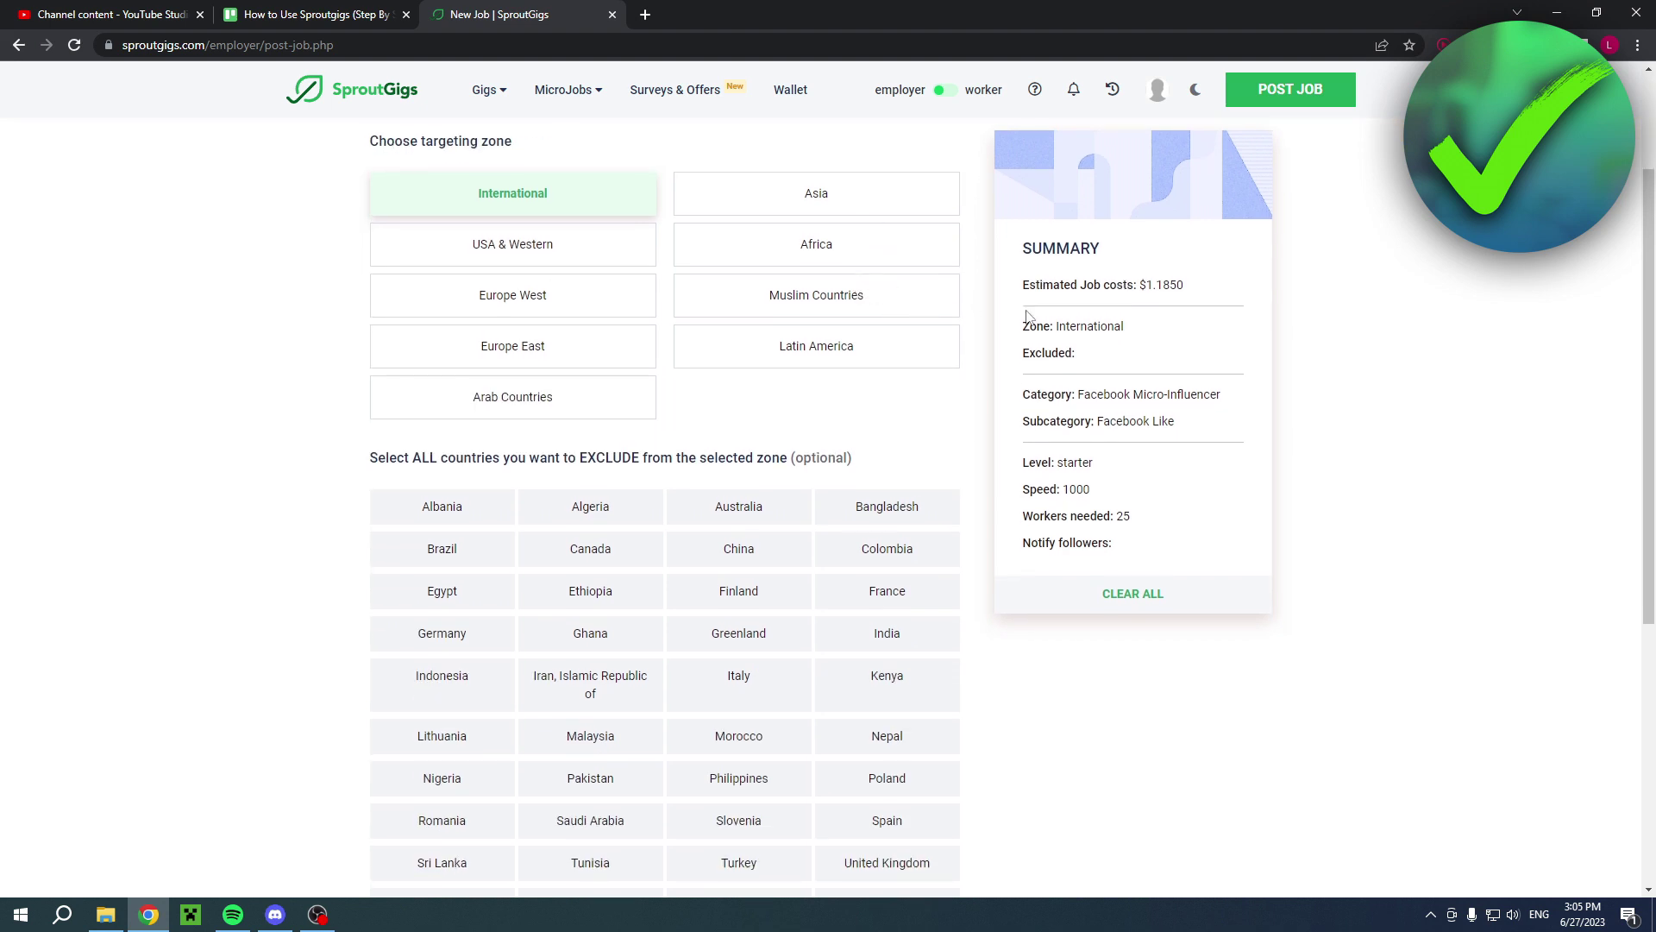
scroll(898, 325, "up", 2)
left_click(511, 255)
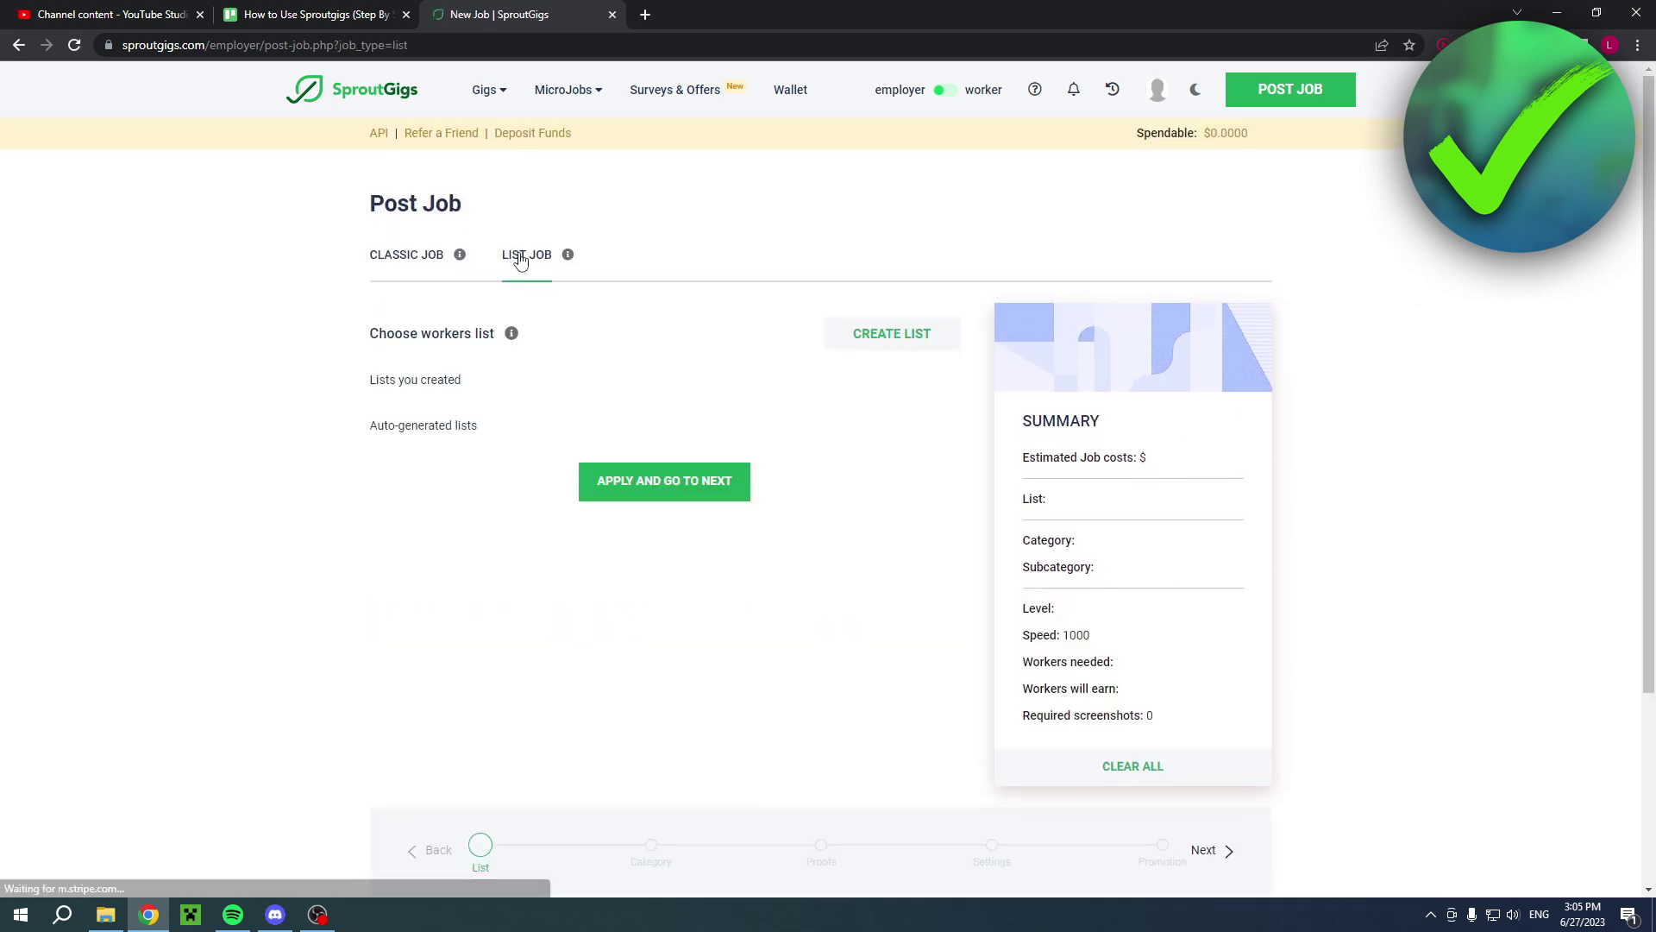
left_click(393, 253)
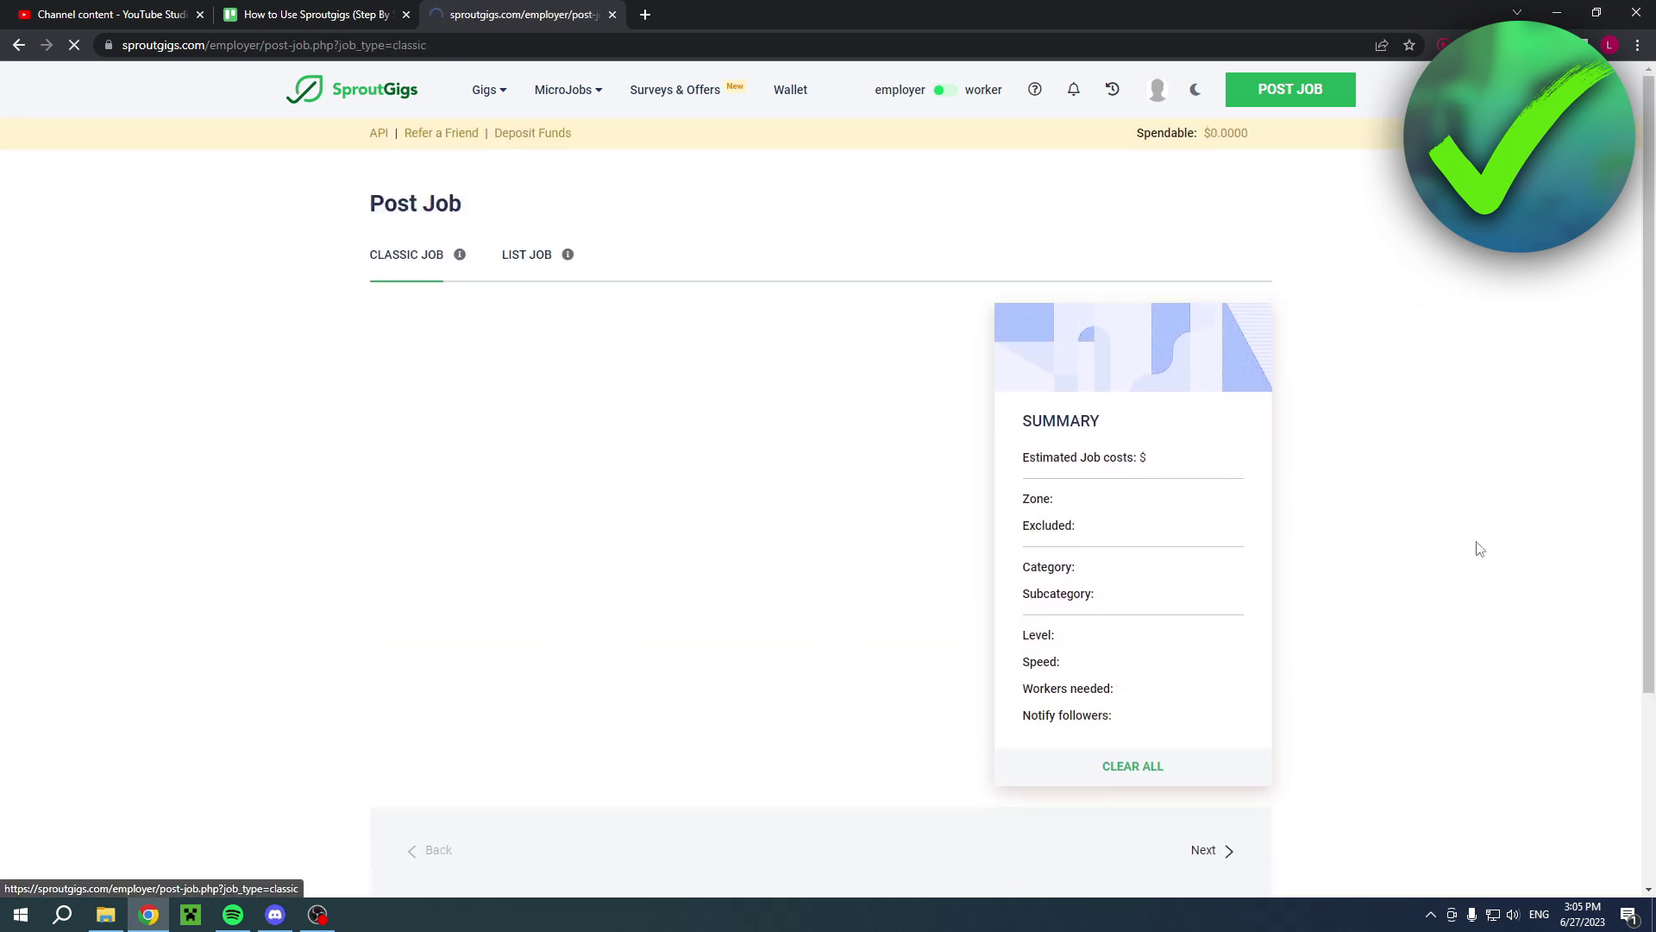
scroll(1442, 549, "down", 5)
scroll(1436, 548, "up", 4)
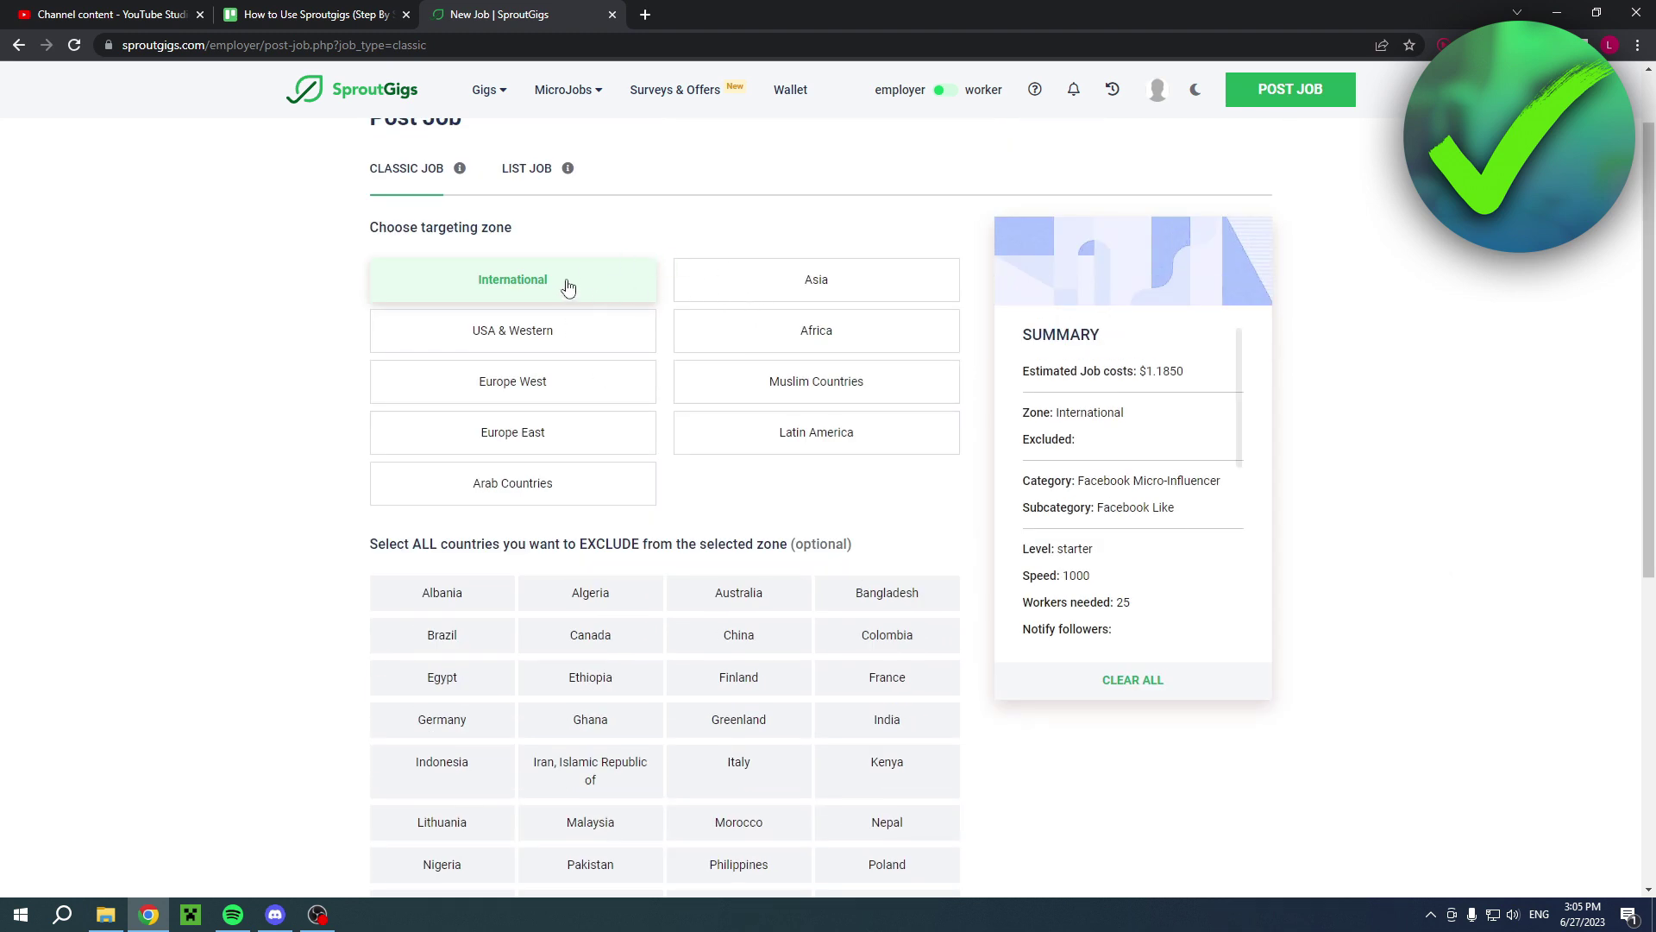
scroll(1105, 529, "down", 2)
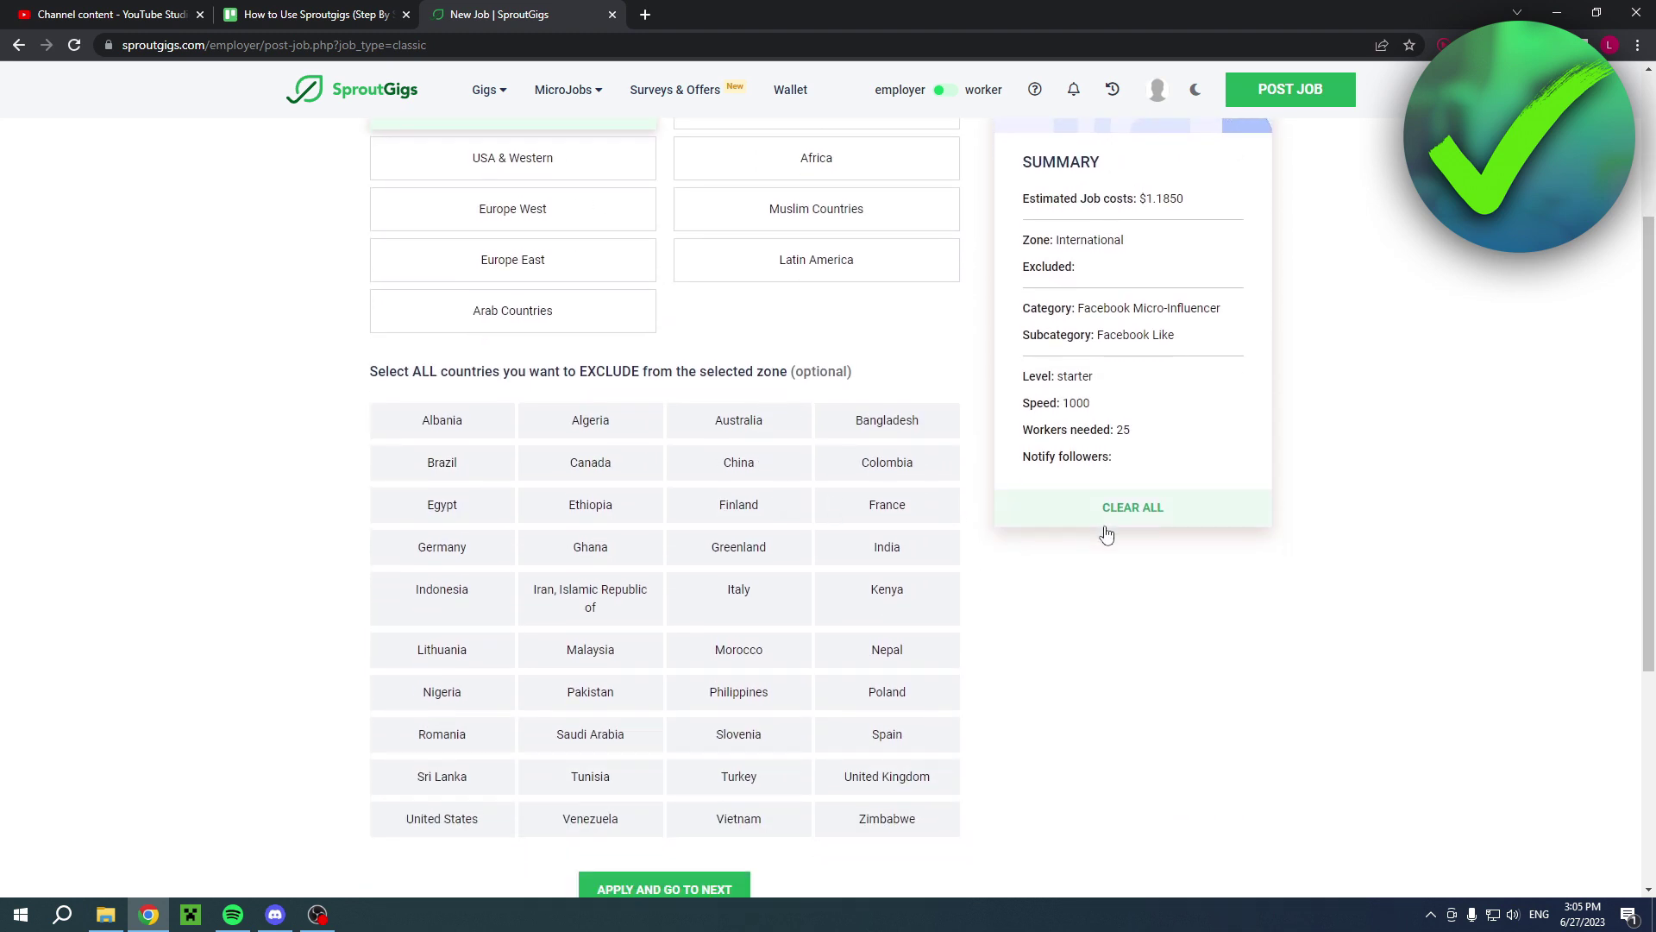
scroll(1180, 550, "down", 3)
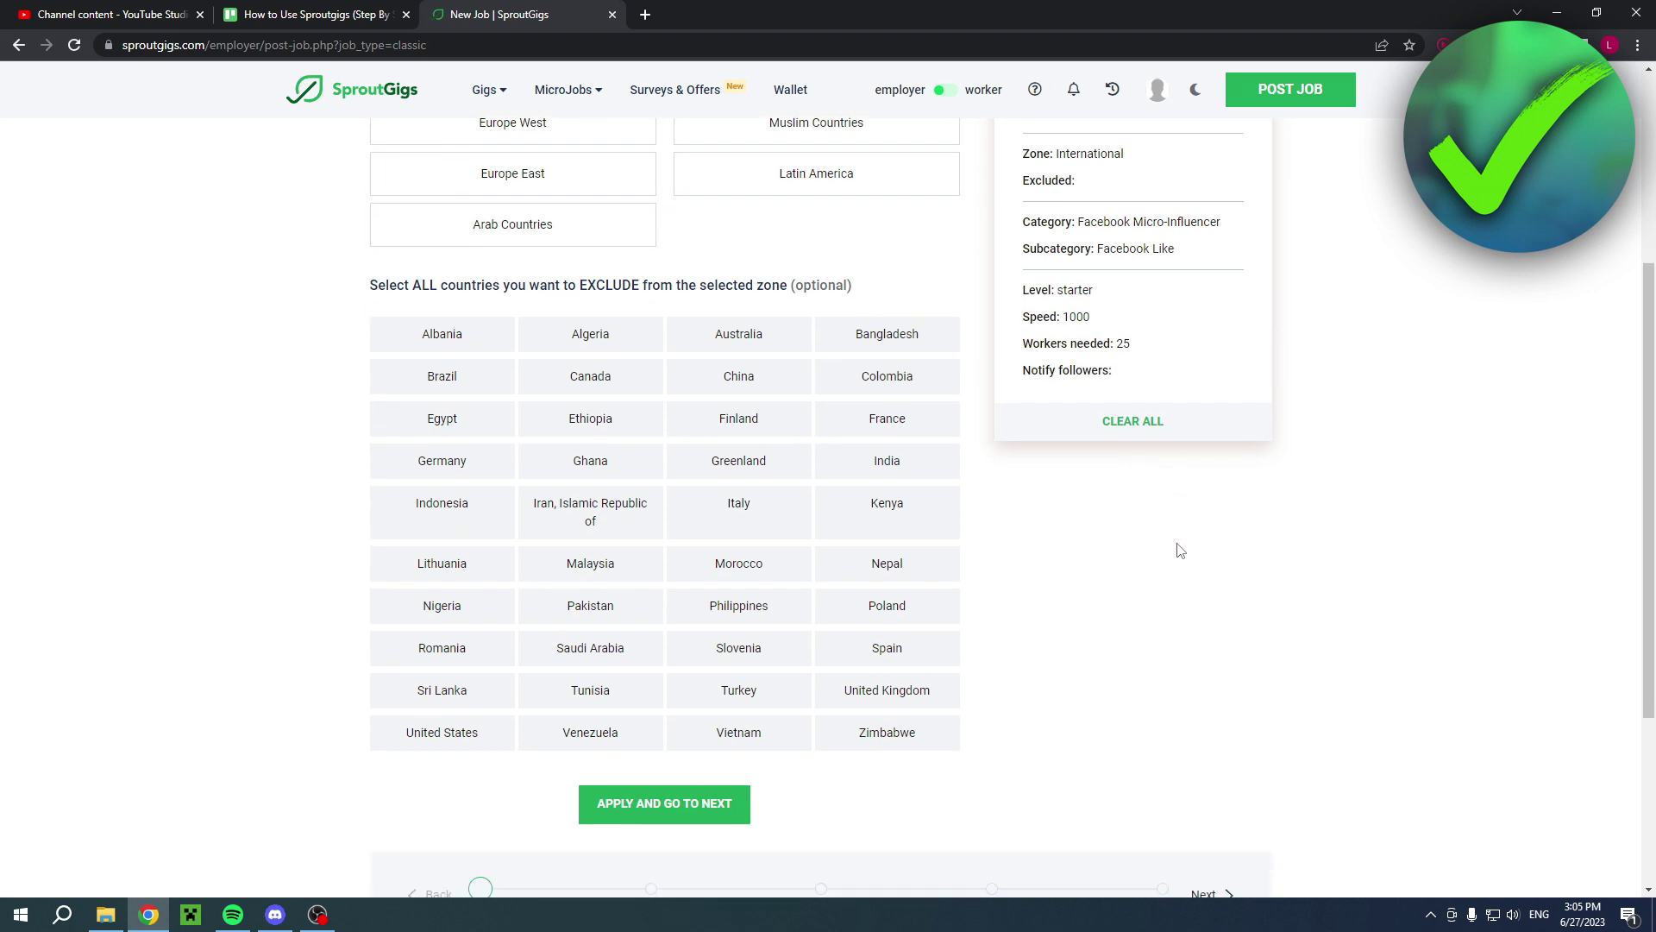
left_click(681, 639)
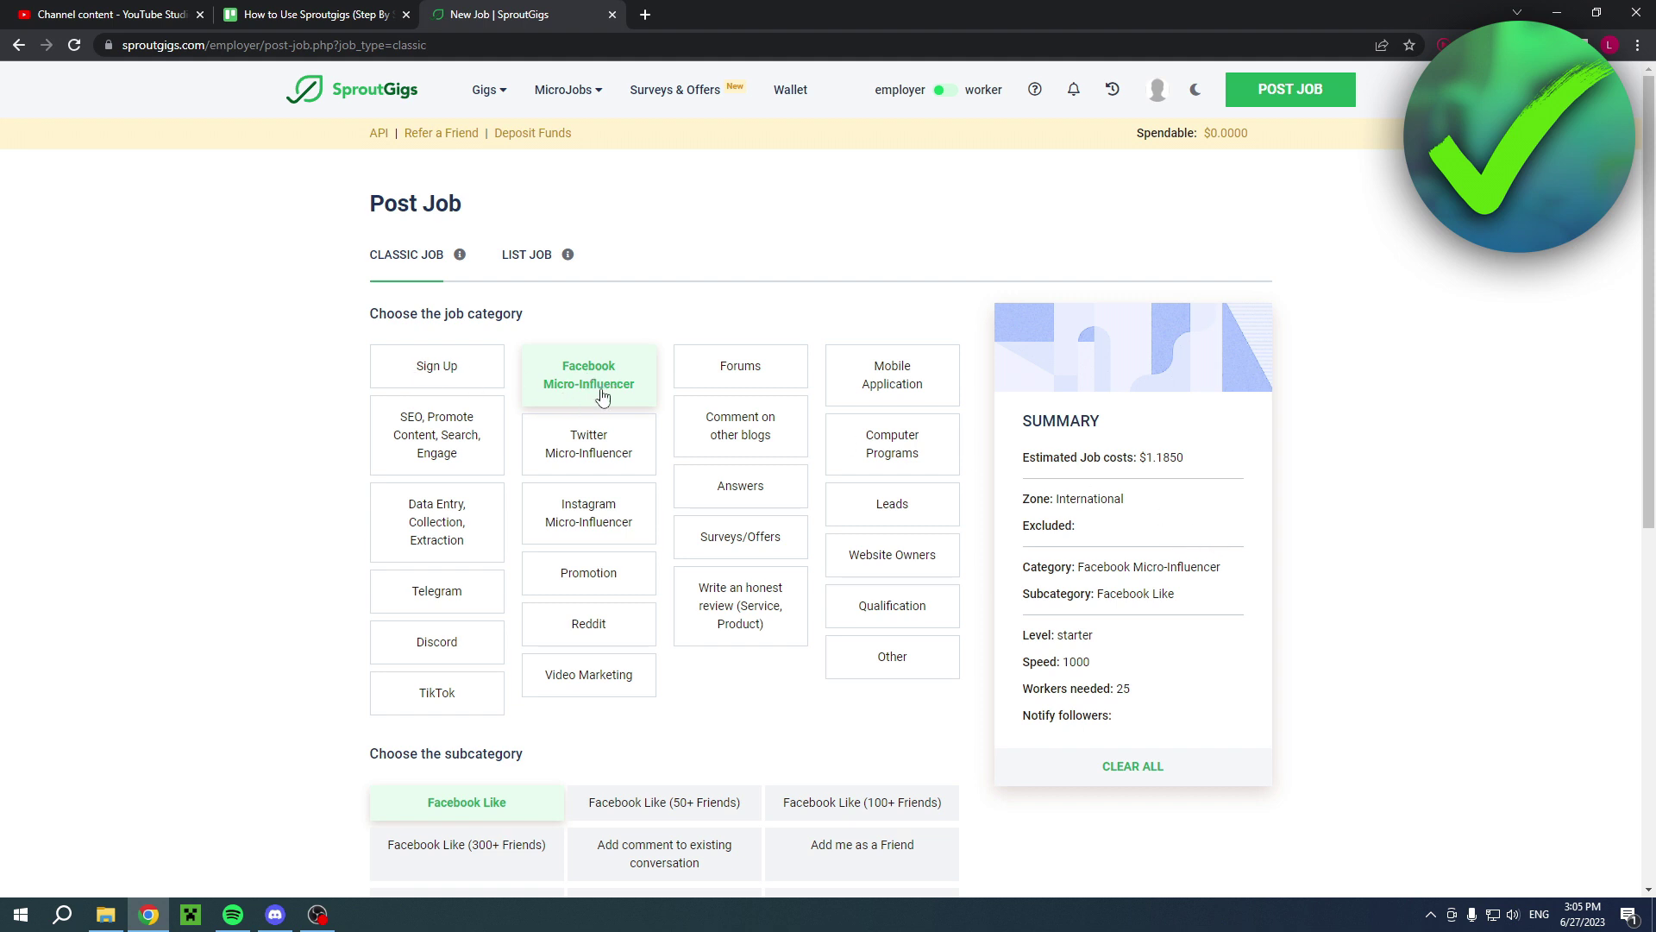
Try Reddit, Other and Website Owners, then settle on Video Marketing with Watch video (3 min)
left_click(575, 675)
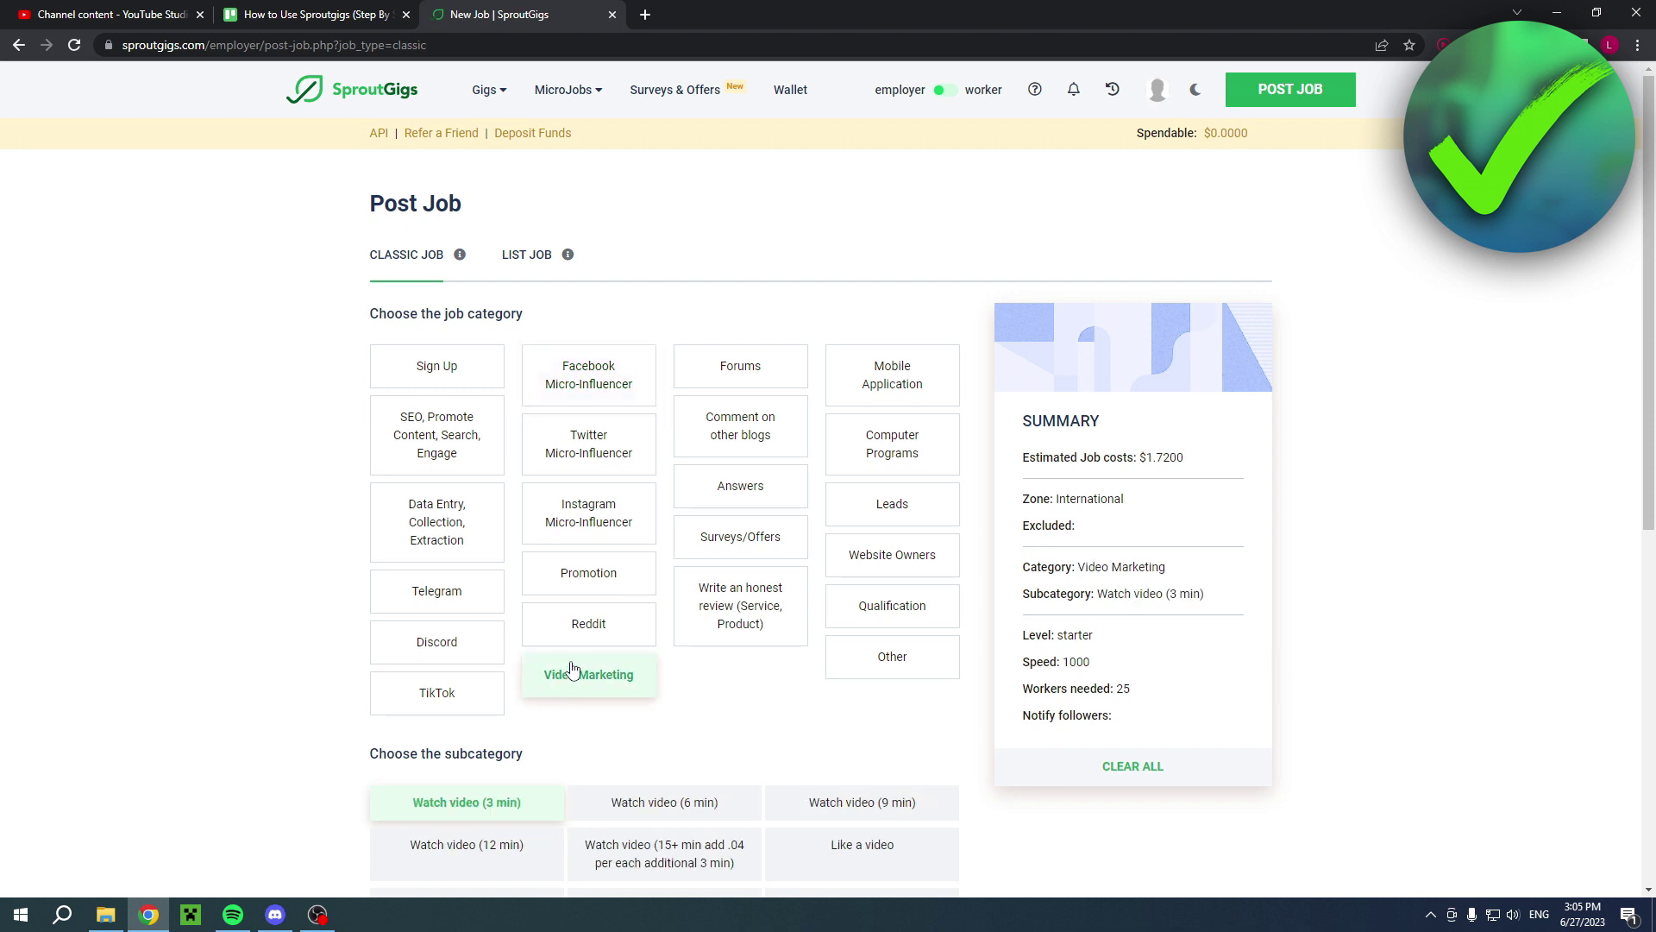
left_click(590, 623)
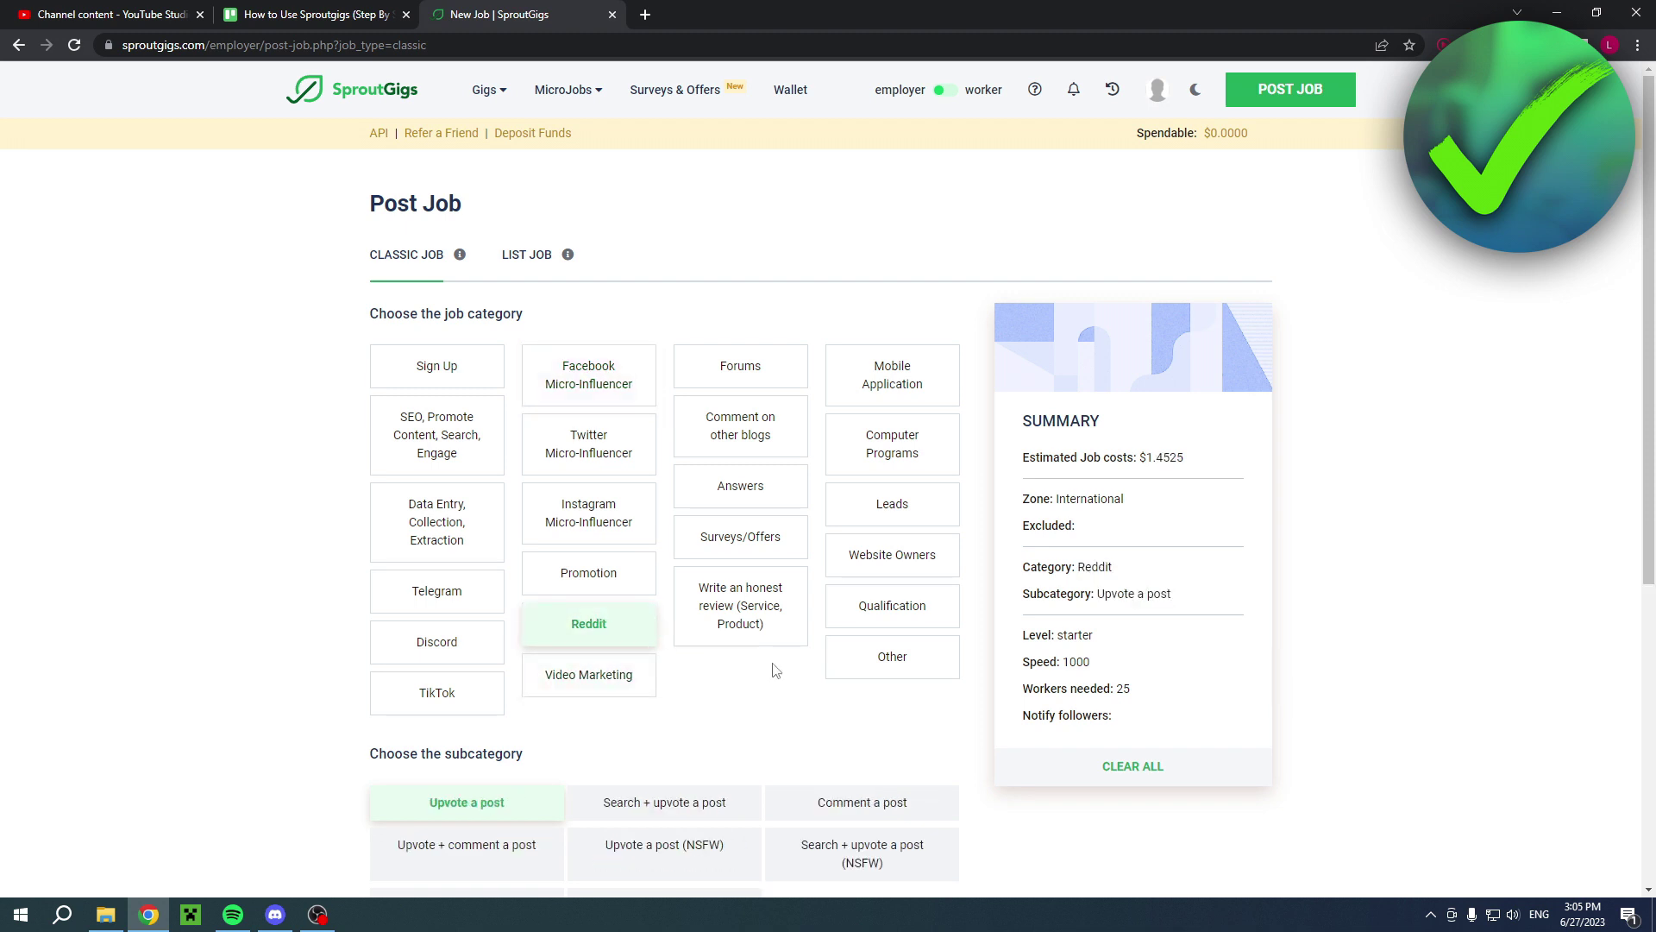
left_click(897, 664)
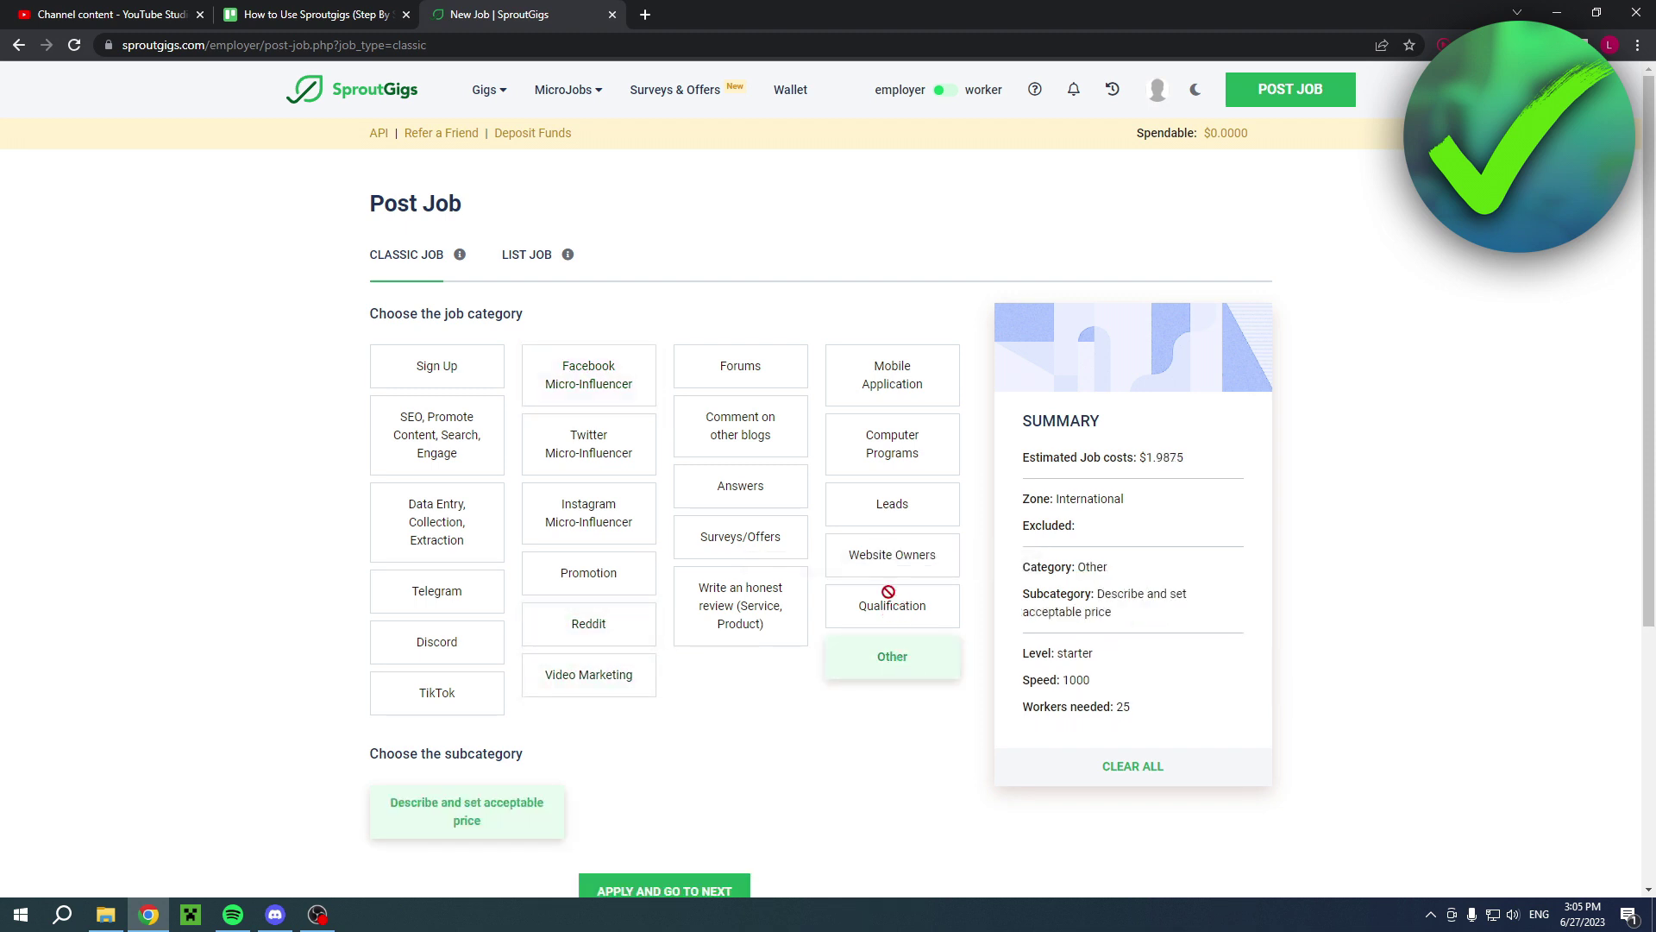
left_click(889, 557)
left_click(588, 675)
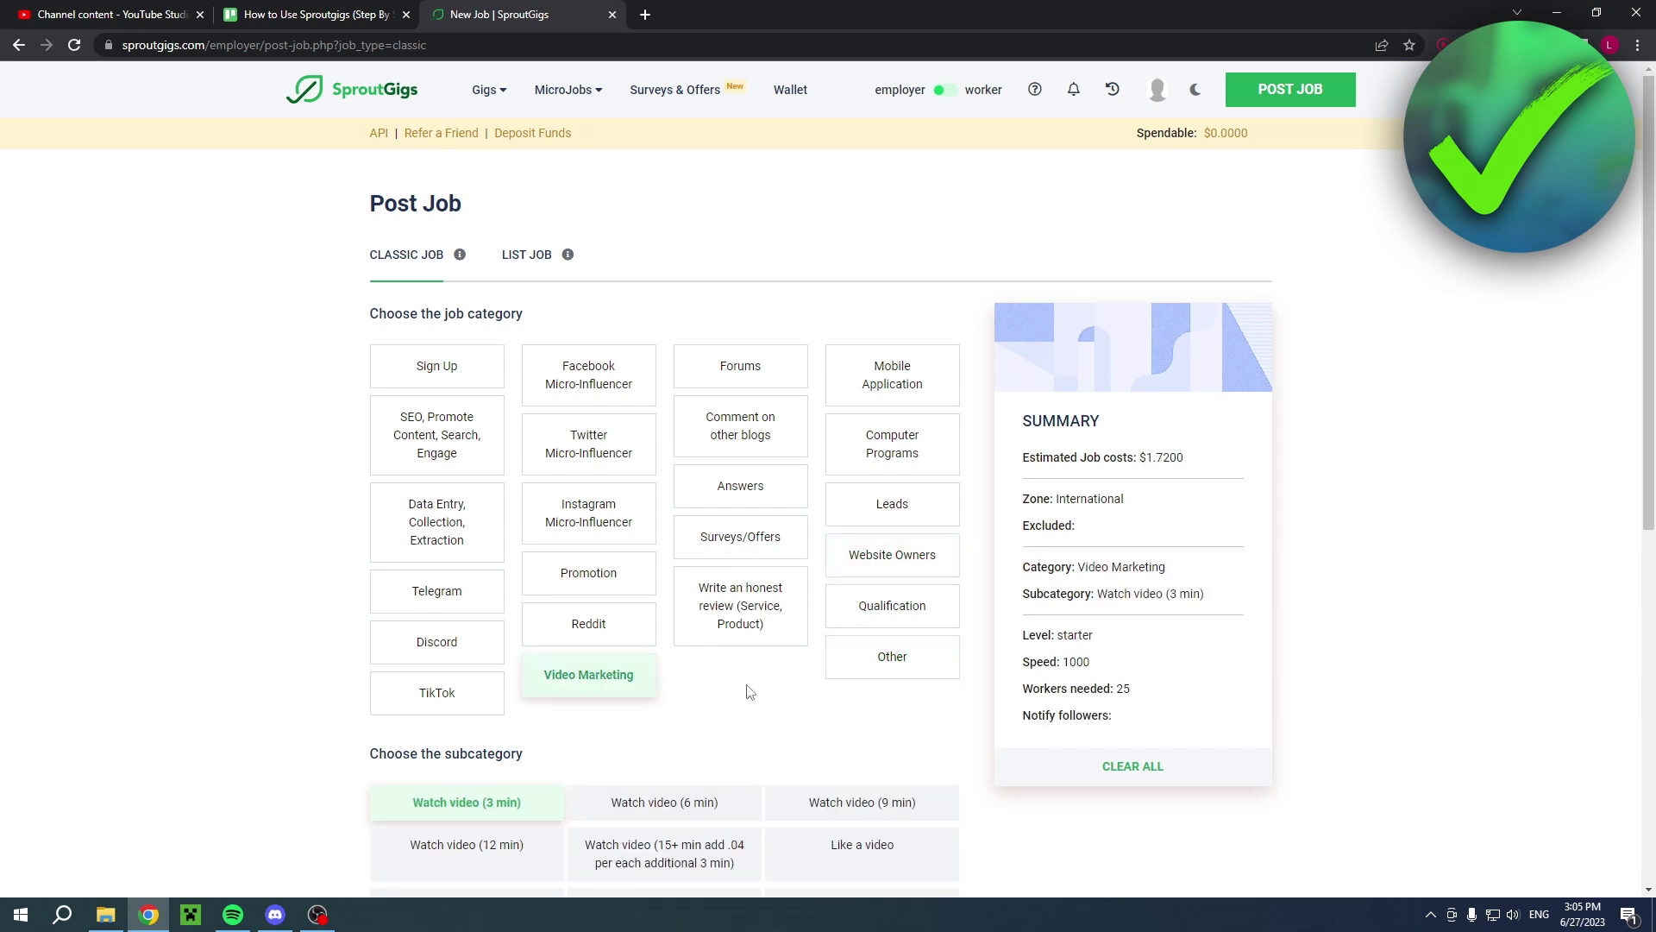
scroll(750, 682, "down", 3)
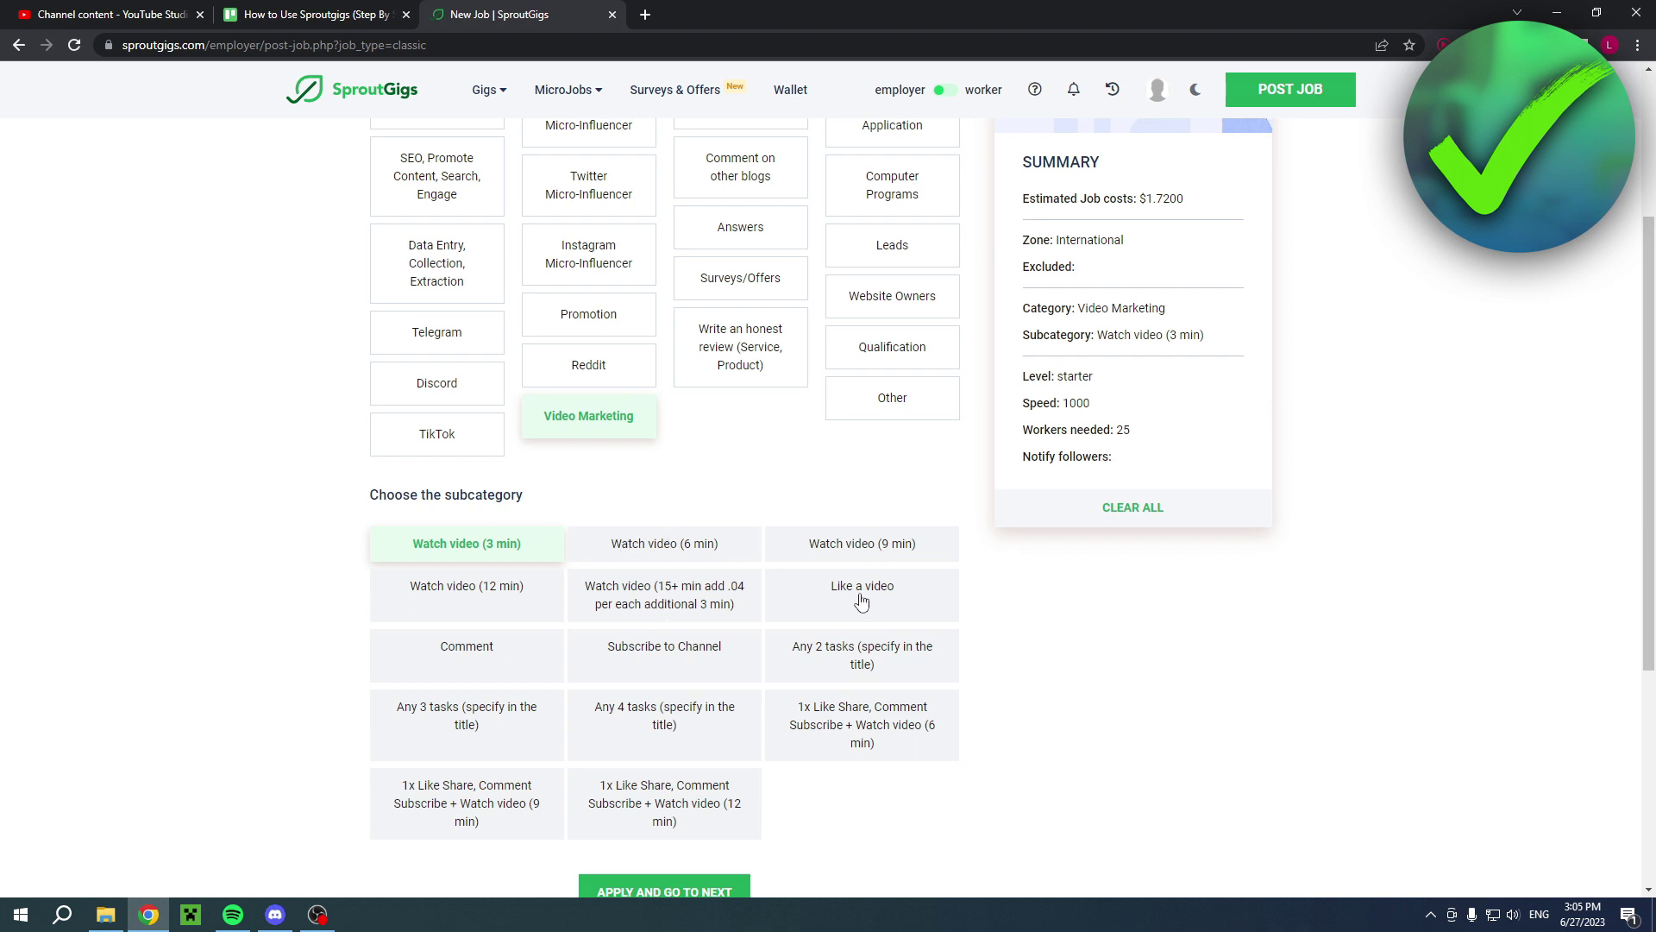
scroll(861, 604, "down", 3)
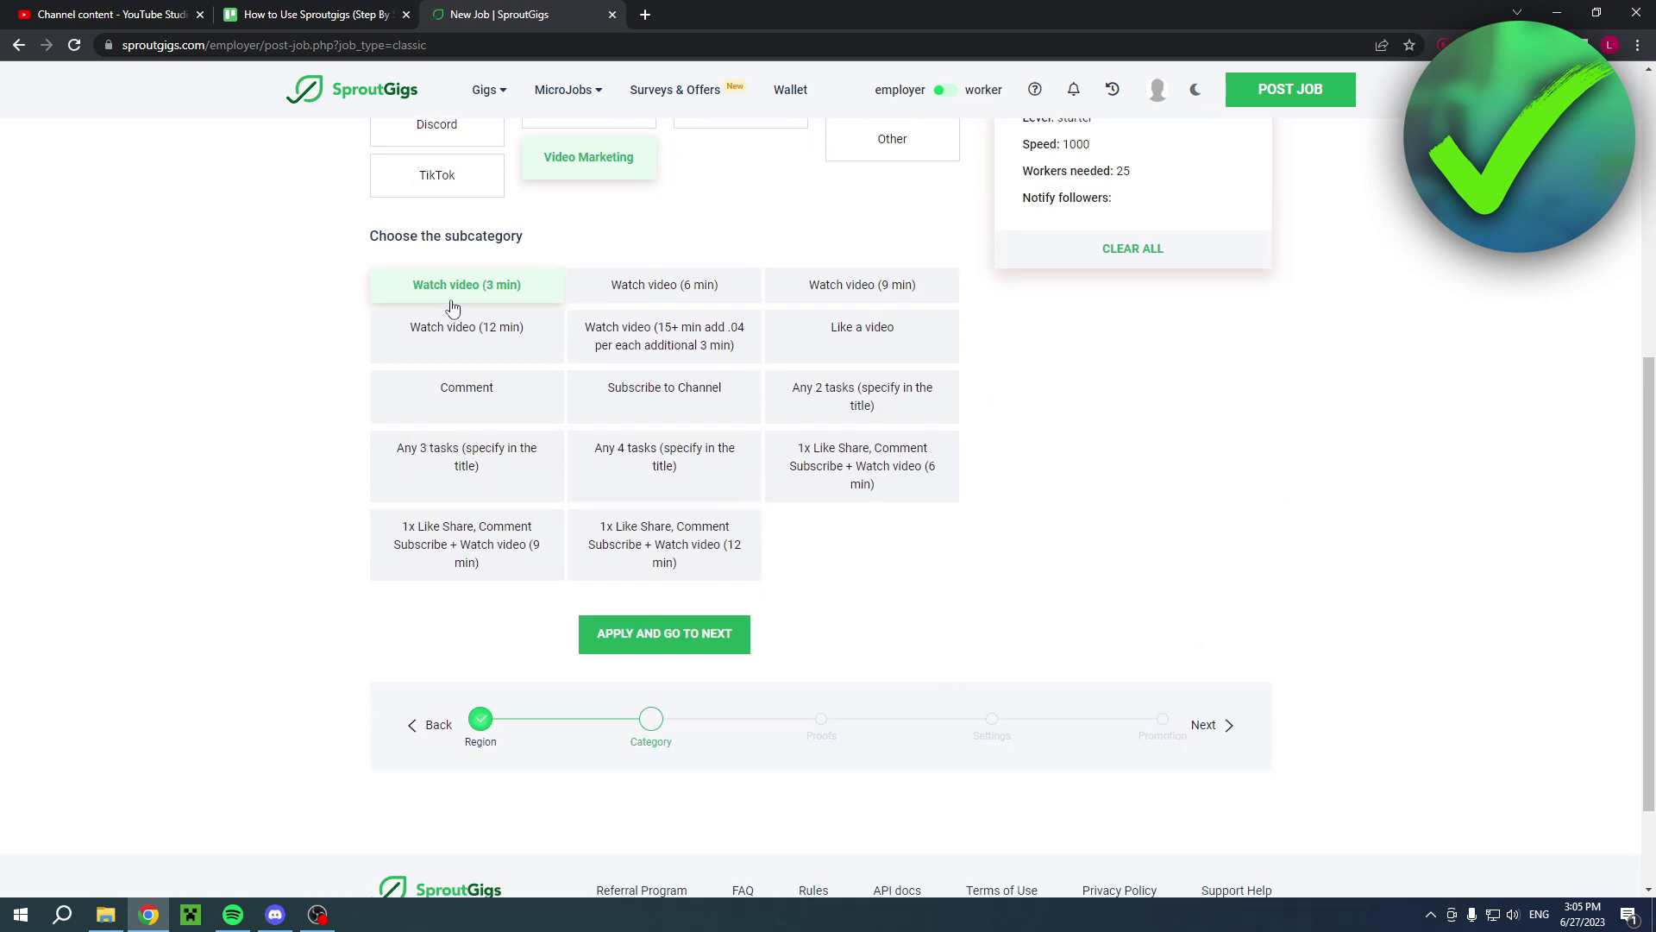
left_click(664, 634)
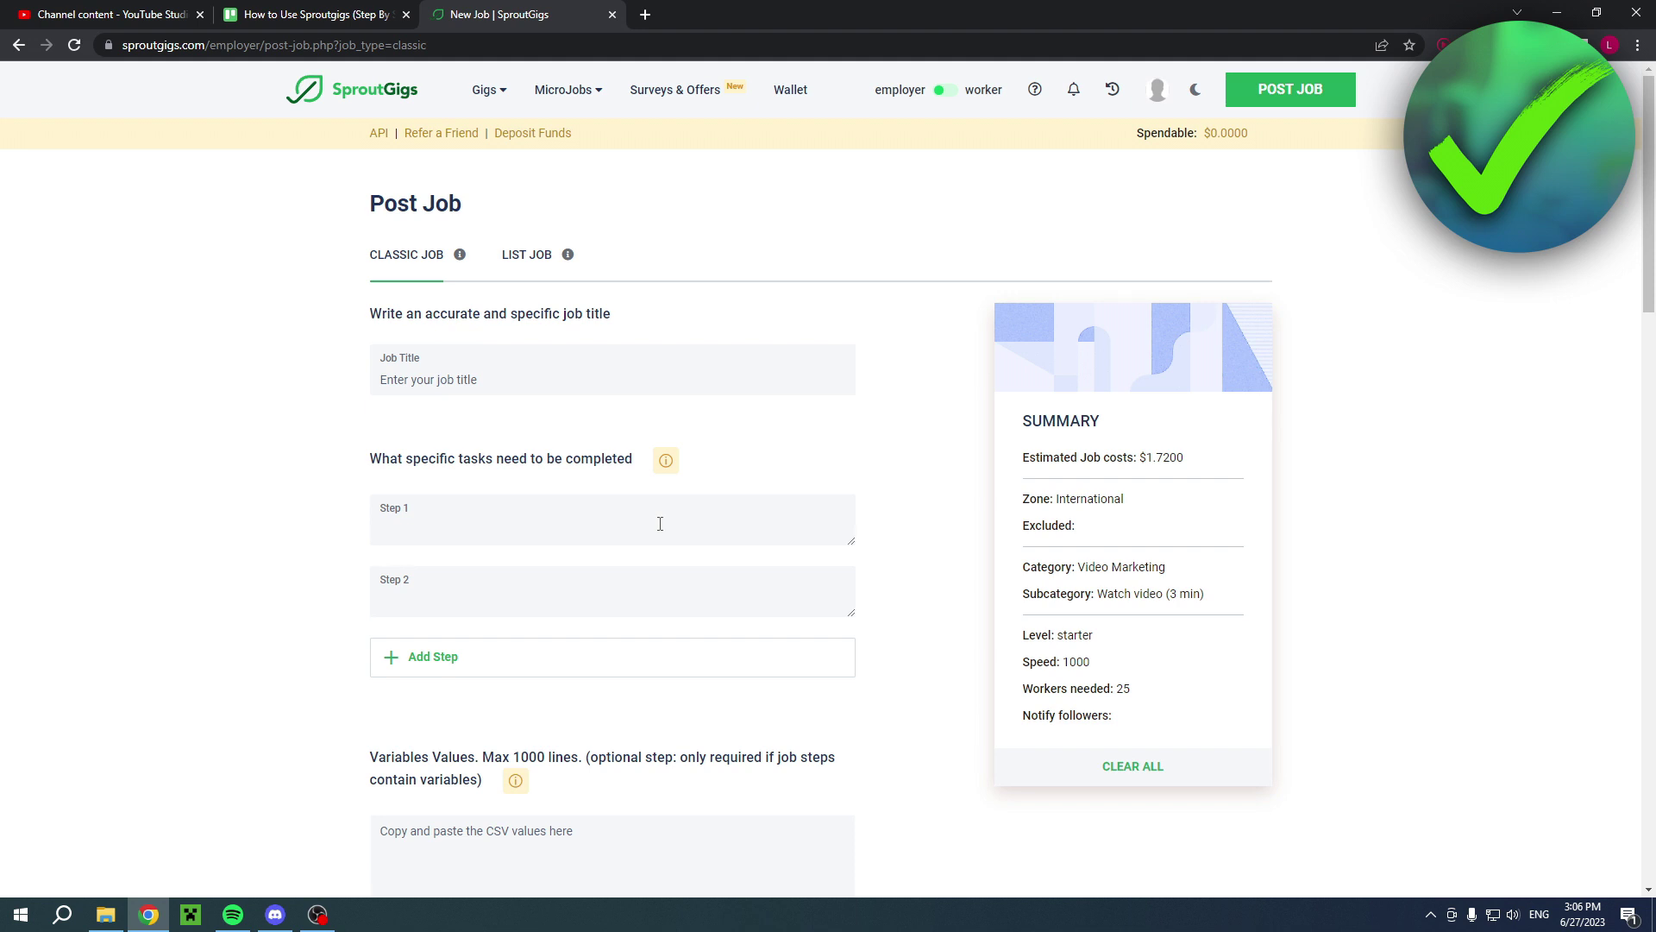
Scroll through the Post Job form's job title, task steps and required-proof sections
scroll(660, 524, "down", 7)
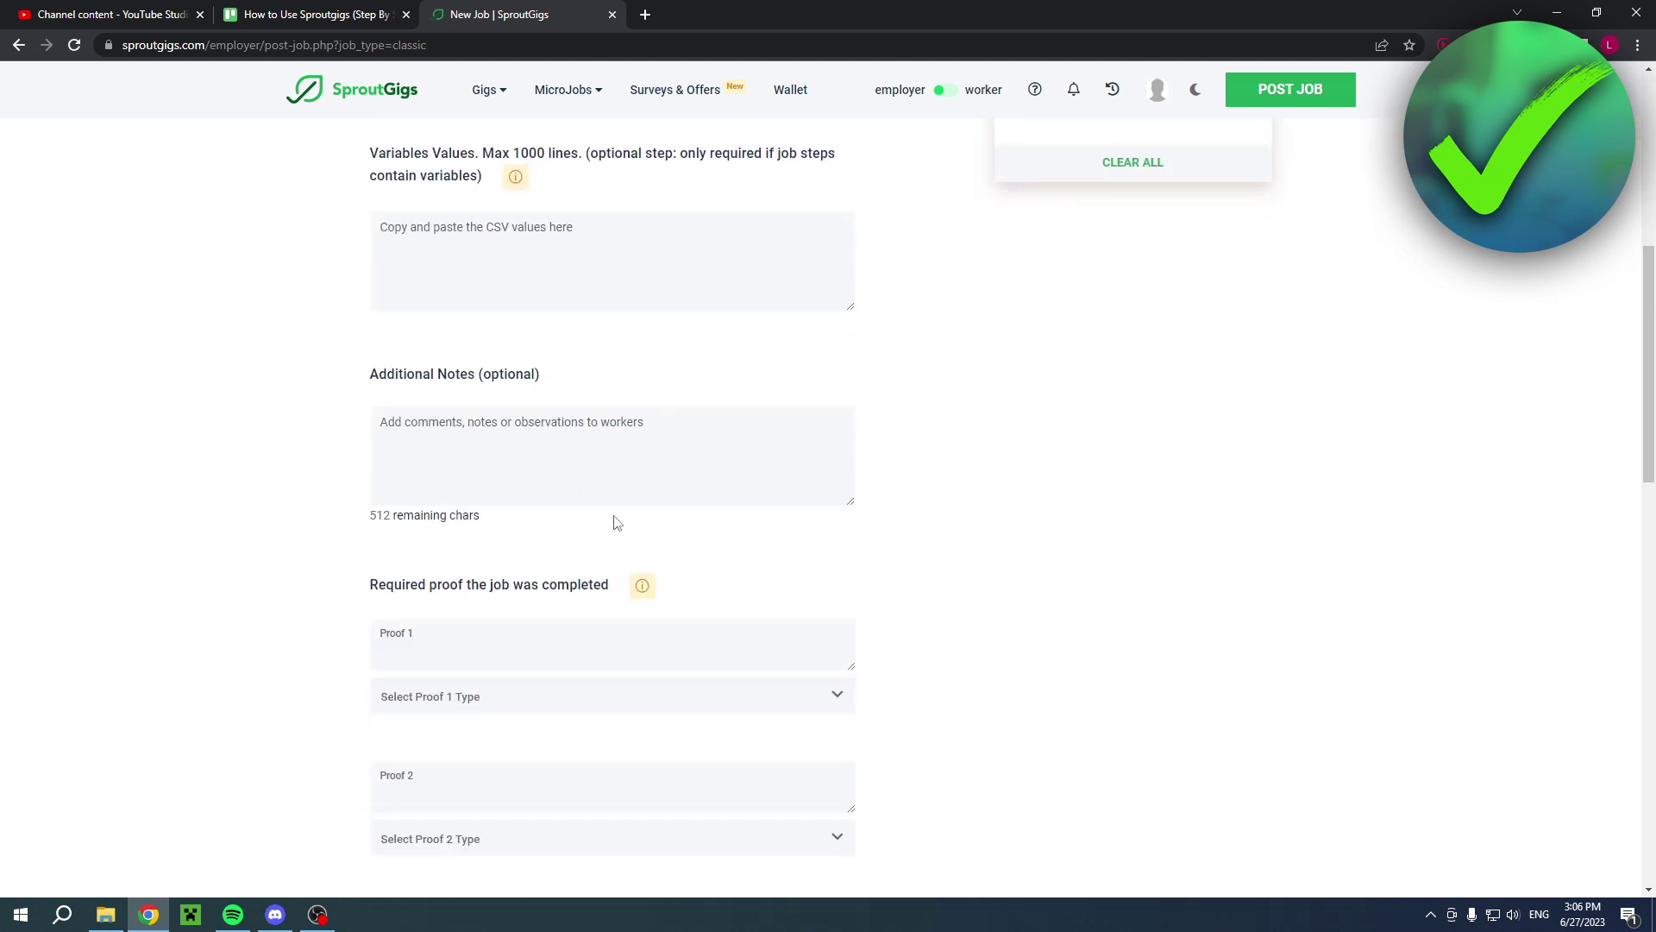
scroll(1011, 451, "down", 3)
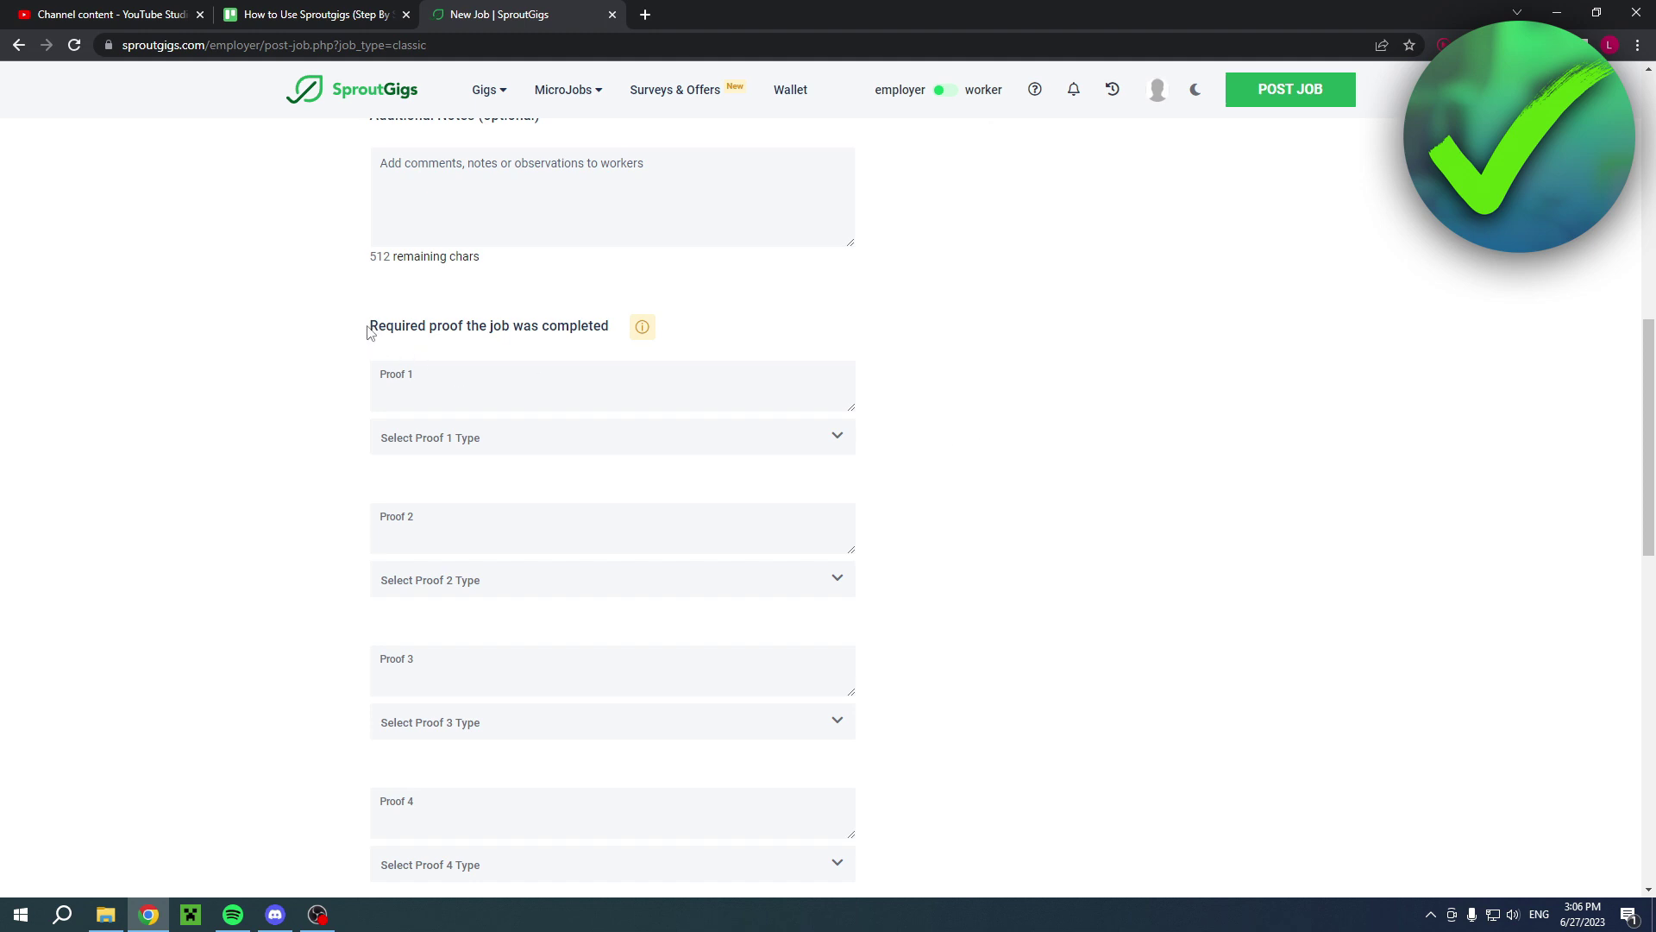
left_click_drag(370, 327, 620, 291)
left_click(619, 291)
scroll(1260, 411, "down", 8)
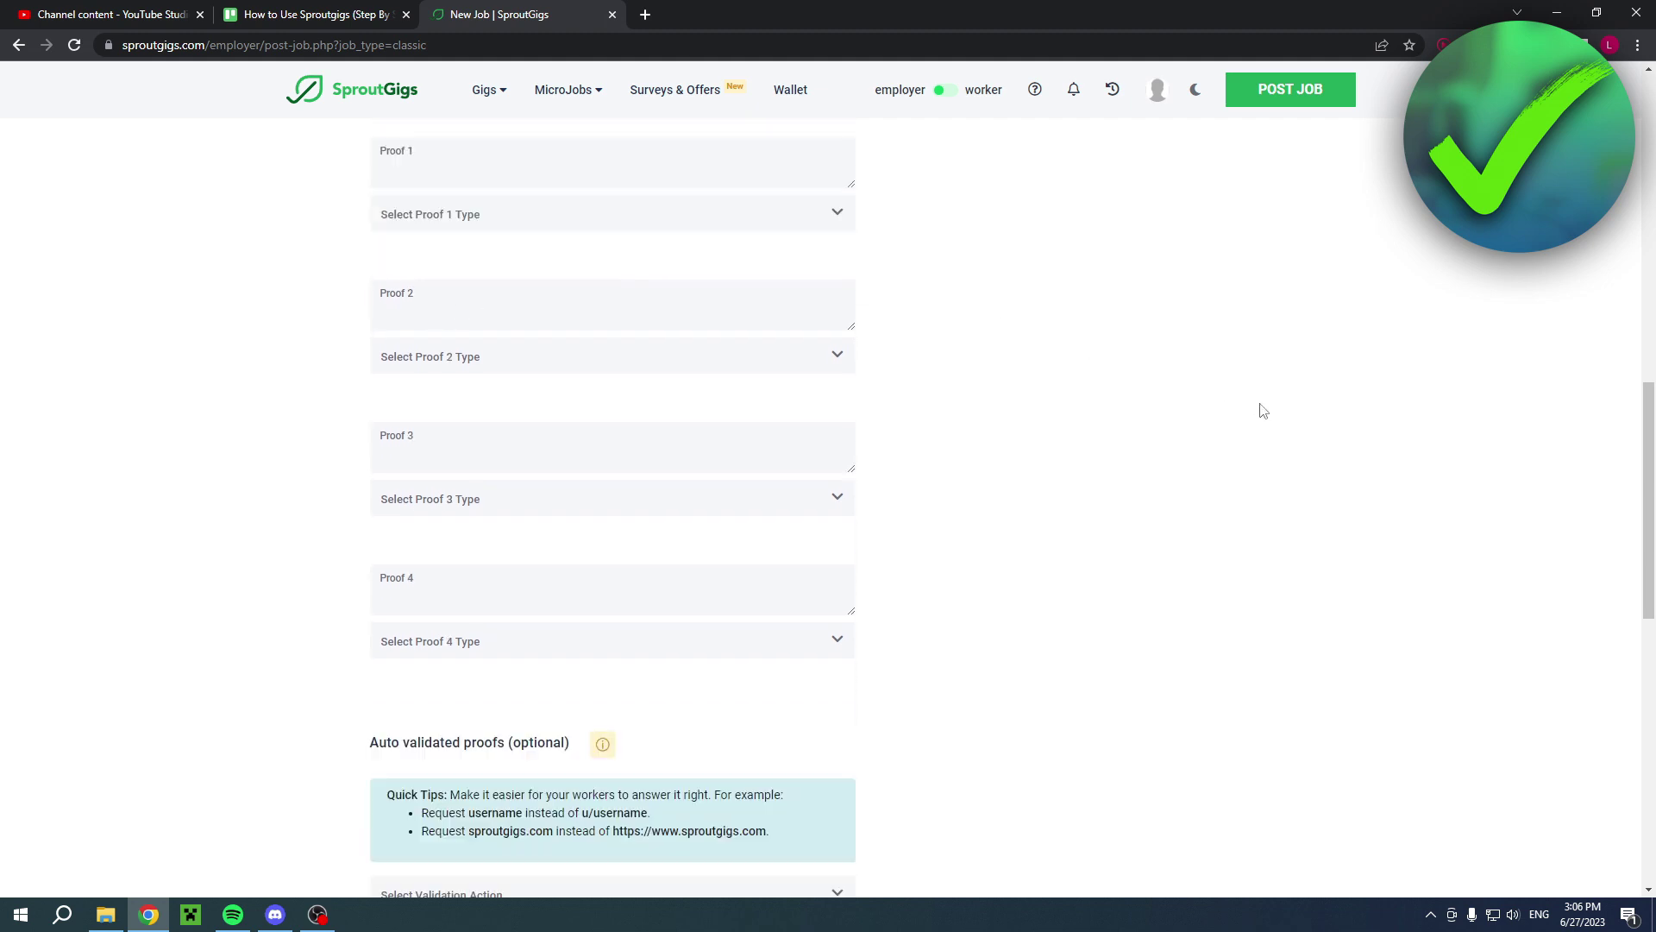
scroll(1073, 663, "up", 15)
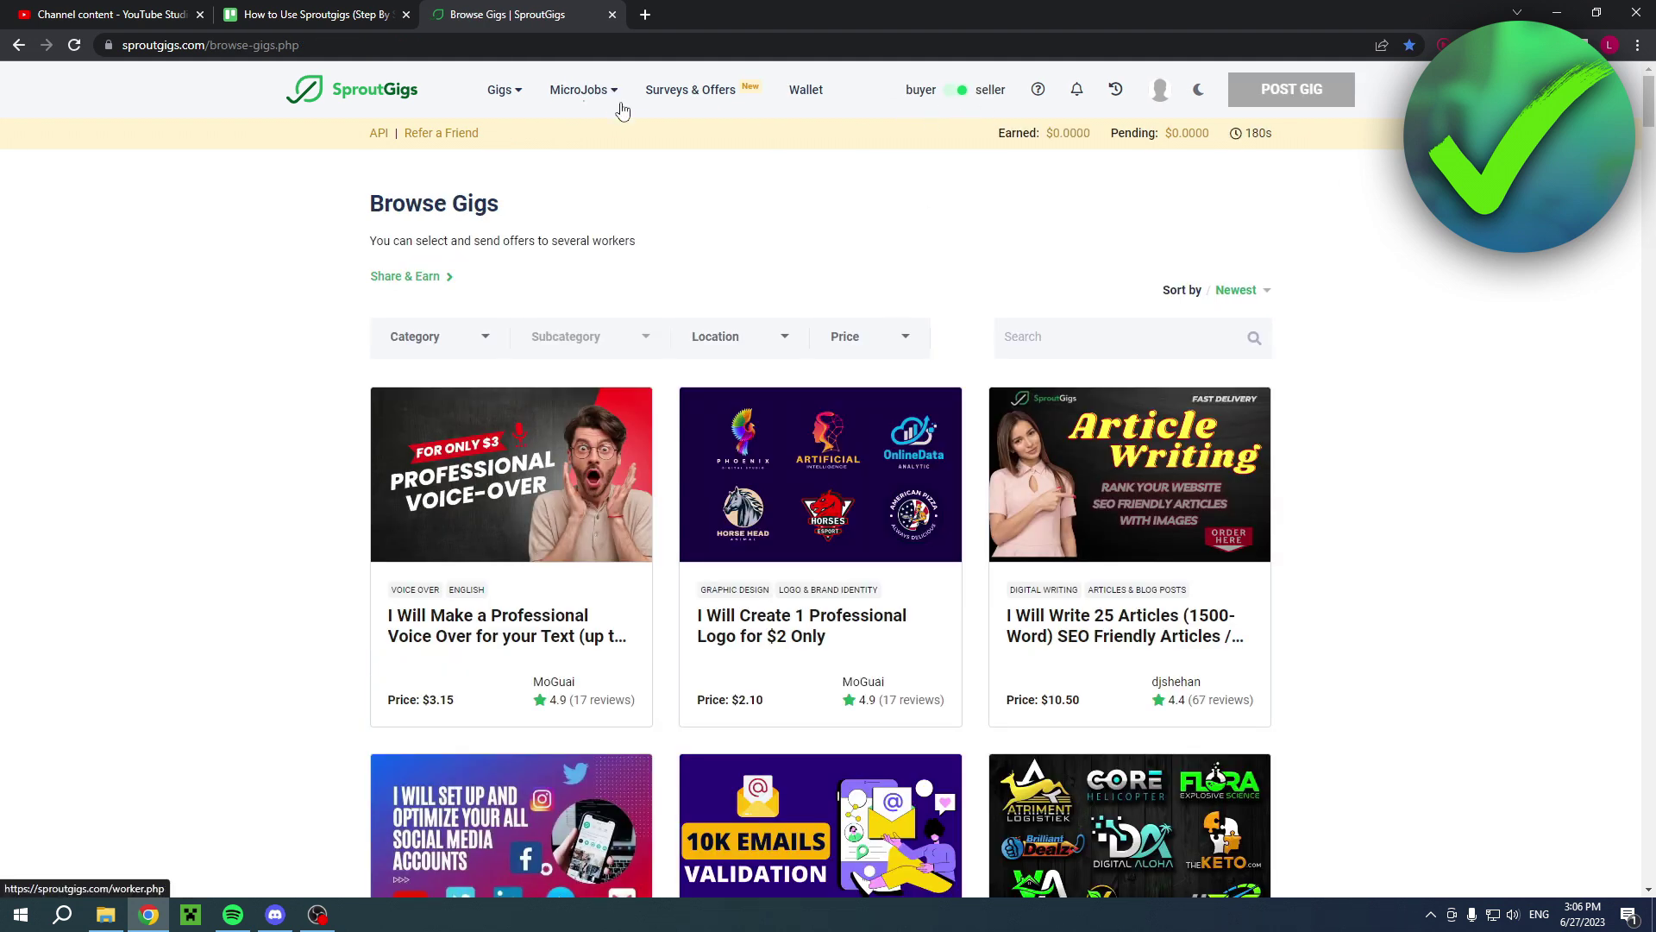
Open MicroJobs > Find Jobs, scroll the list, and open Hot Task: Subscribe To My Youtube Channel
mouse_move(611, 101)
left_click(635, 158)
scroll(1249, 370, "down", 4)
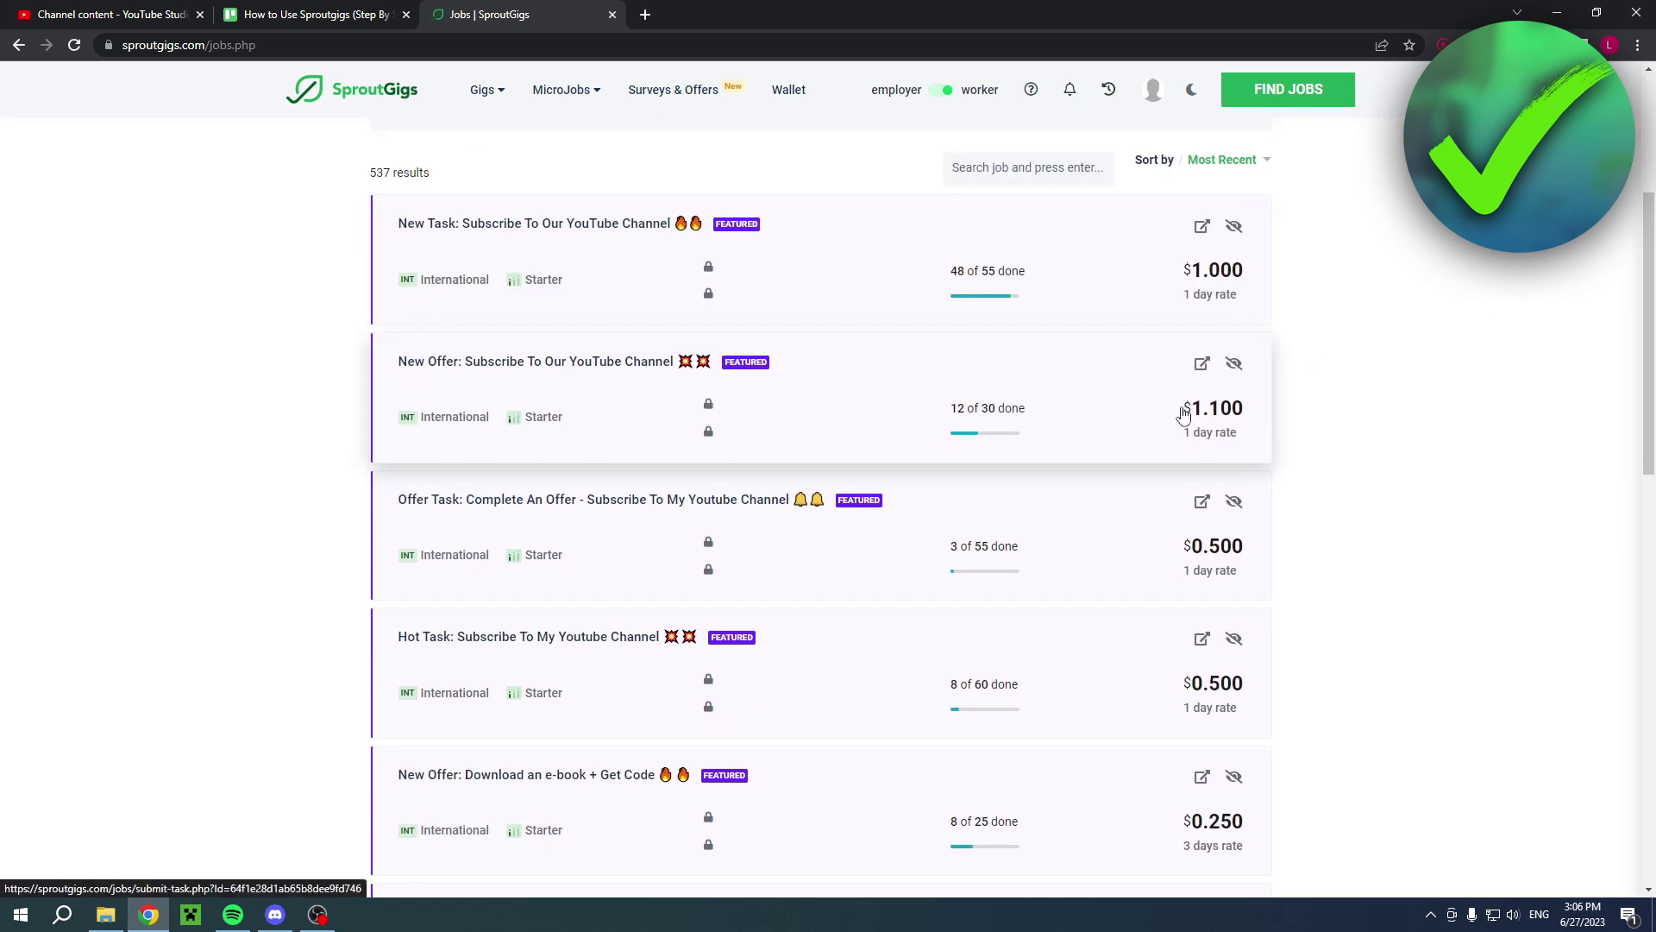
scroll(1184, 413, "down", 3)
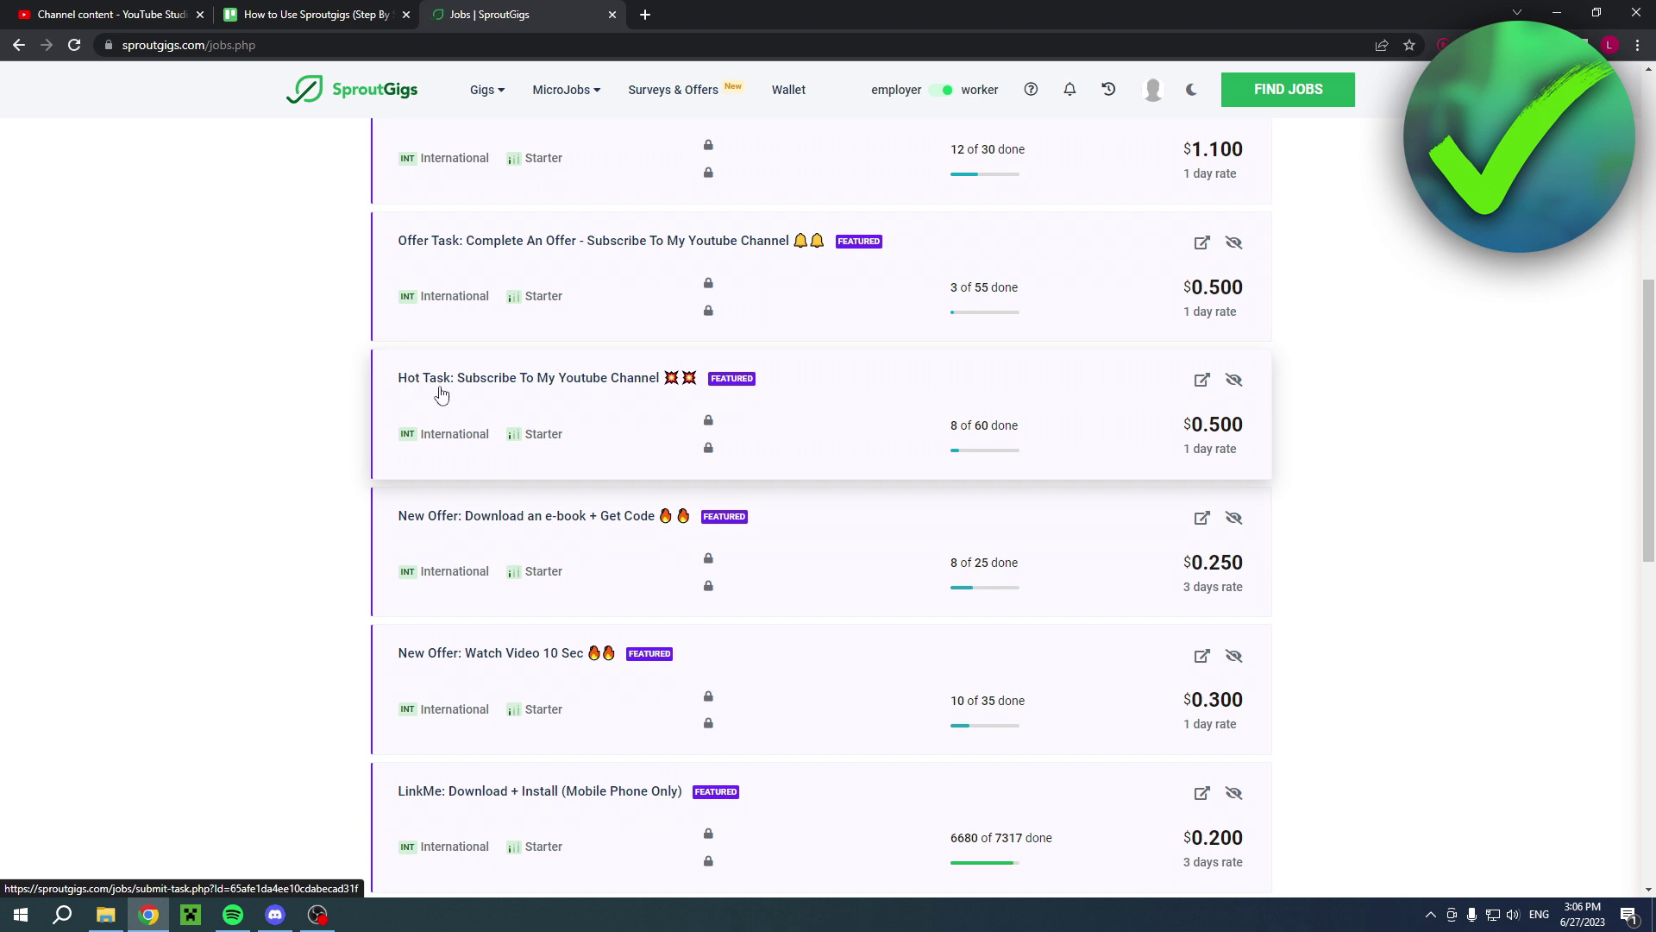
left_click(859, 416)
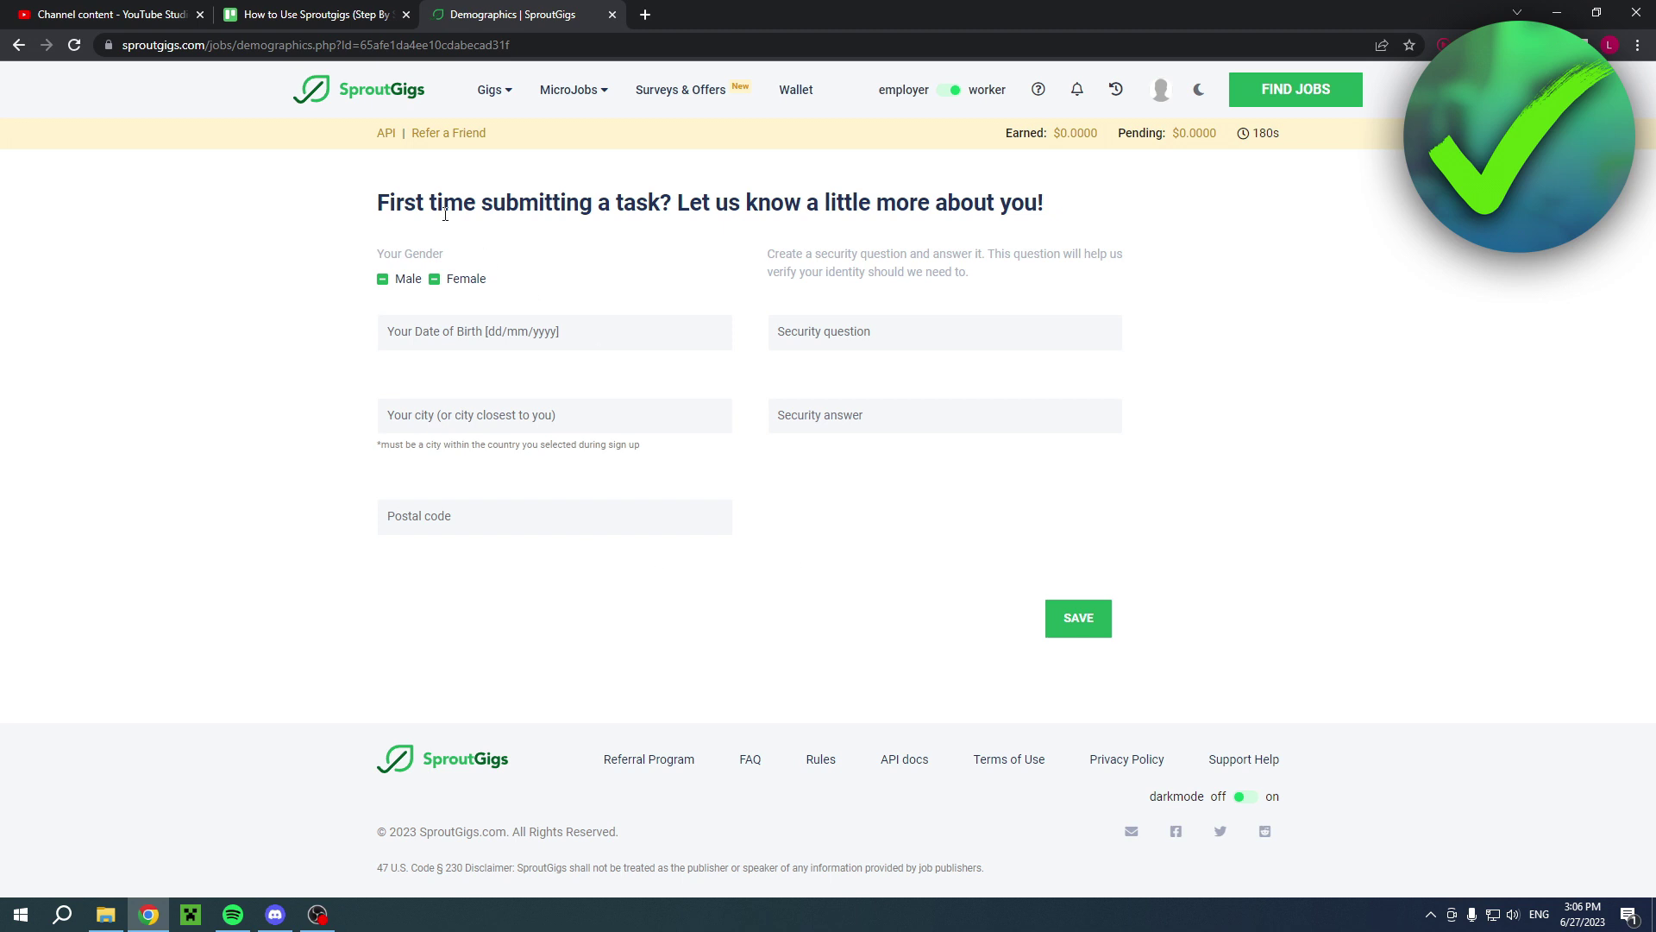
Leave the first-time submission form, read the Hot Task job instructions, and go to Surveys & Offers
left_click_drag(386, 210, 1105, 206)
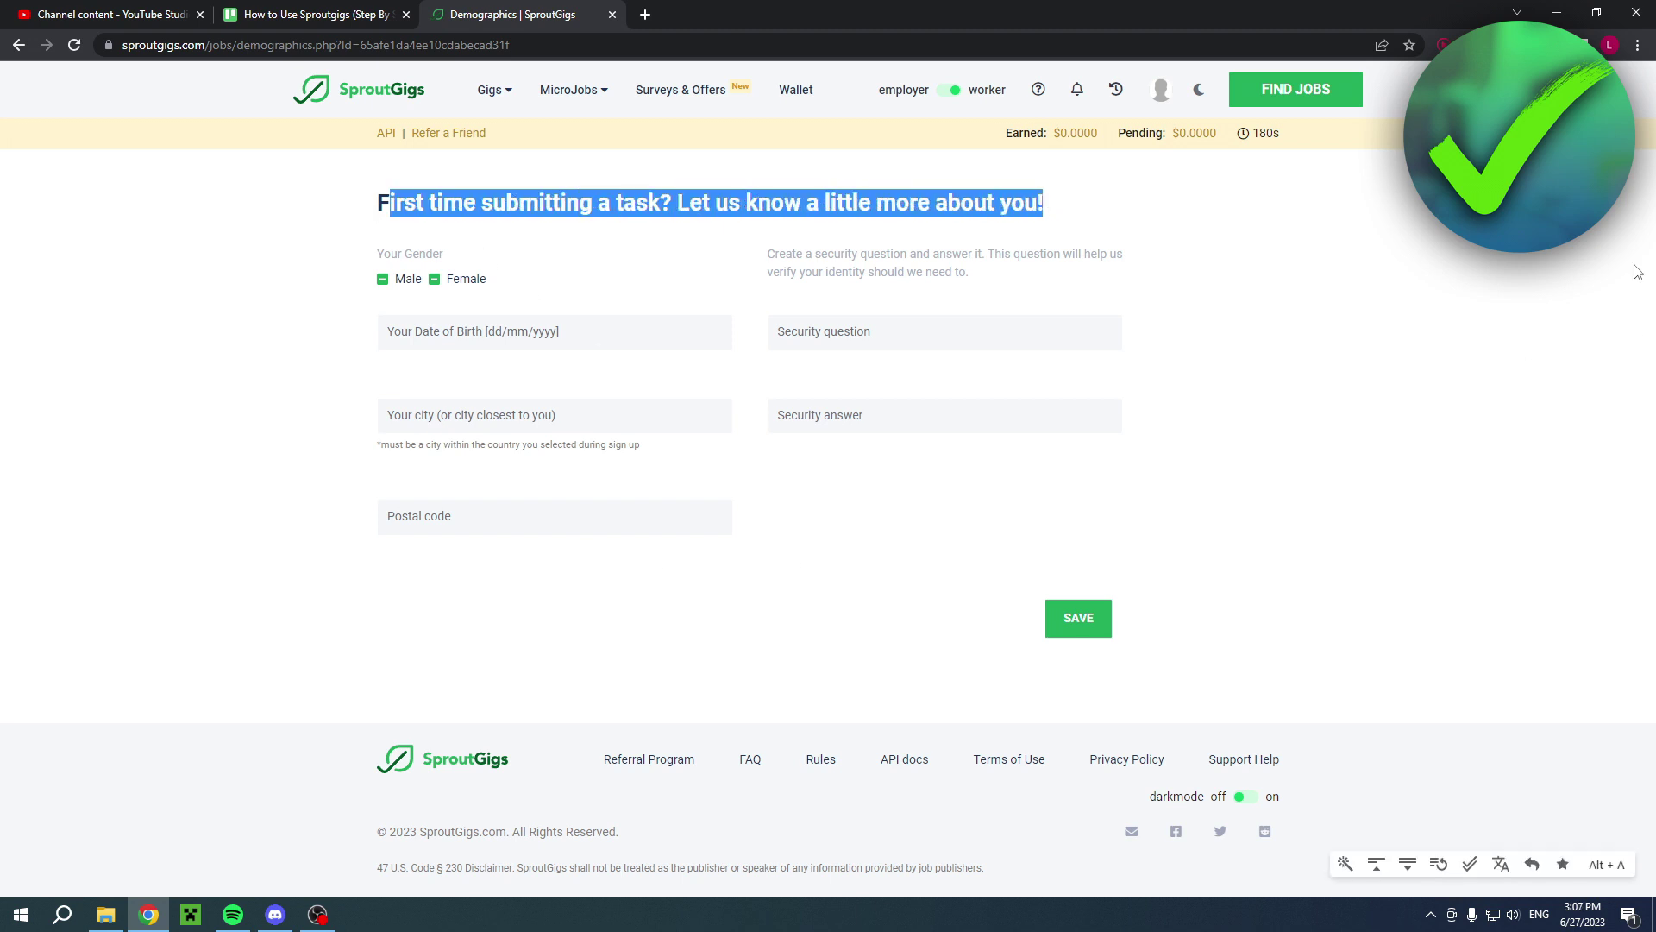
left_click(685, 253)
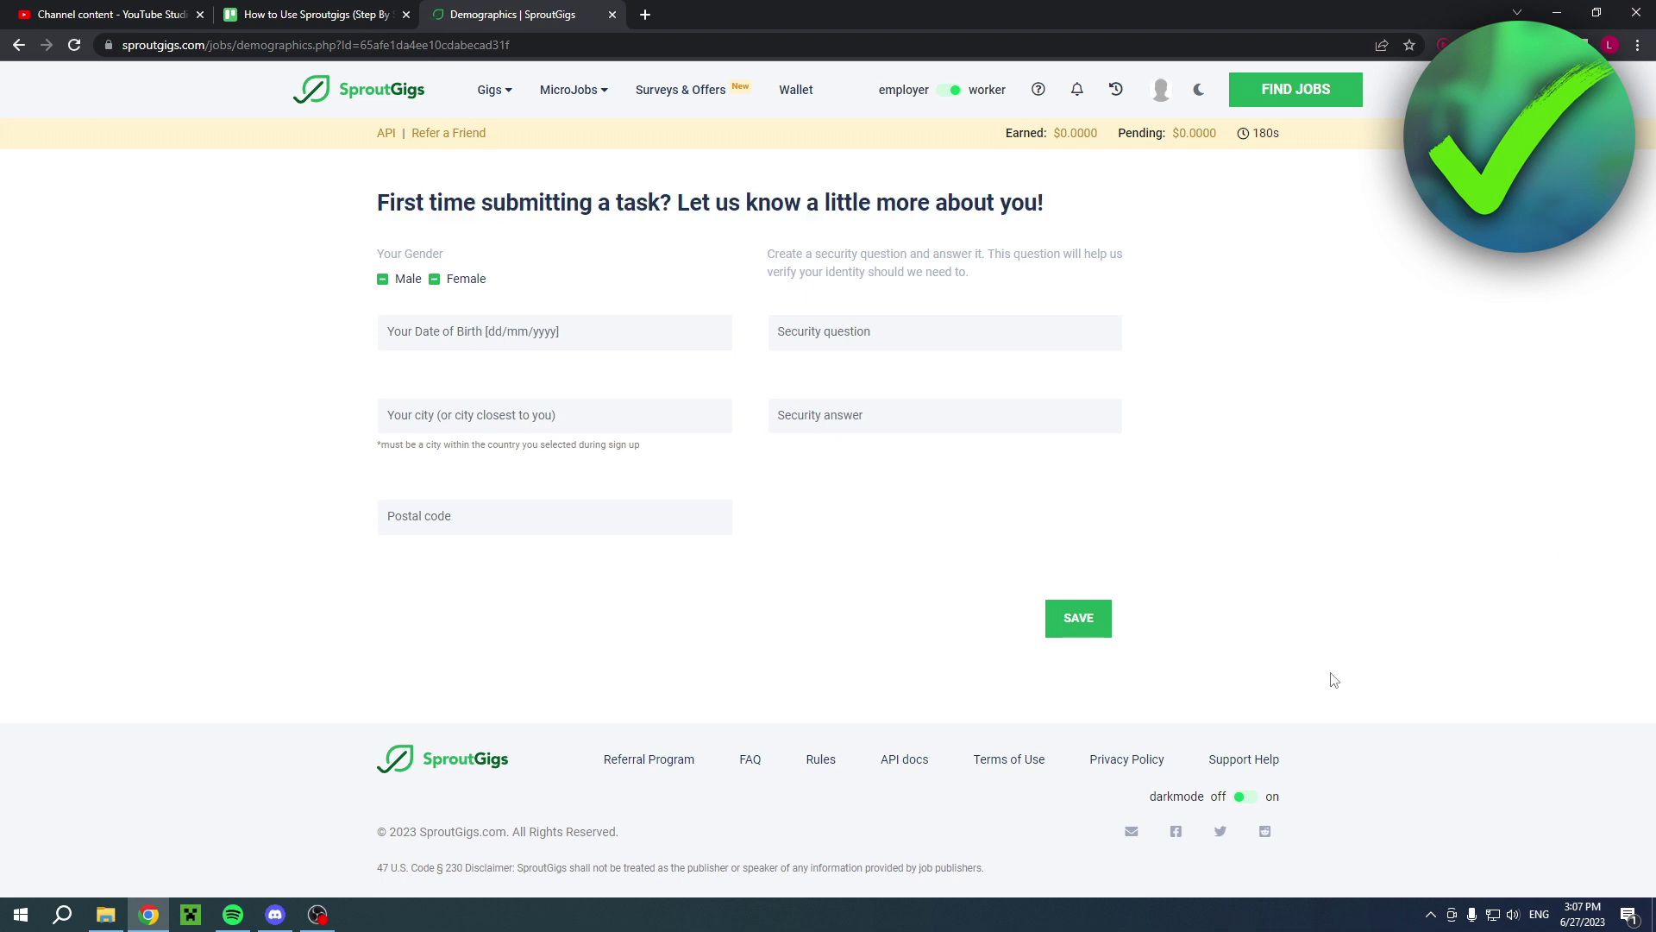
left_click(1079, 617)
scroll(1047, 625, "down", 4)
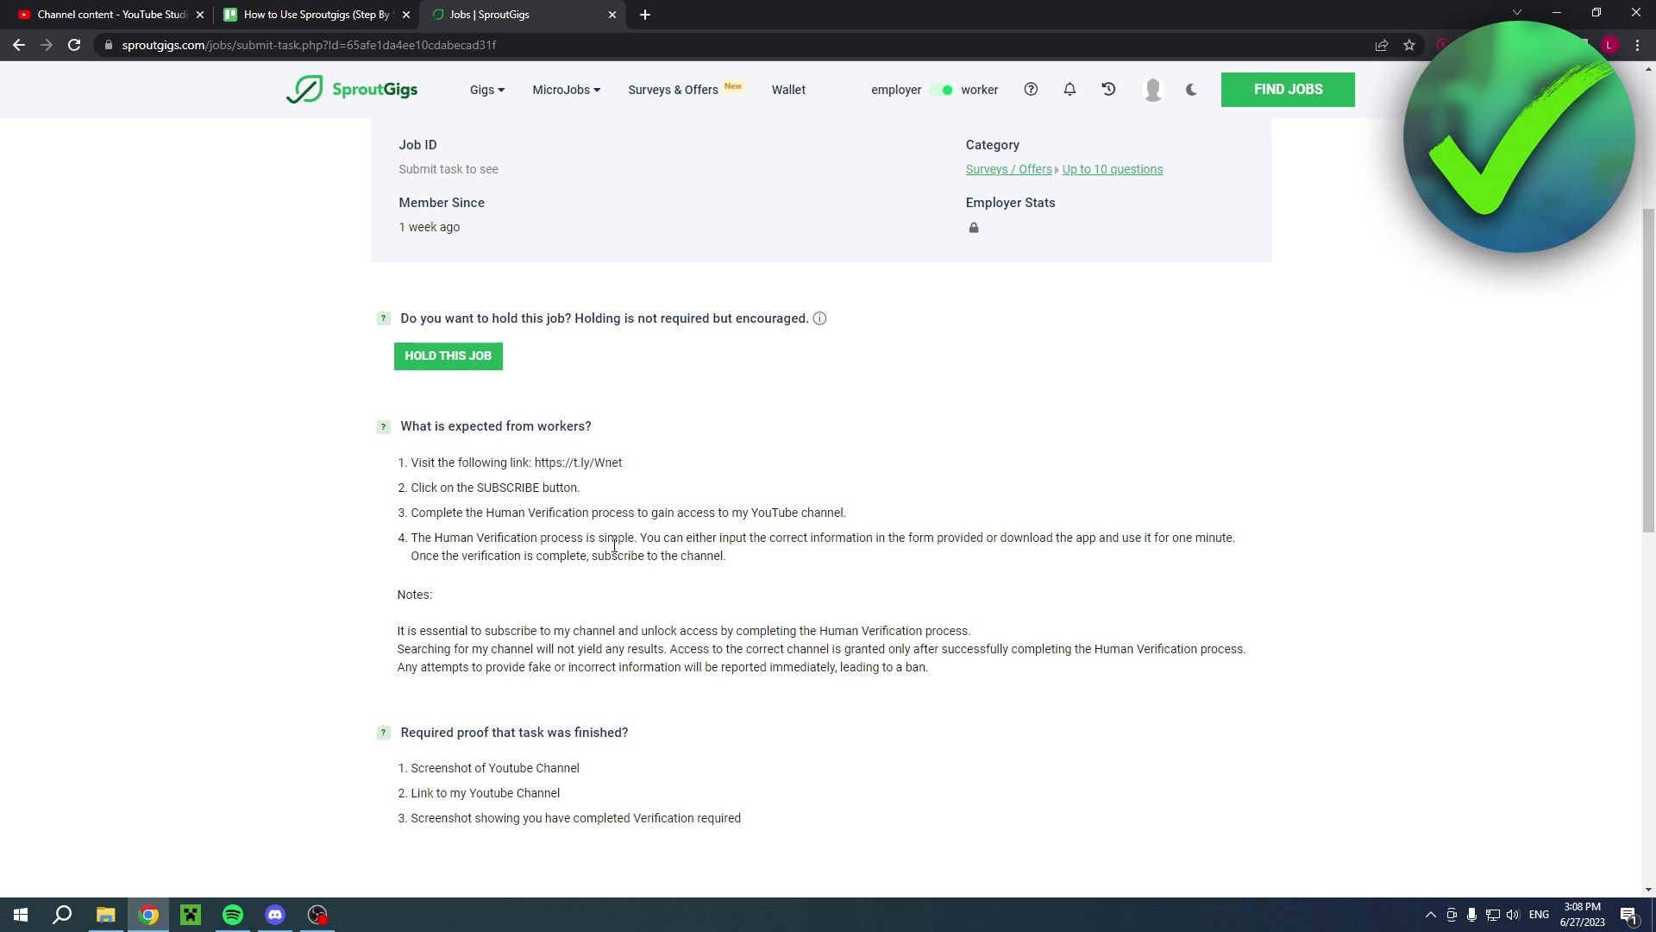
scroll(402, 507, "up", 2)
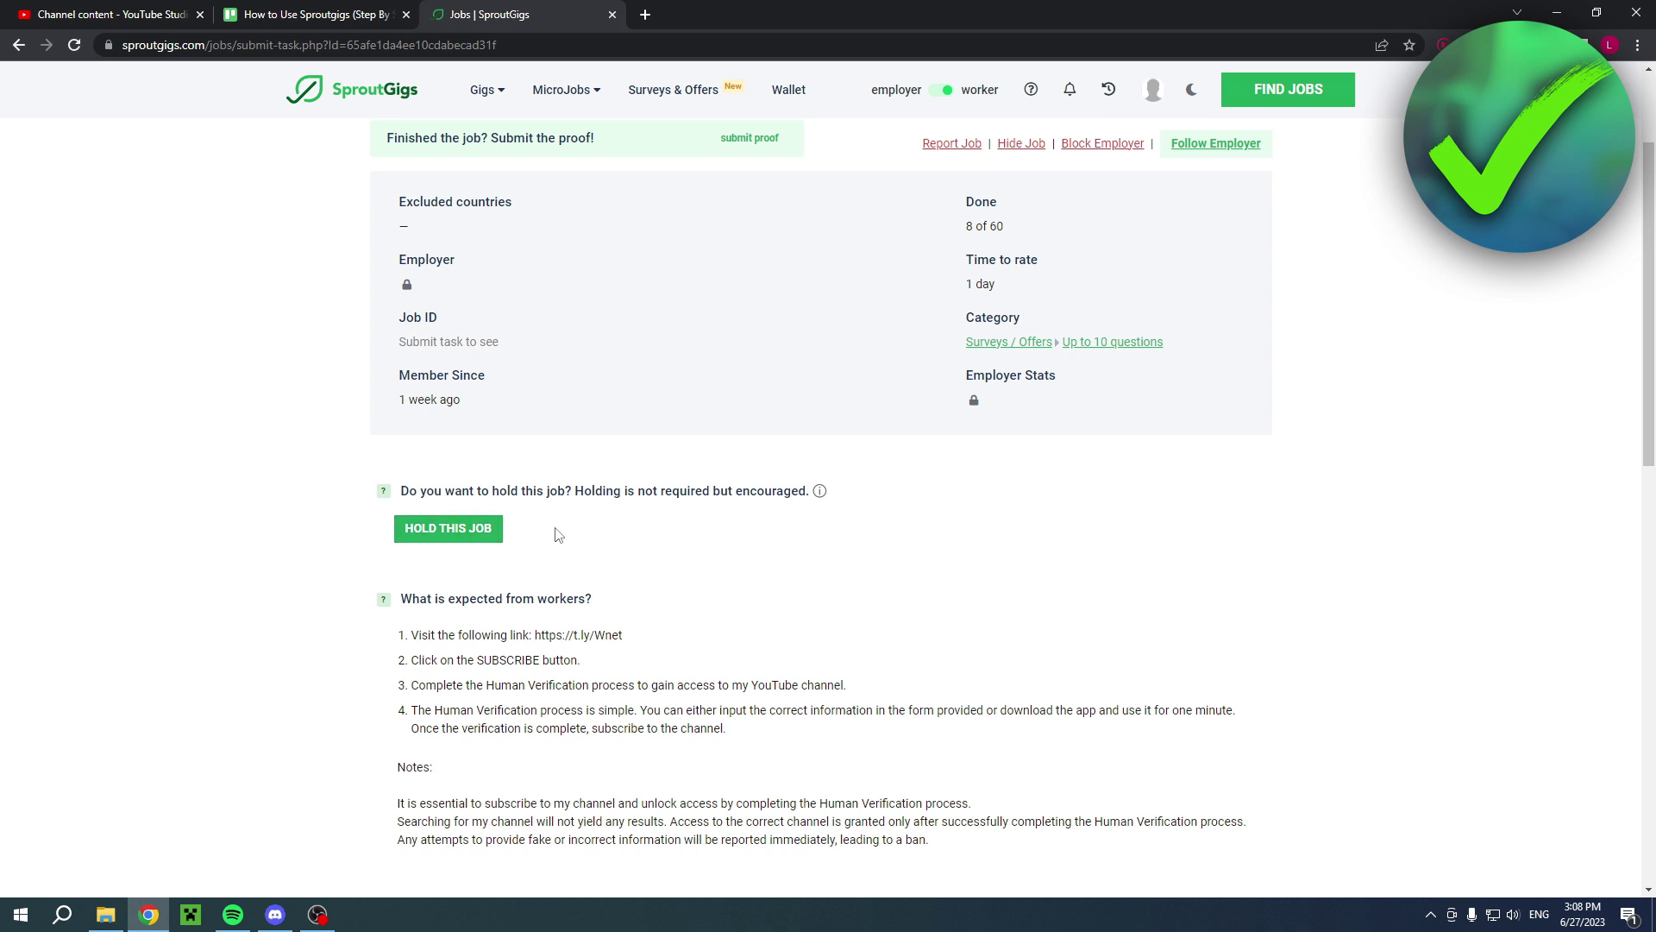
scroll(685, 552, "up", 2)
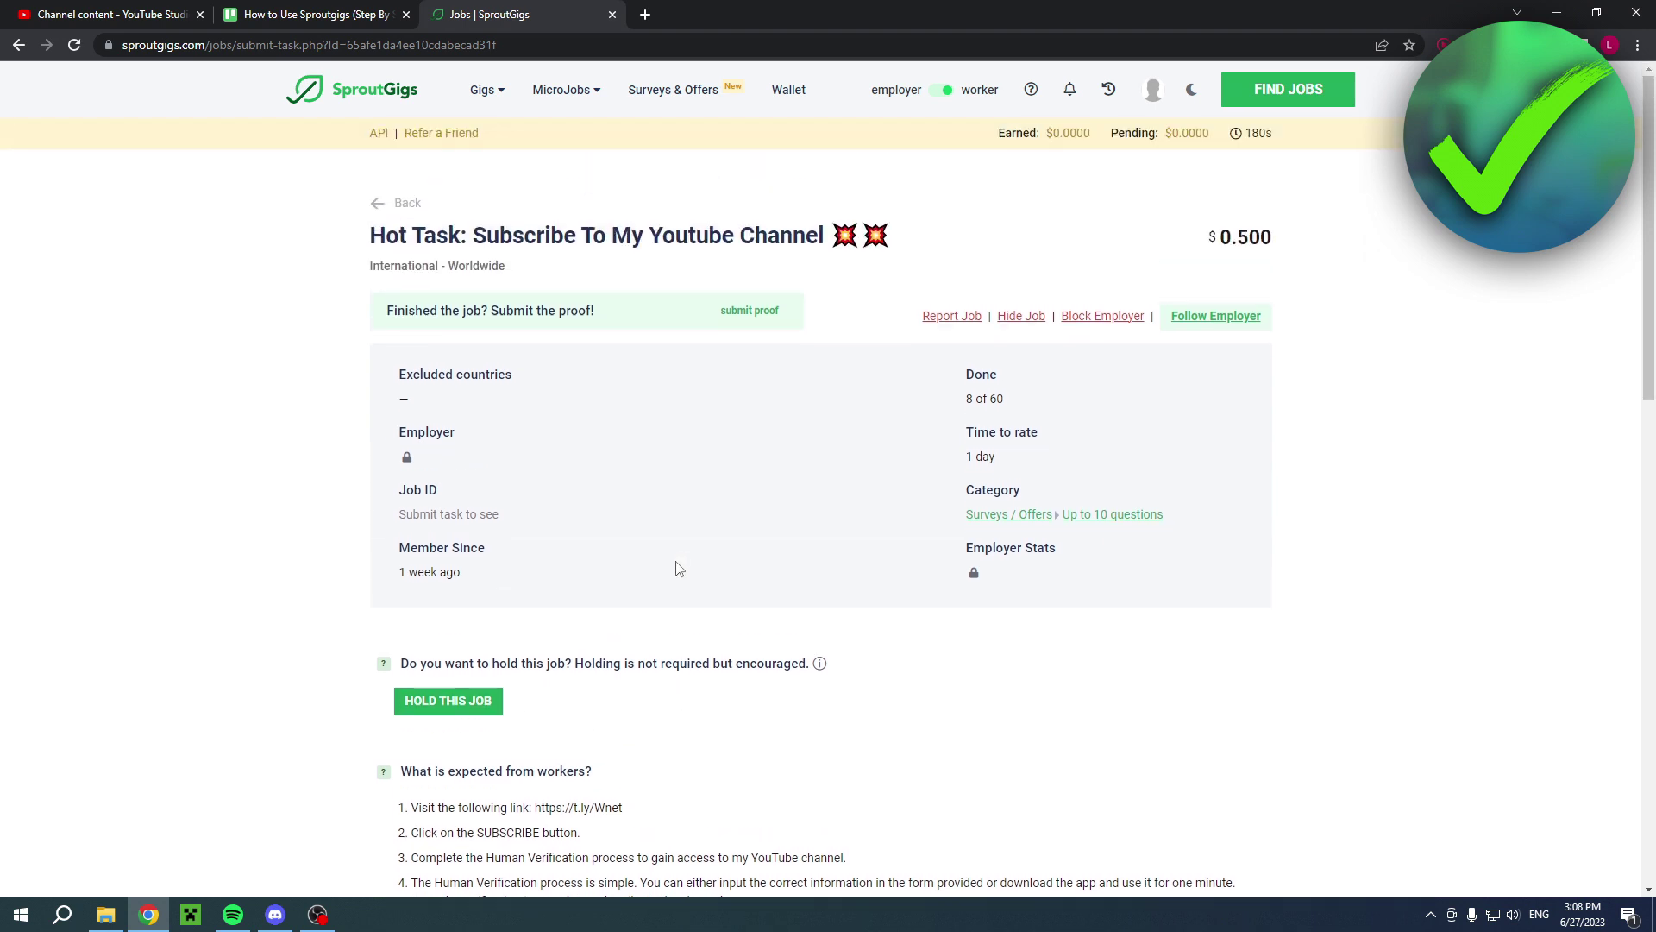
scroll(679, 569, "down", 4)
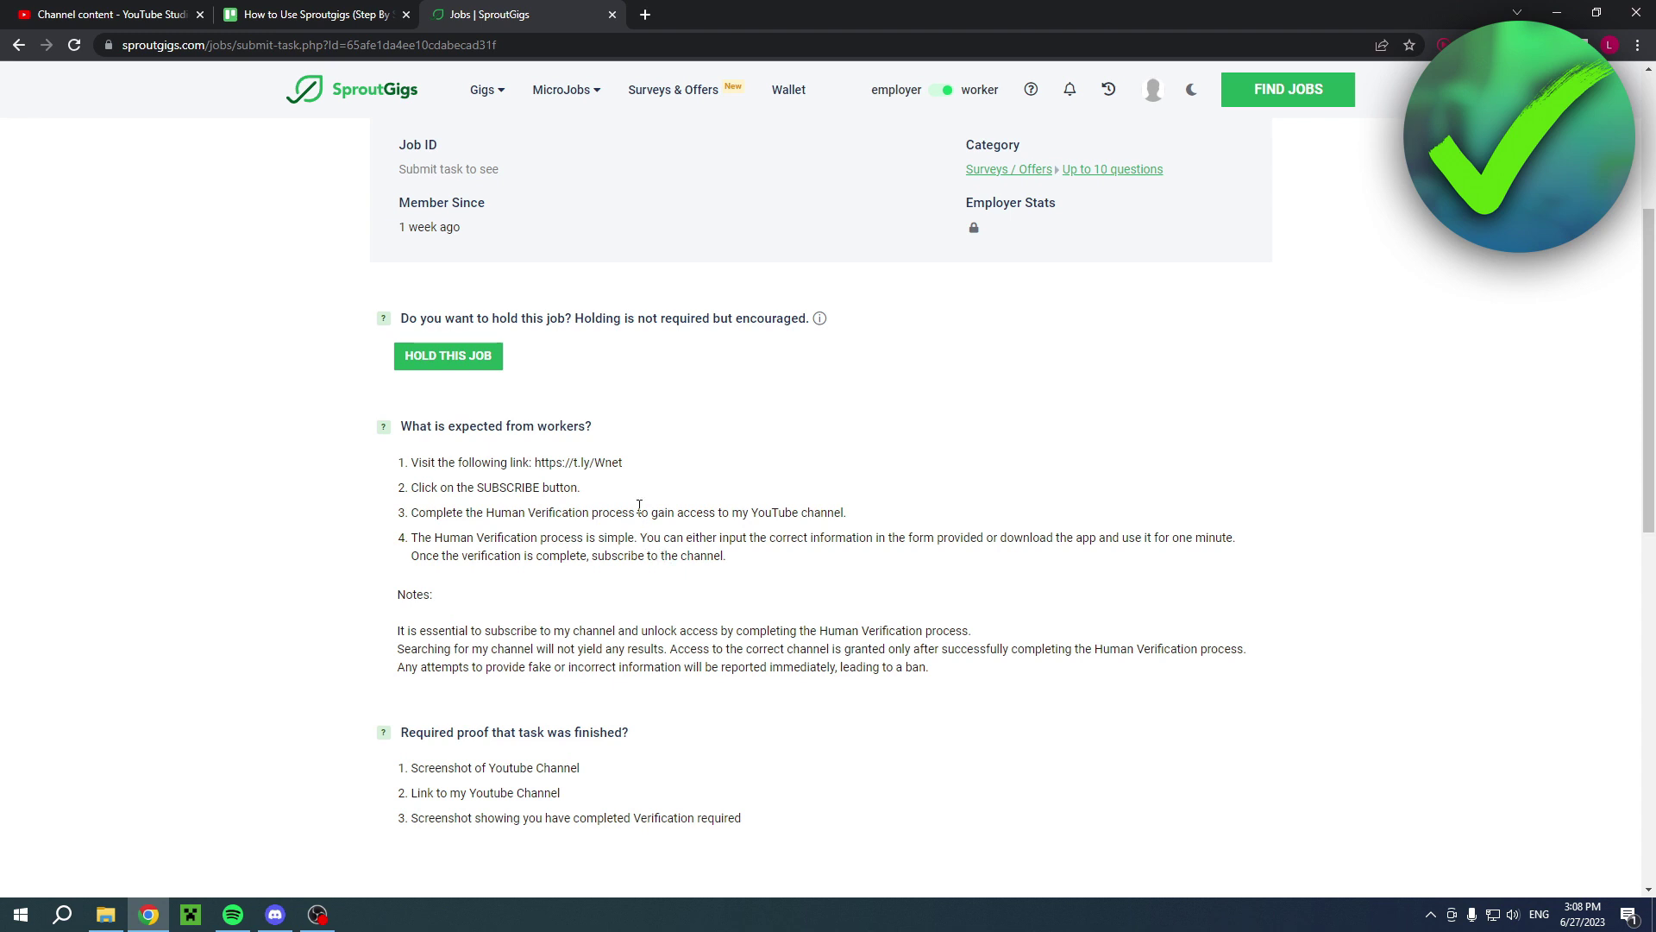
scroll(639, 505, "up", 1)
left_click(680, 96)
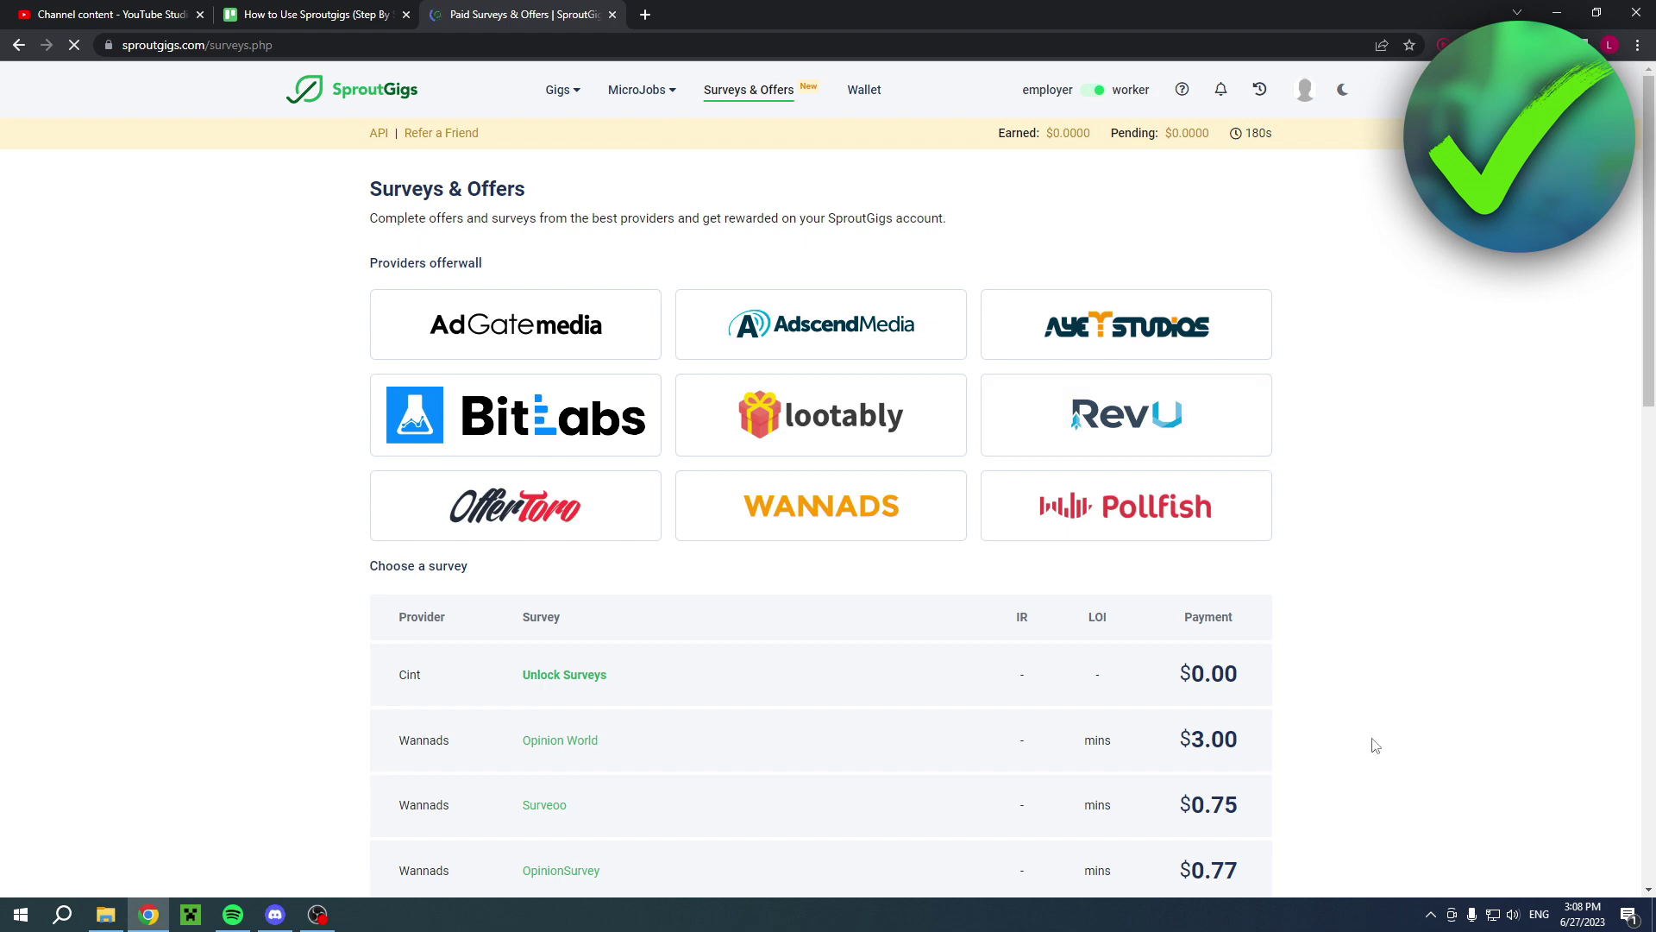
Browse the Surveys & Offers list, then go to the worker Wallet showing $0.0000 earned
scroll(1257, 566, "down", 2)
scroll(1239, 676, "down", 5)
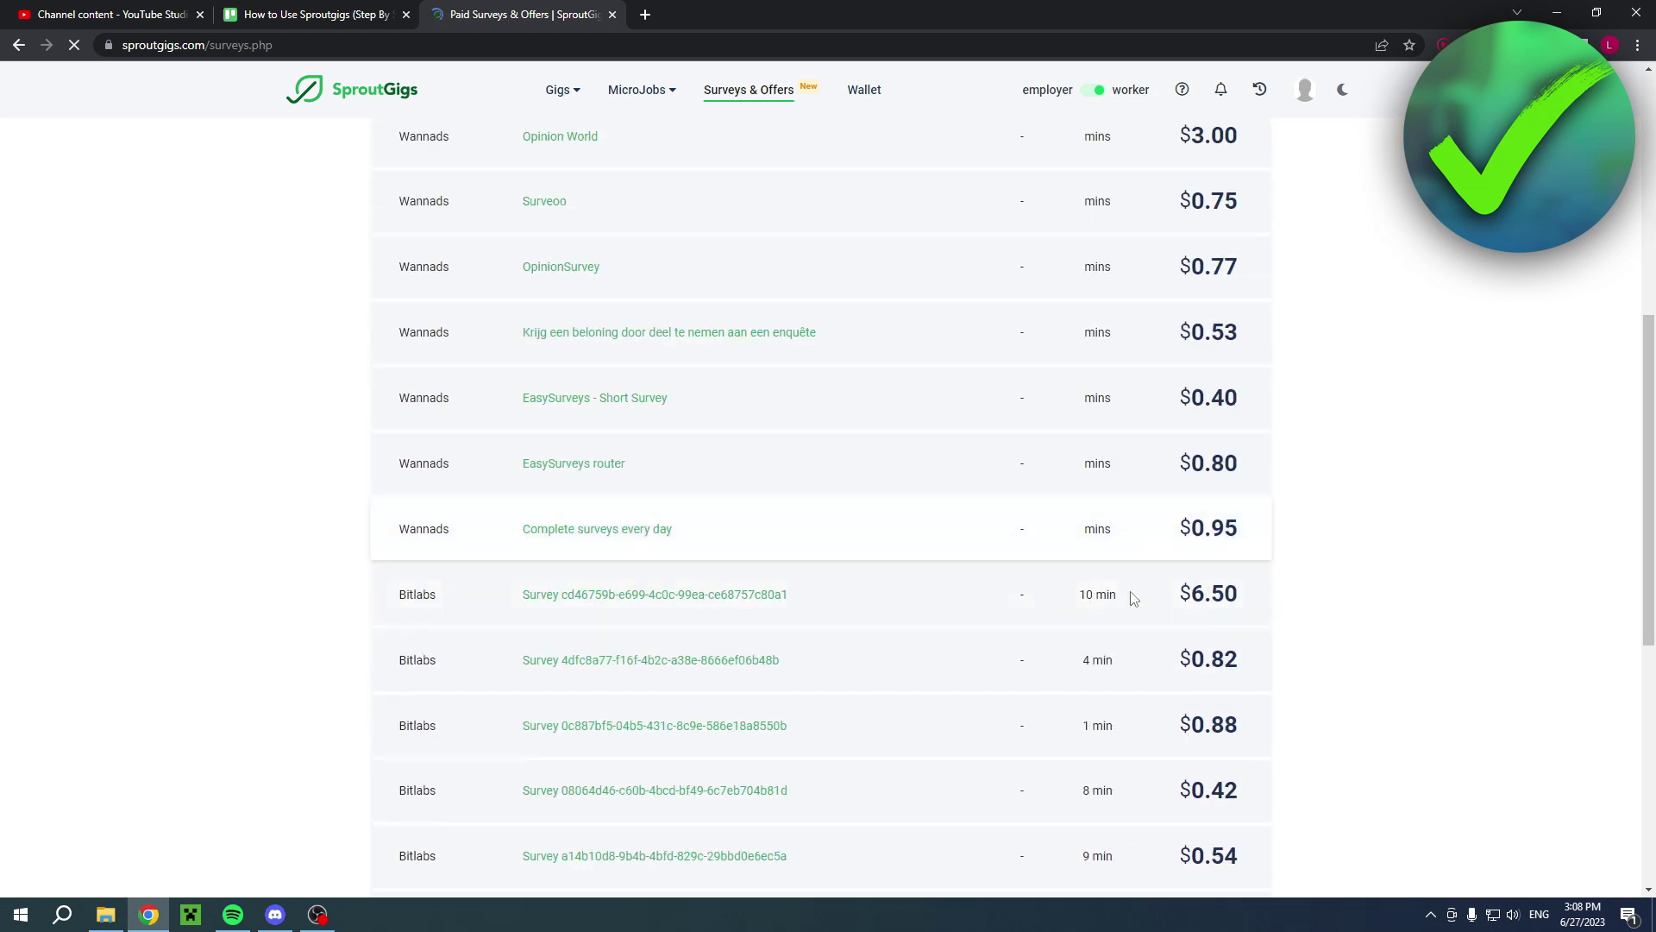
scroll(1134, 598, "down", 5)
scroll(1320, 630, "up", 12)
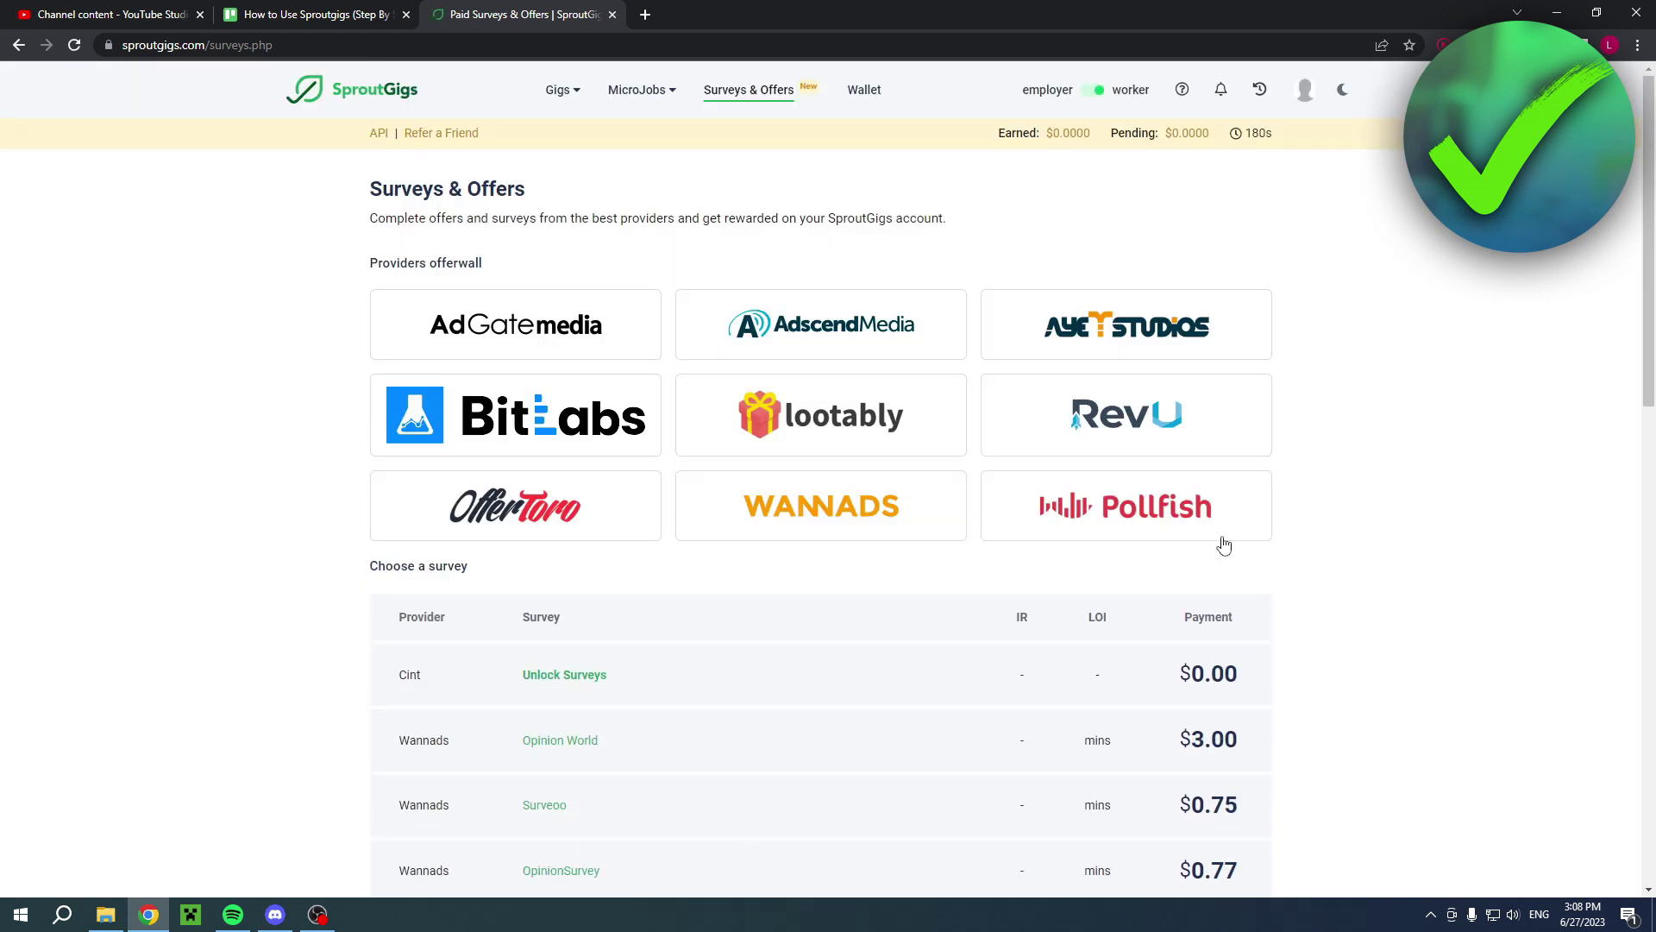
left_click(866, 92)
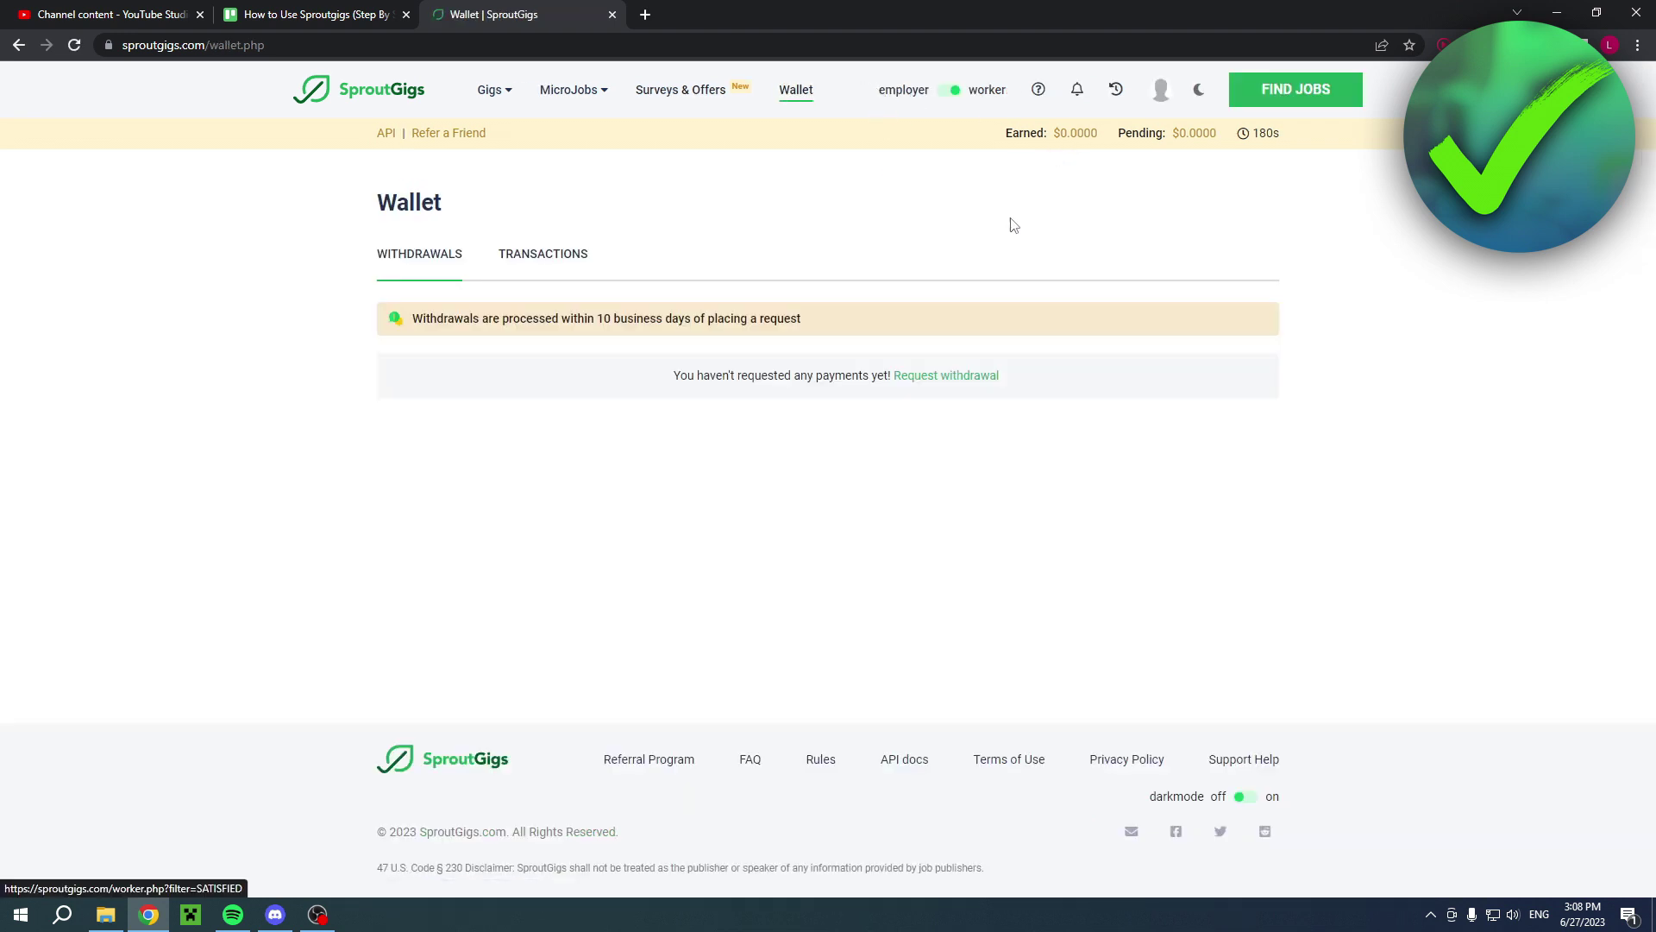
Check the worker wallet's Transactions and Withdrawals, then switch the profile to employer
left_click(512, 266)
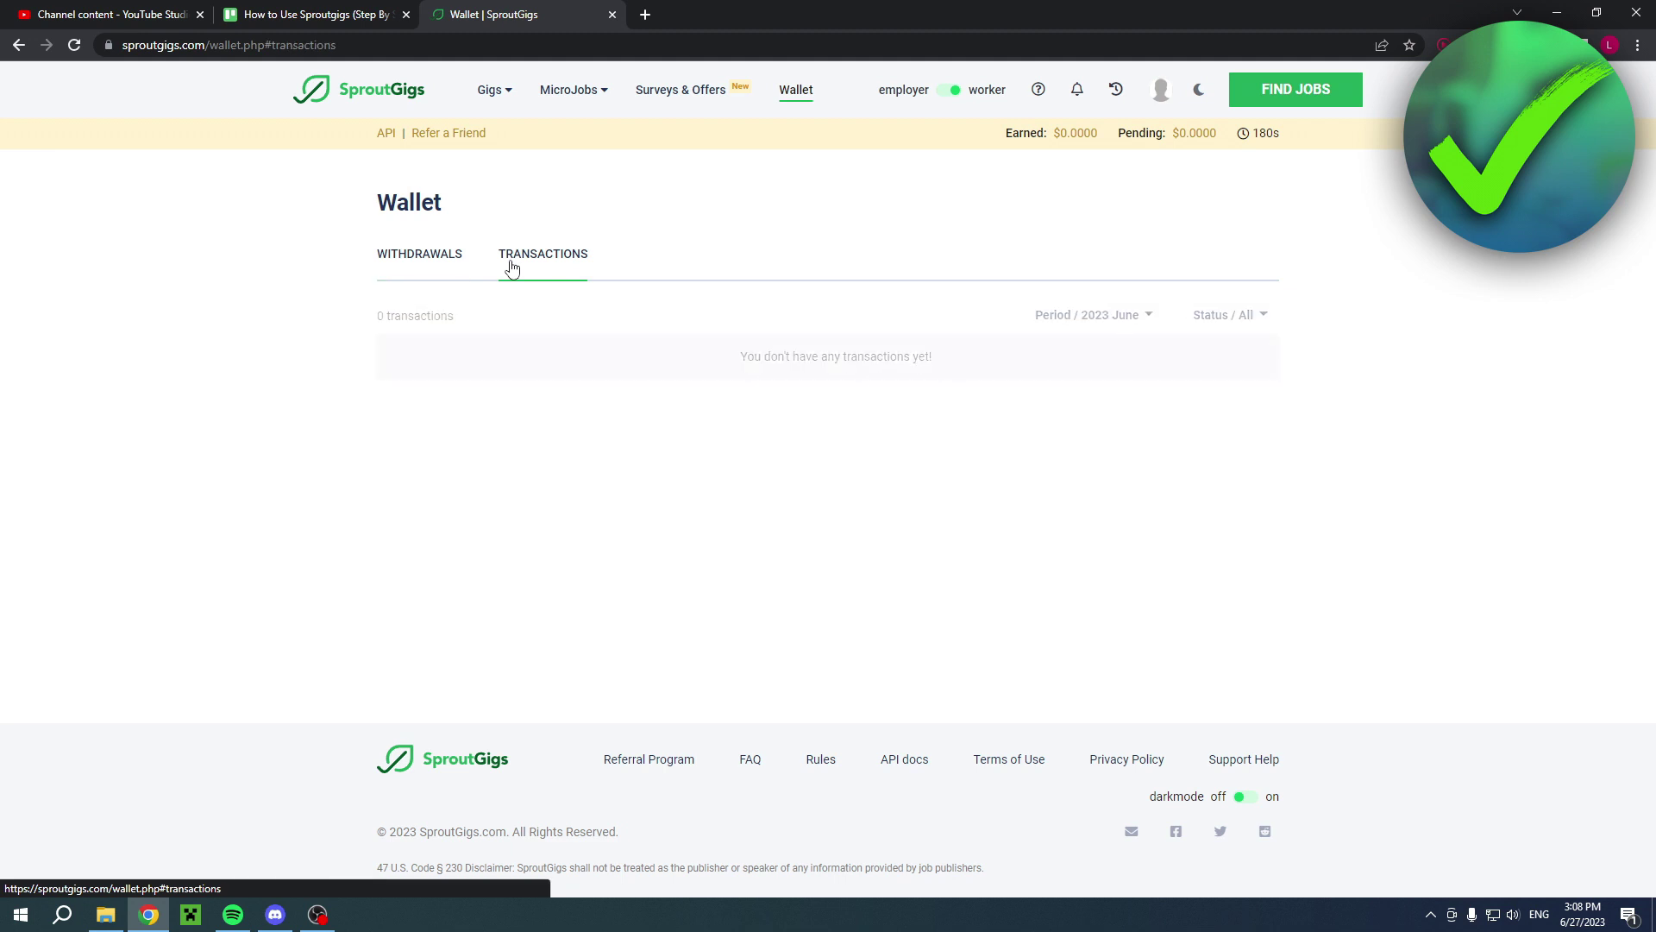
left_click(415, 268)
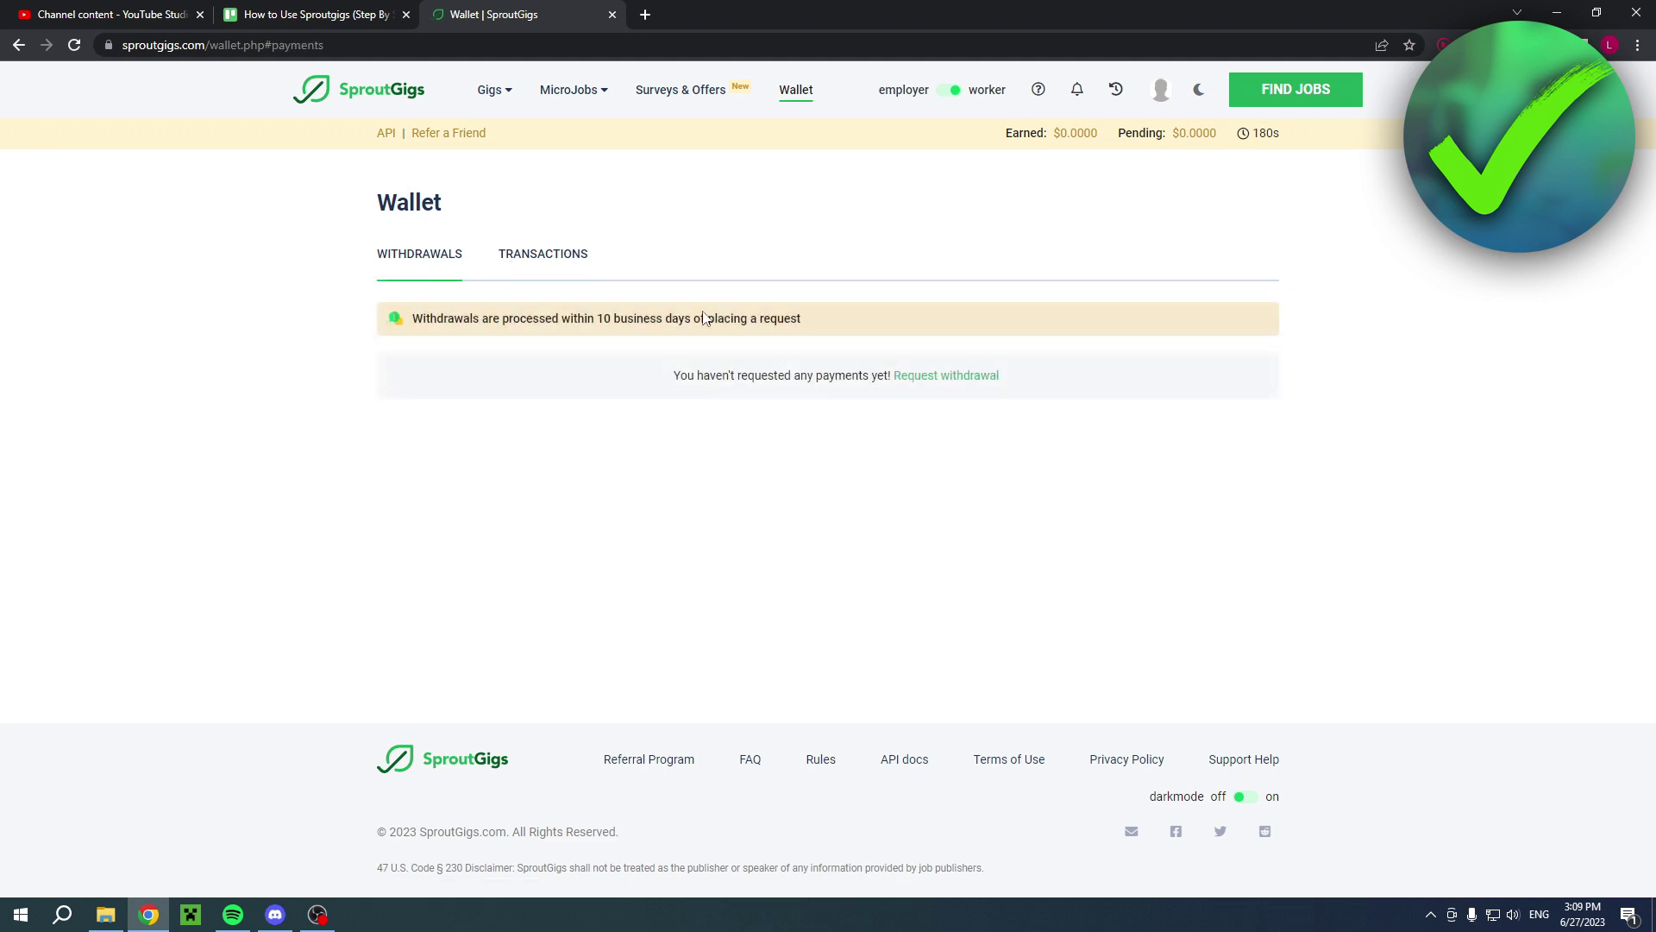
left_click(949, 90)
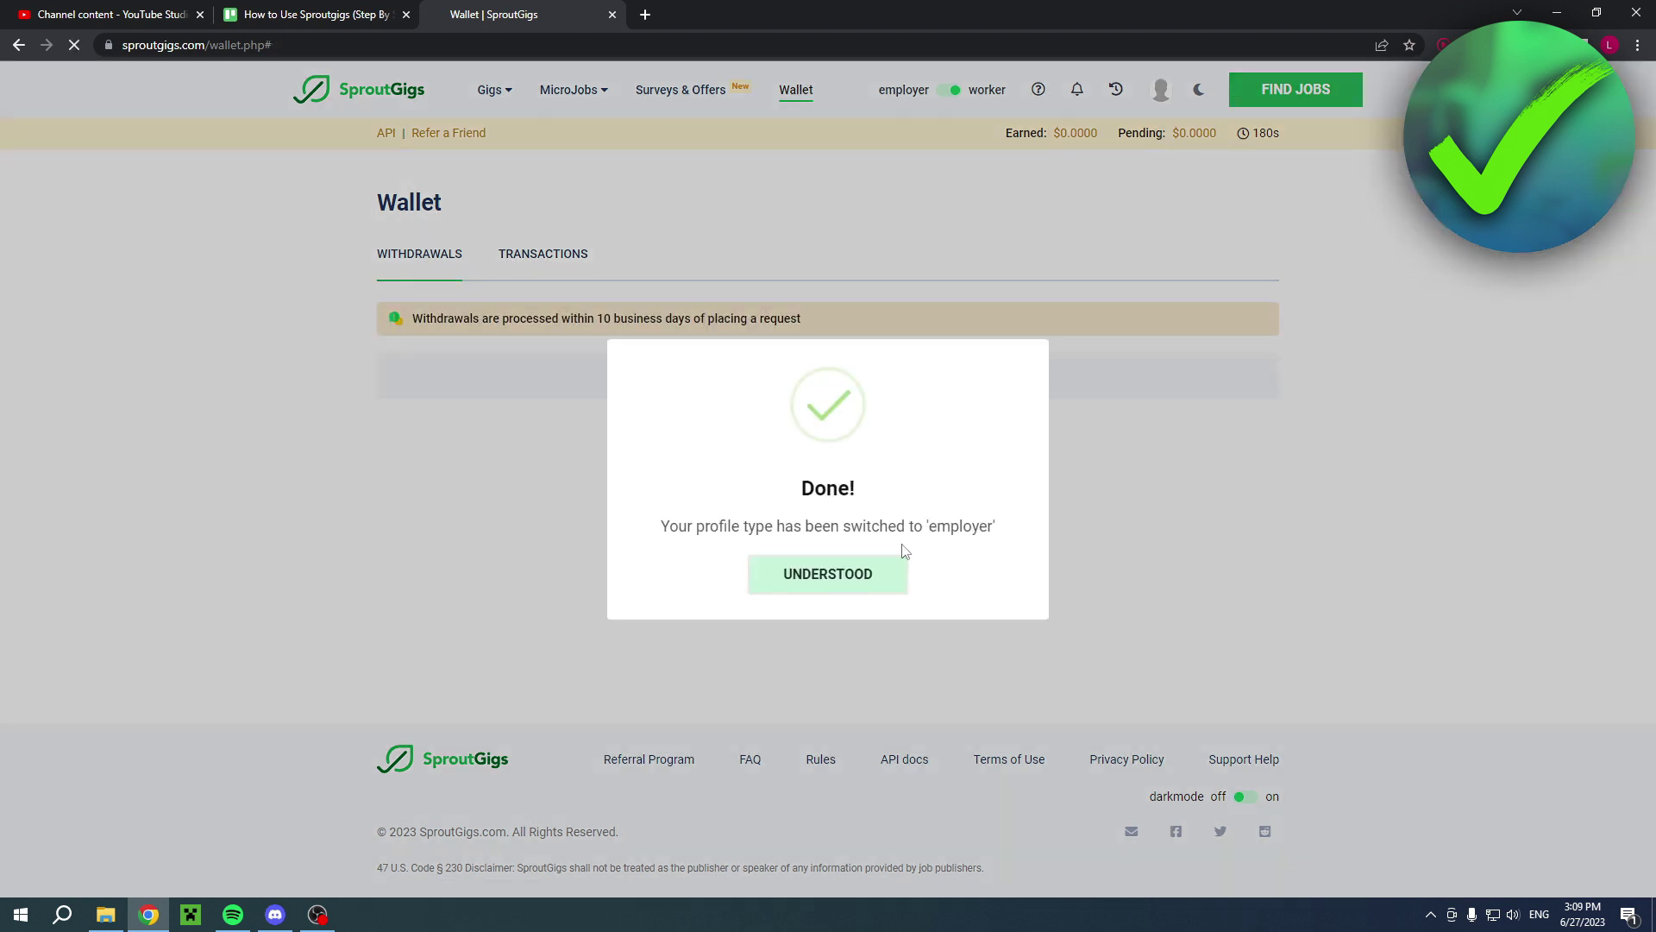
left_click(850, 571)
Review the employer Wallet's Transactions, Billing and Deposit tabs
left_click(775, 92)
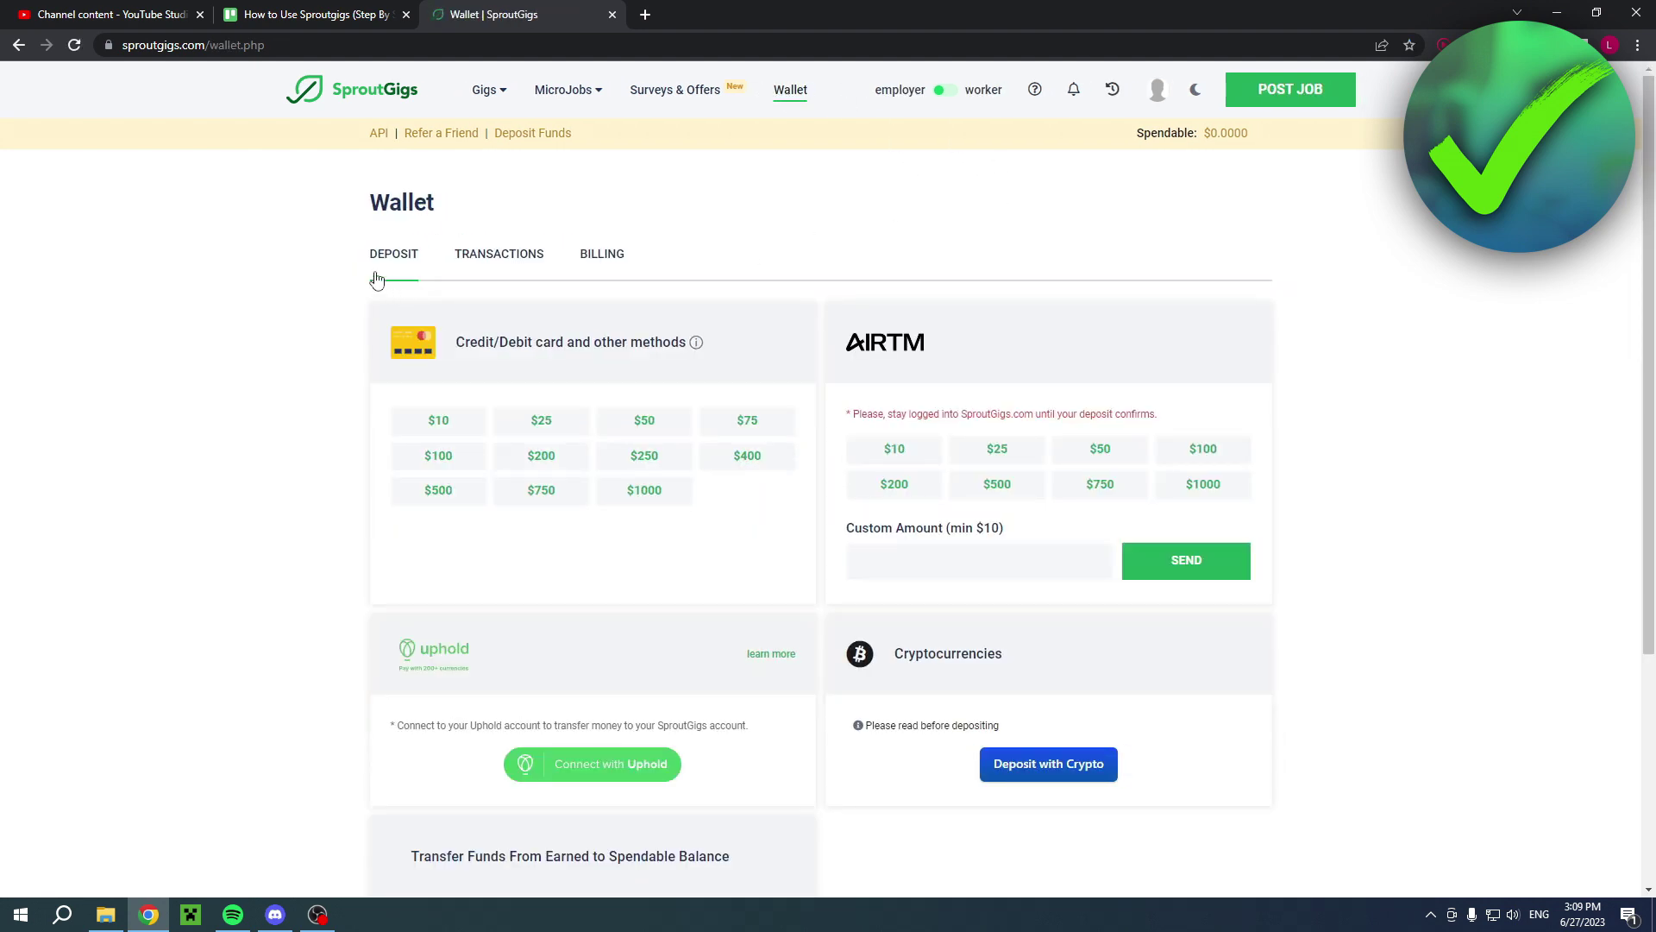
left_click(514, 259)
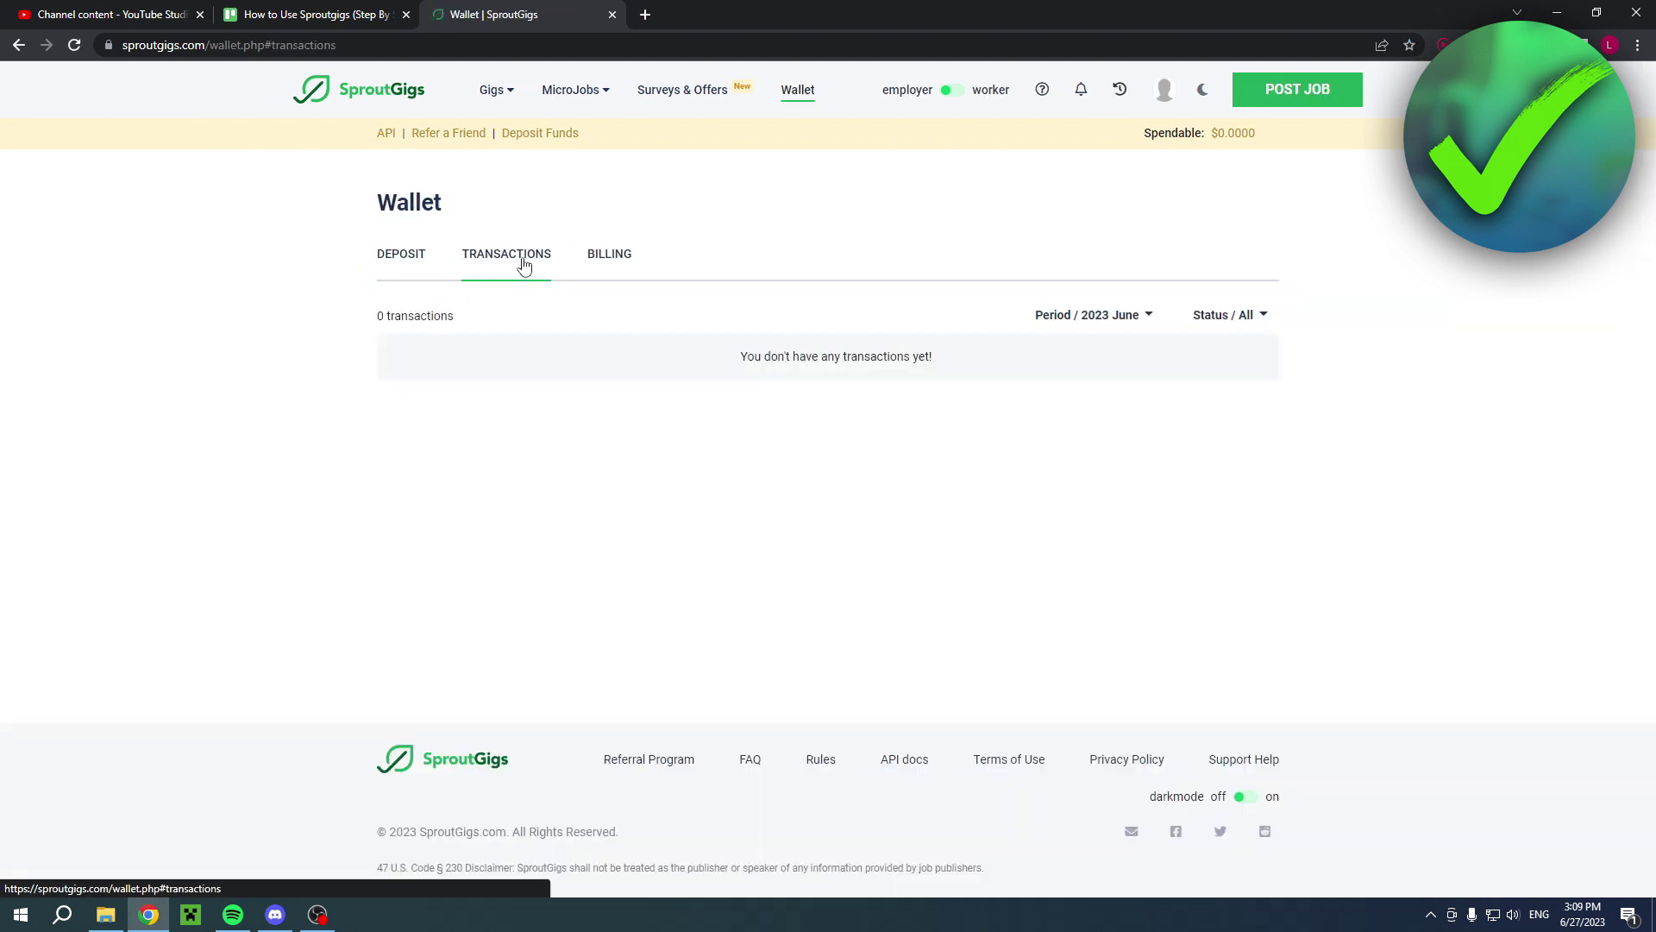
left_click(611, 259)
left_click(397, 284)
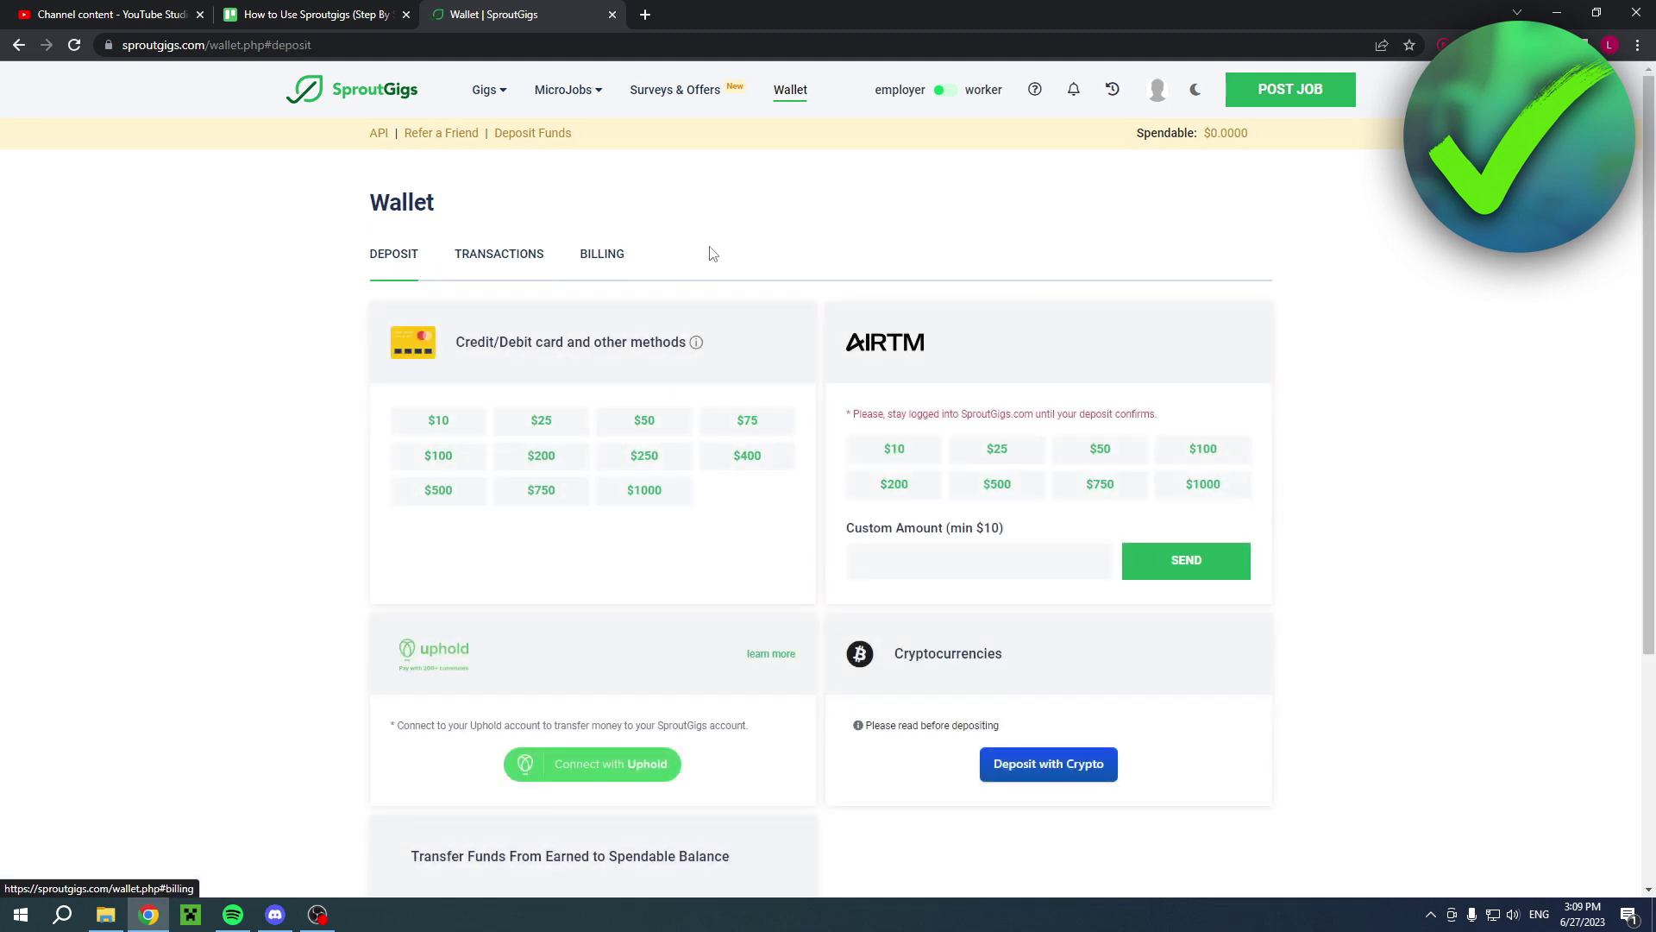